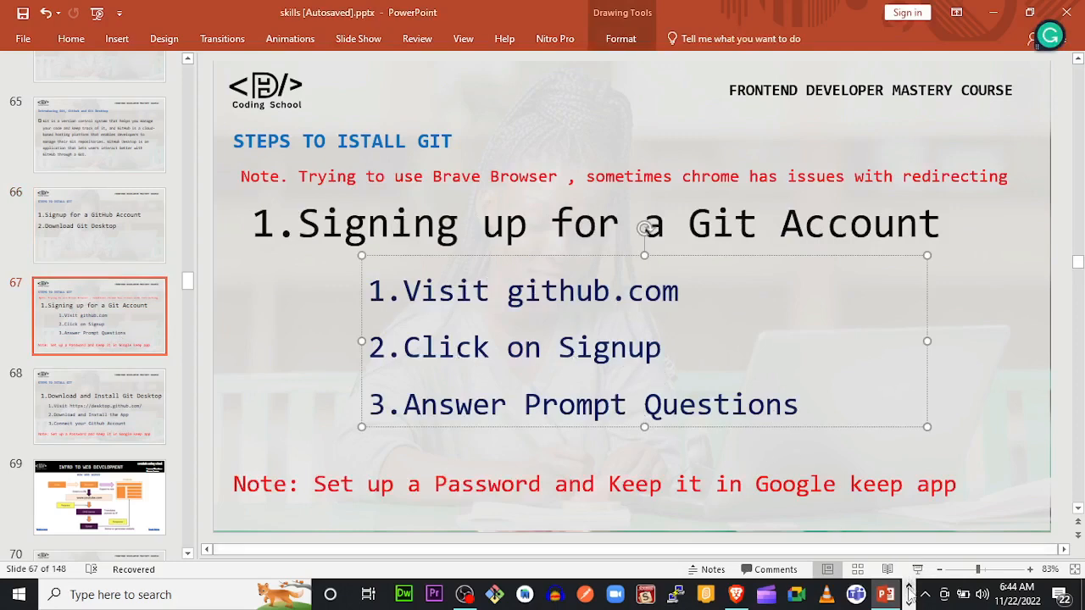
Step: Switch to Chrome, add a new tab beside the Desishub page and open an Incognito window
left_click(908, 588)
left_click(435, 594)
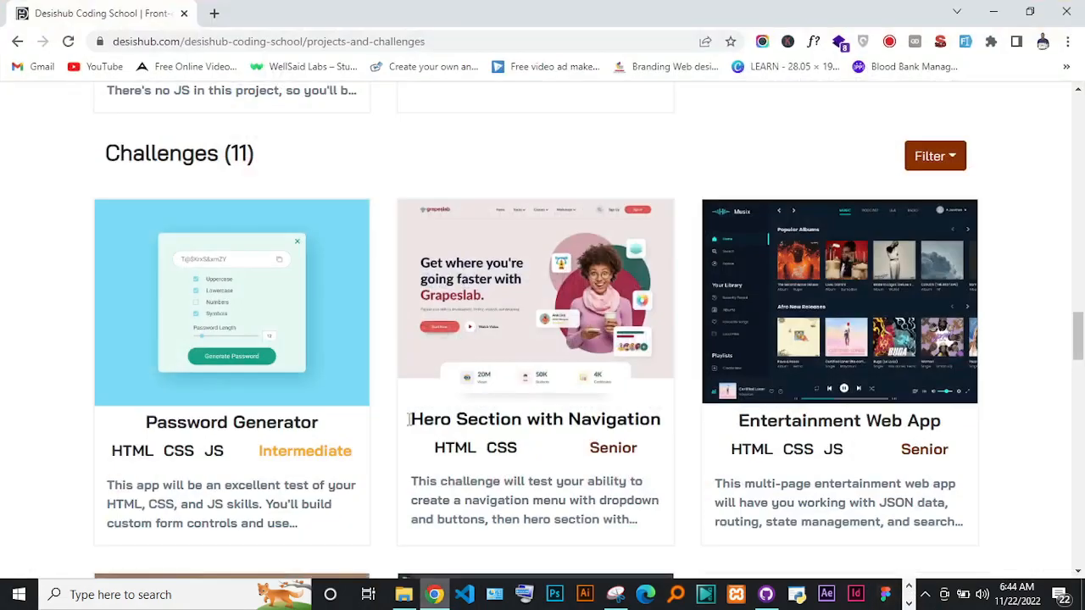
left_click(215, 15)
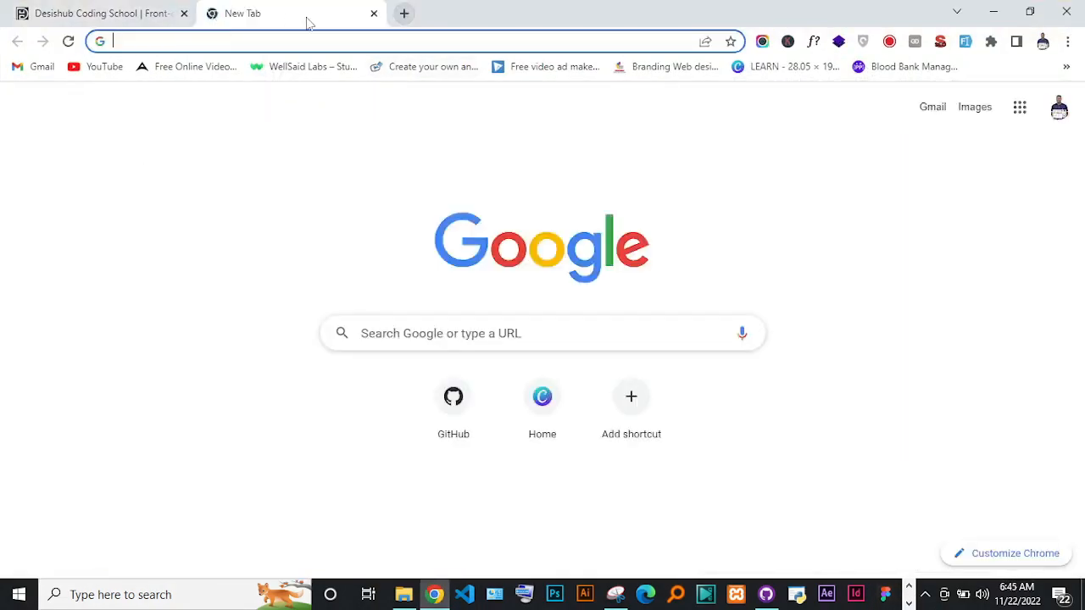
left_click(1067, 41)
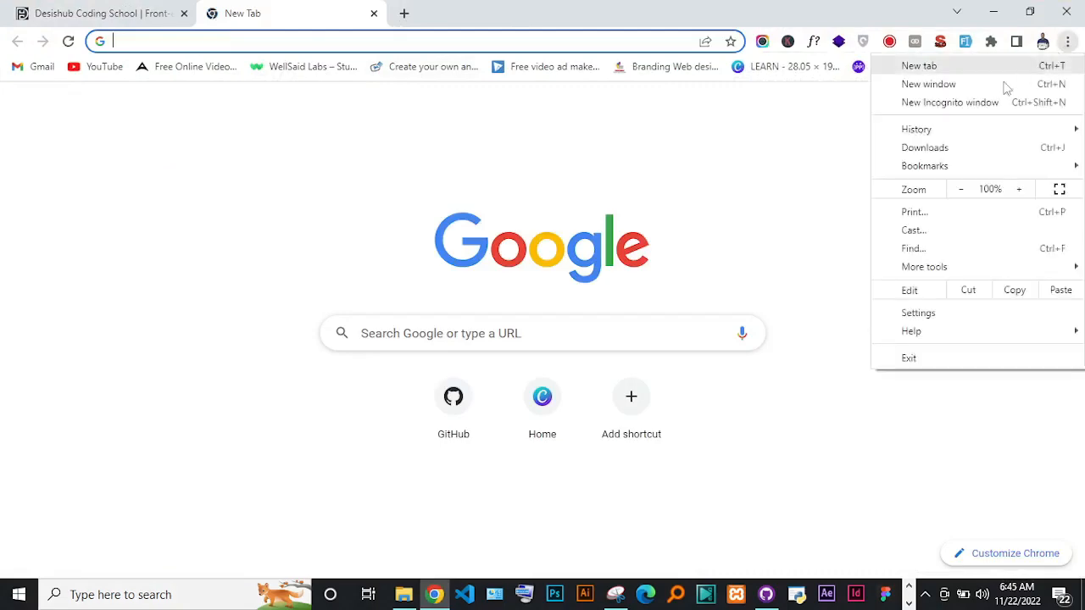
left_click(1014, 101)
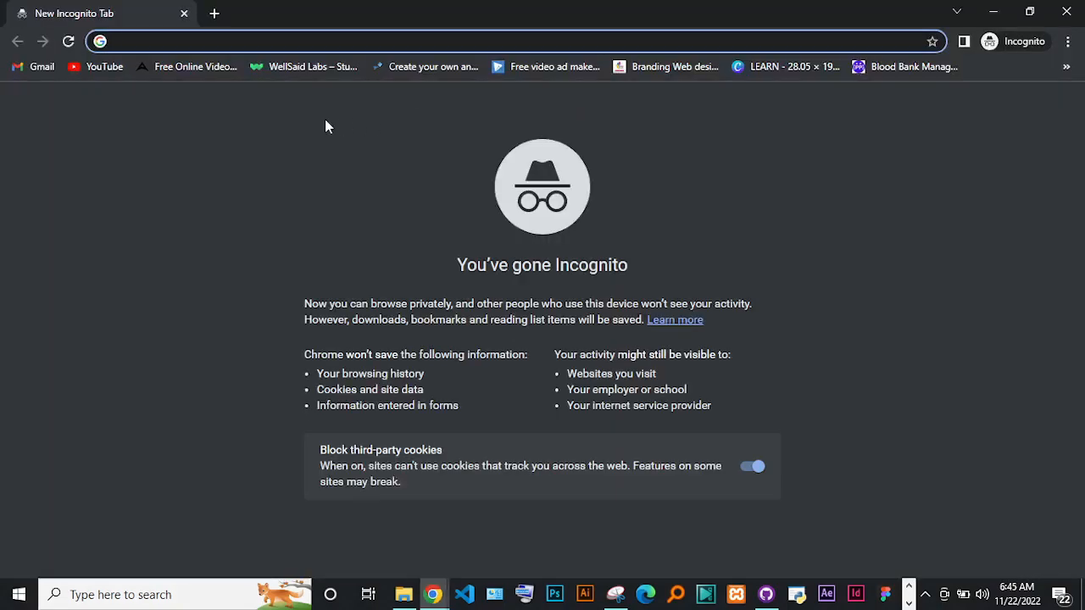
Step: Load github.com in the Incognito window and open the GitHub account sign-up page
type("git")
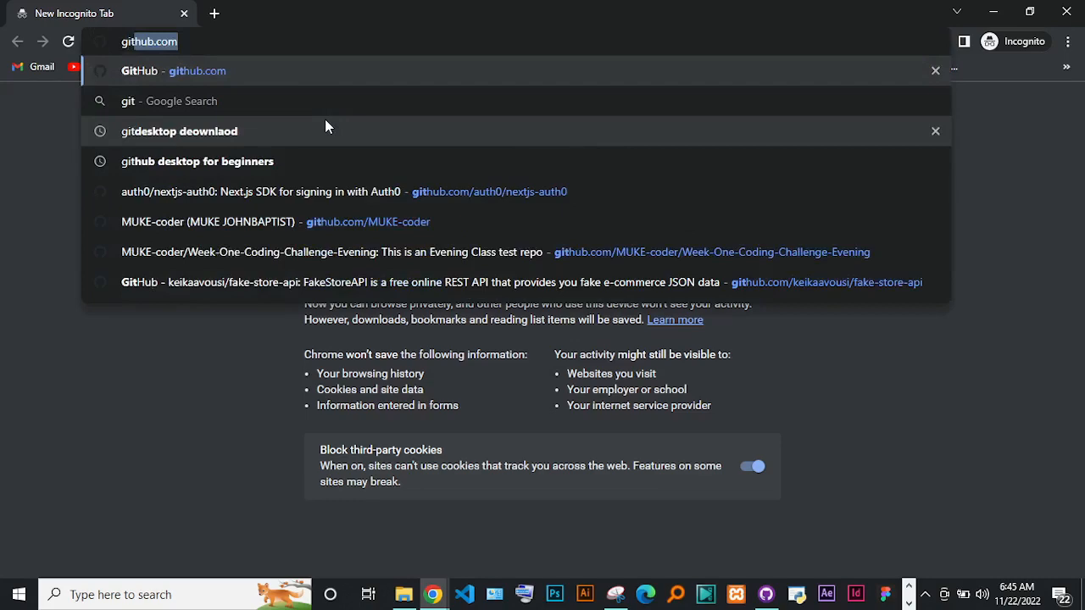
key("Return")
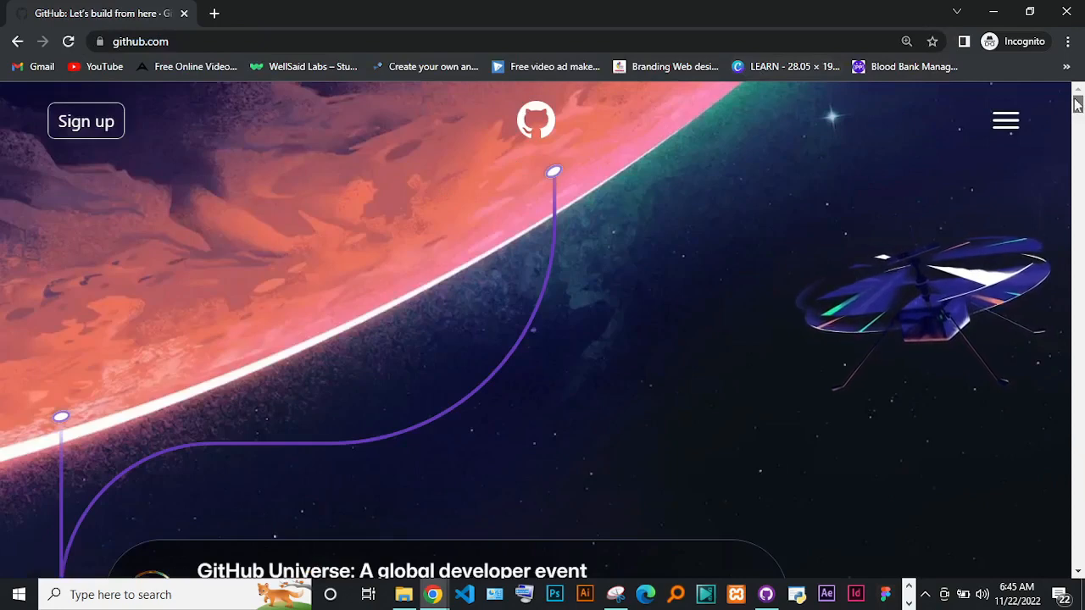
left_click(113, 133)
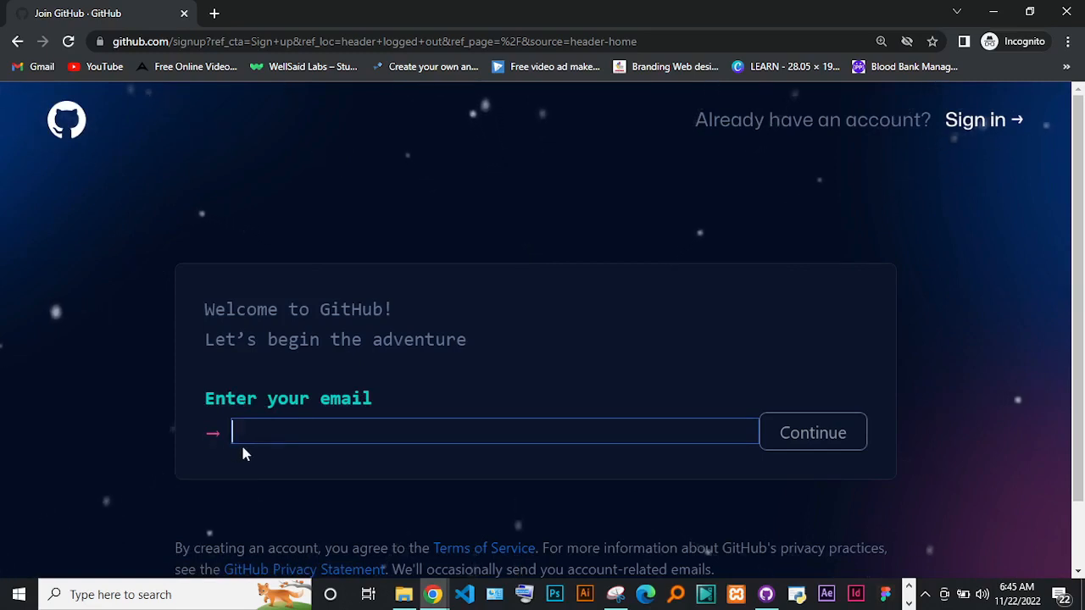
scroll(1083, 136, "down", 2)
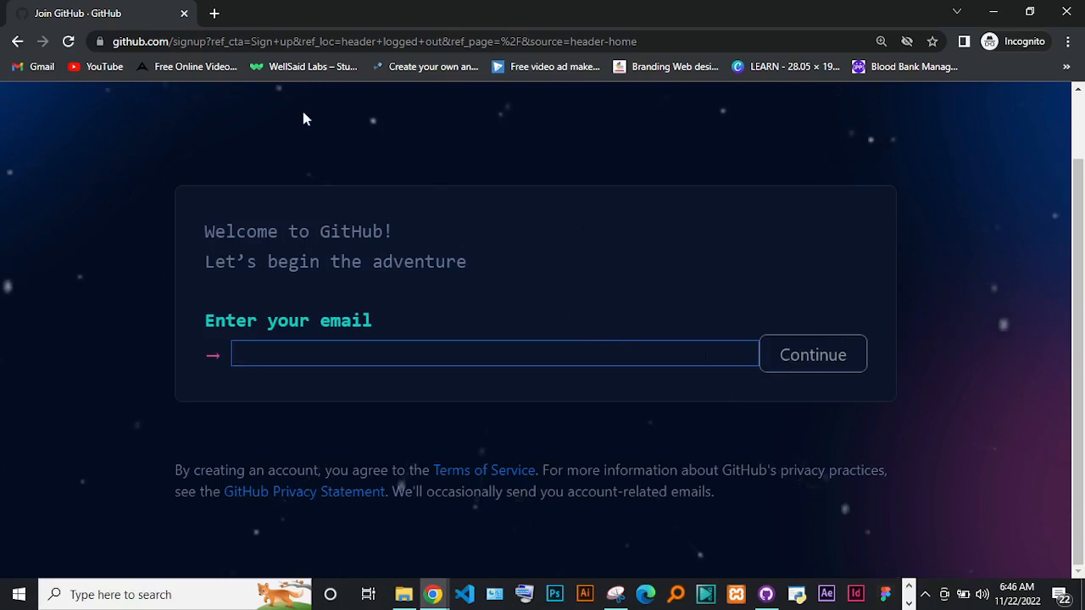
Step: Switch to the regular Chrome window and load github.com in its empty new tab
mouse_move(431, 596)
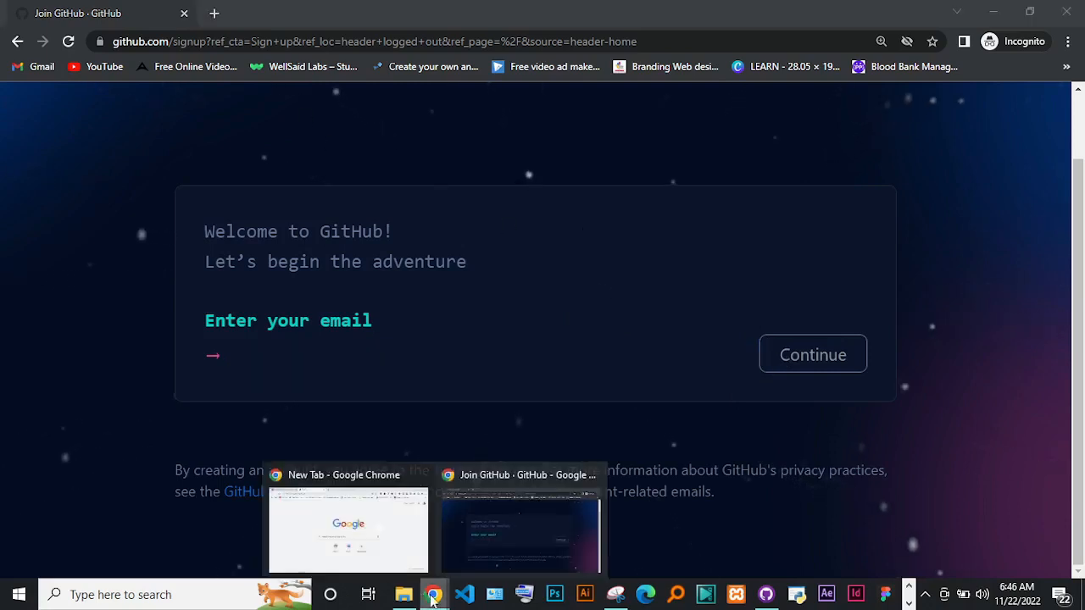
left_click(343, 522)
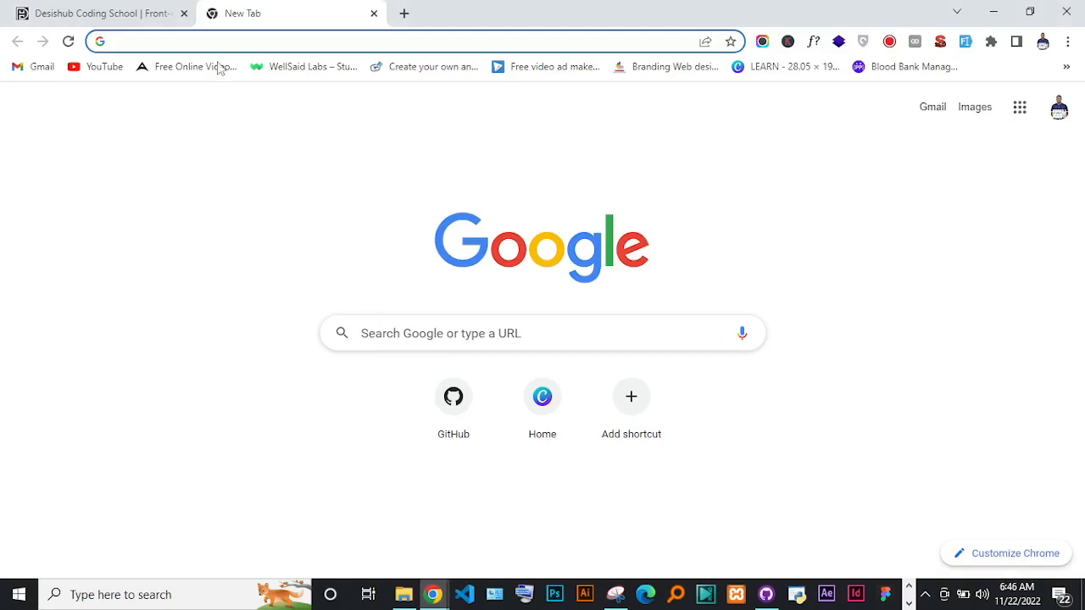
type("git")
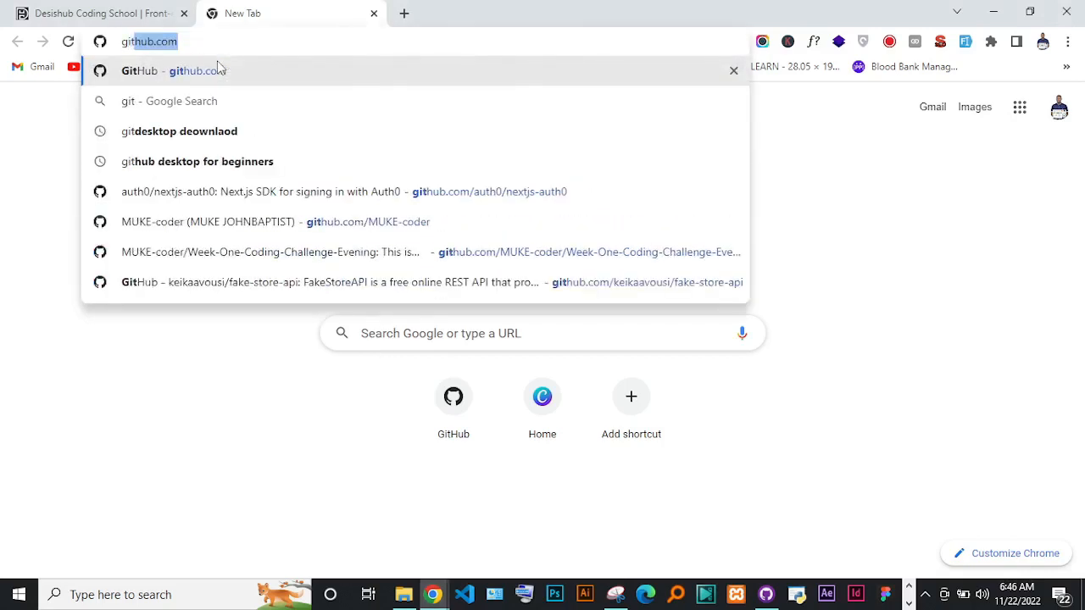
key("Return")
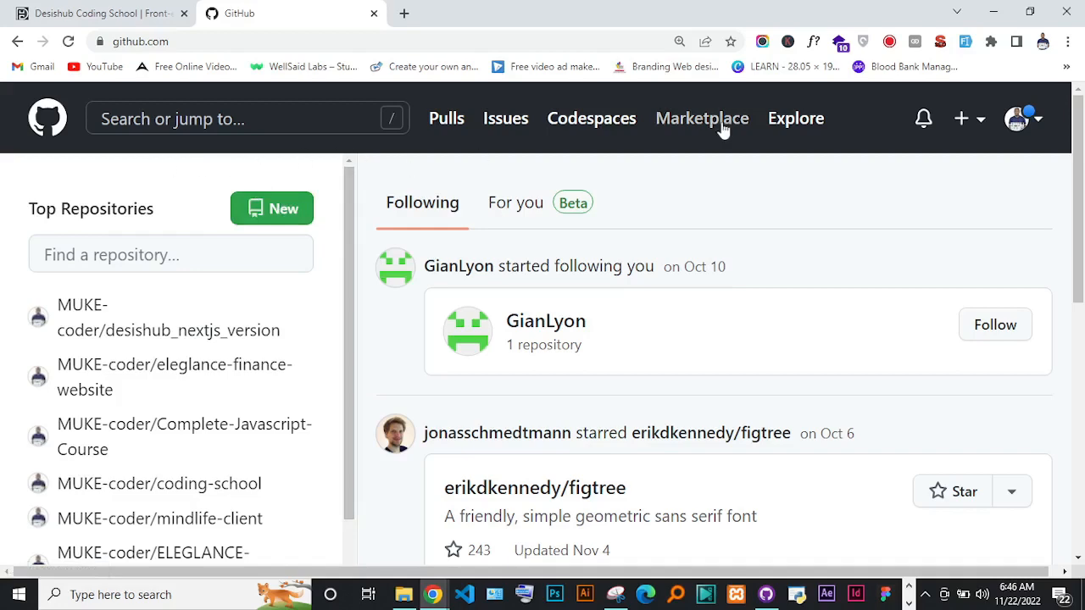
Step: Examine the GitHub account menu down to the Sign out option, and minimize the regular Chrome window
left_click(1026, 122)
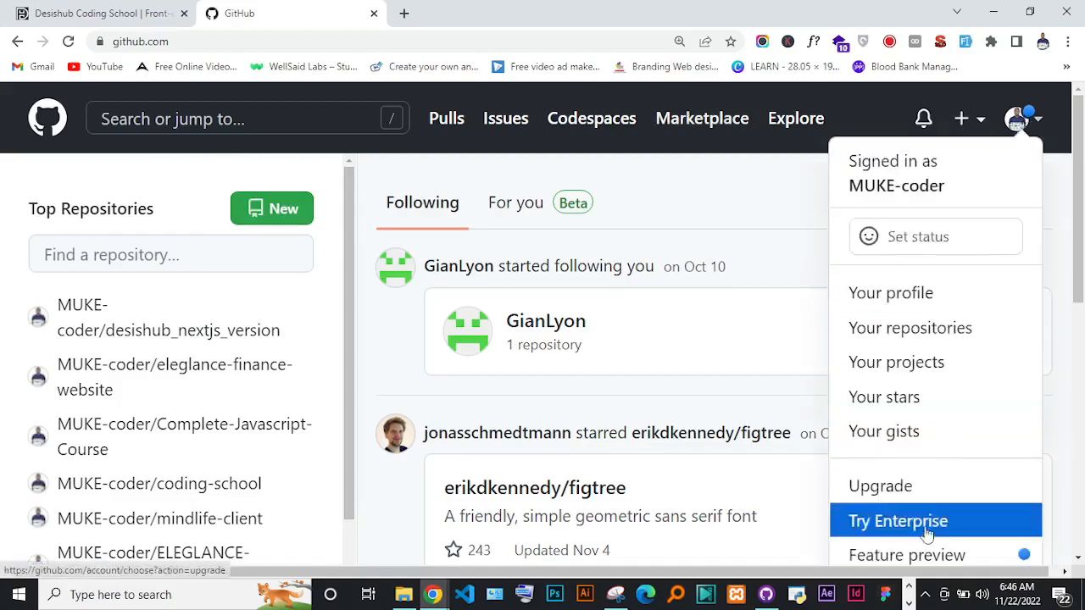
scroll(916, 462, "down", 2)
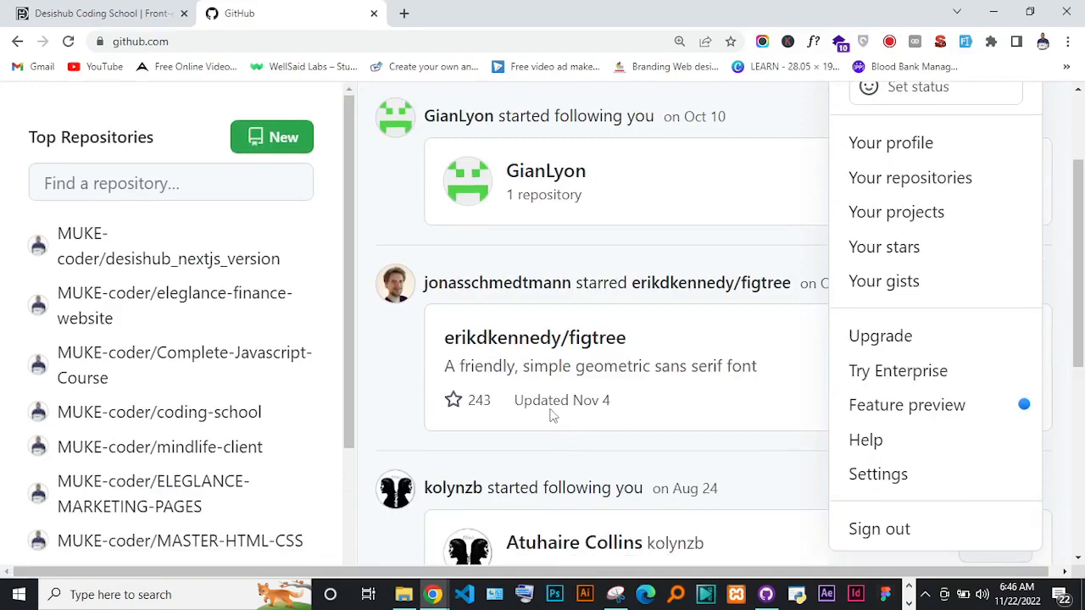
left_click(994, 11)
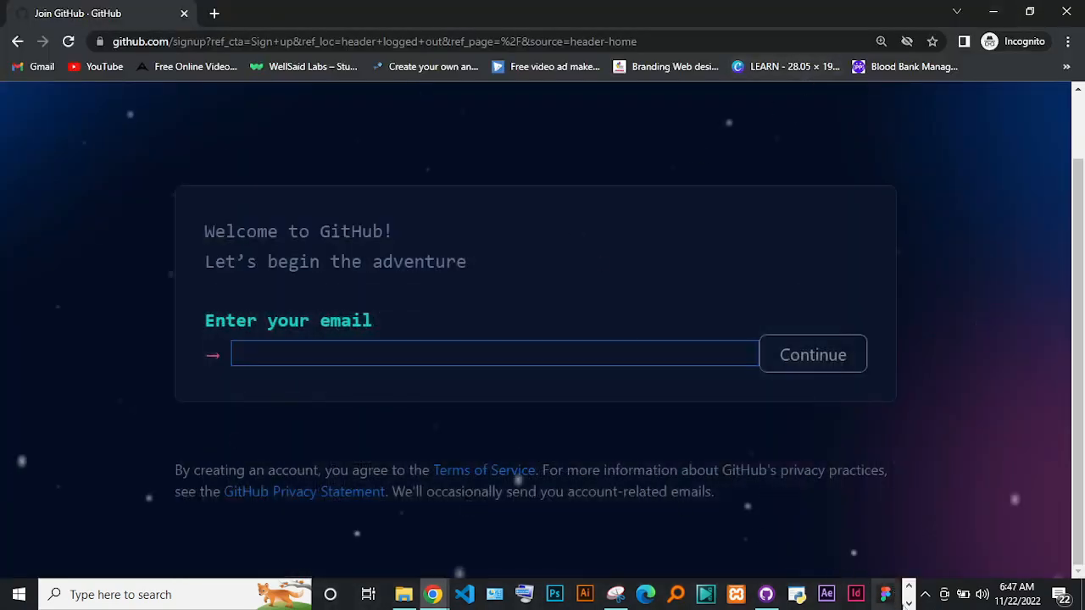
Step: Switch to the PowerPoint presentation and review the Git account sign-up steps and the password note on slide 67
left_click(909, 602)
left_click(909, 603)
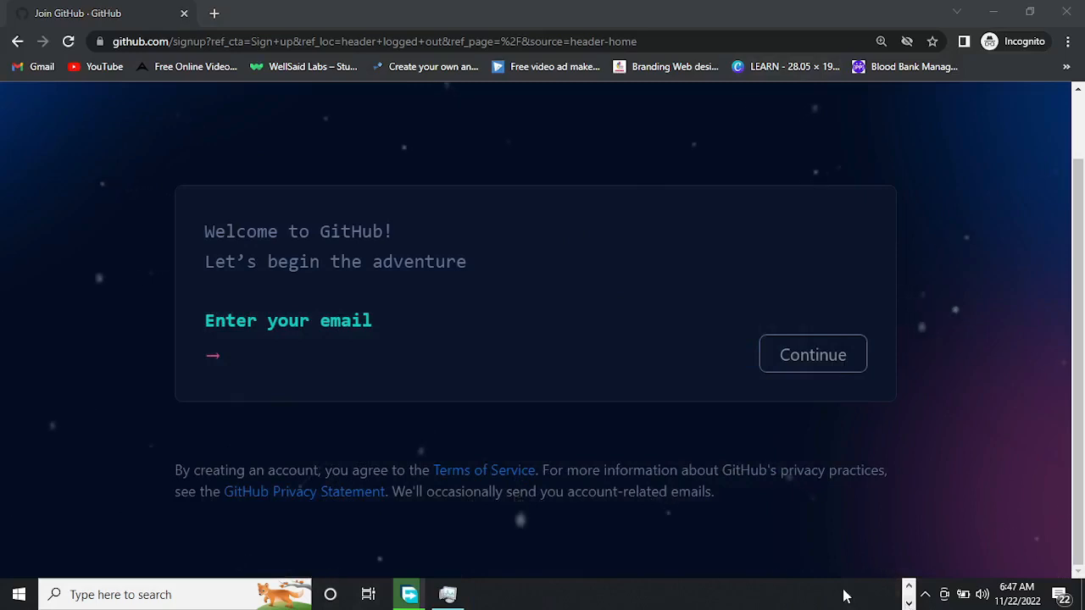
left_click(909, 588)
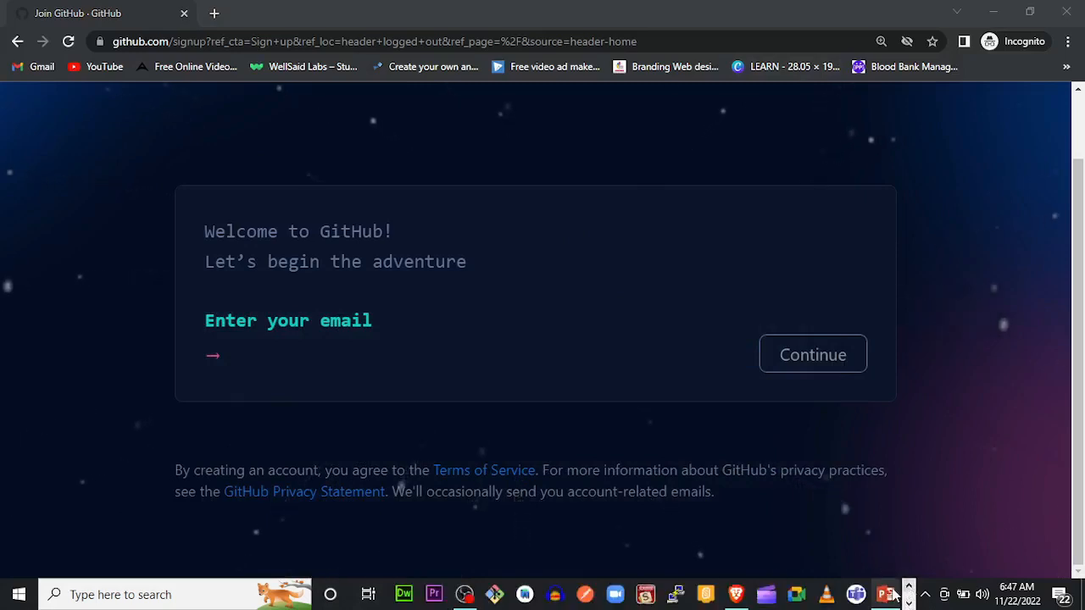
left_click(885, 595)
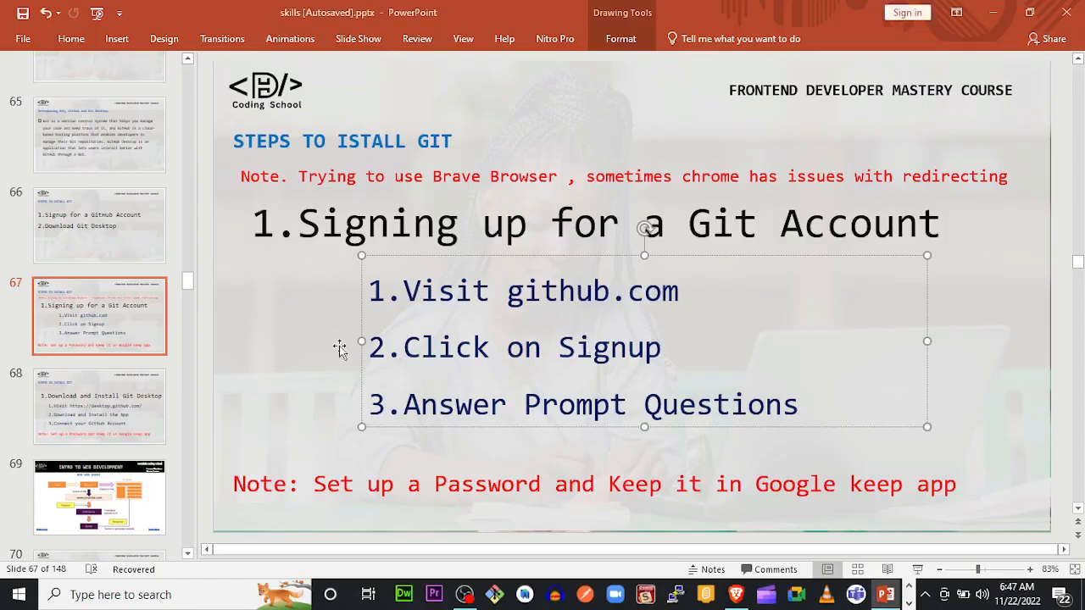
left_click(297, 394)
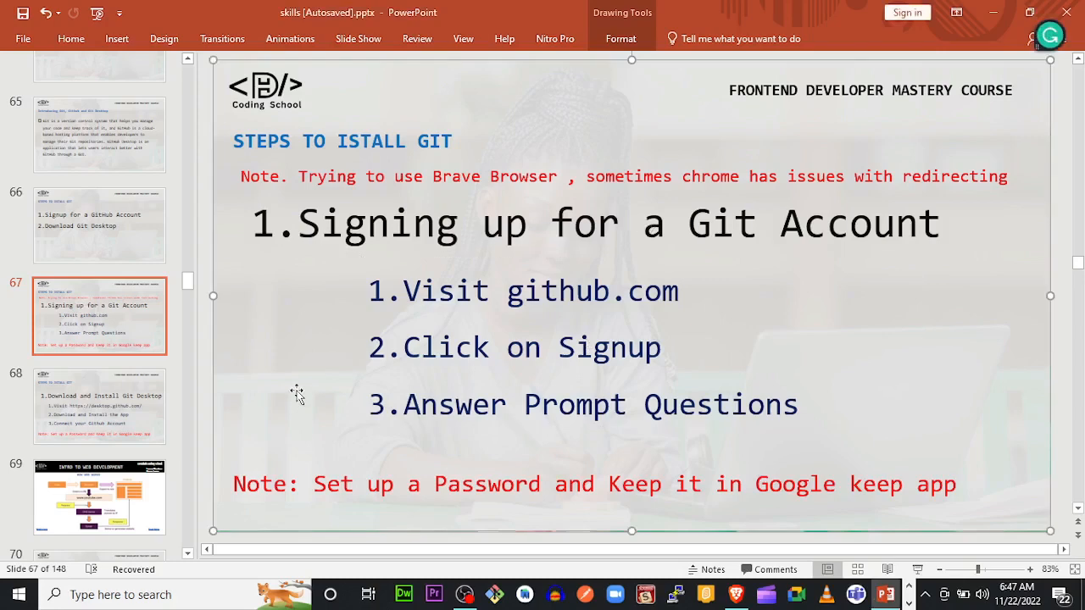
left_click(390, 490)
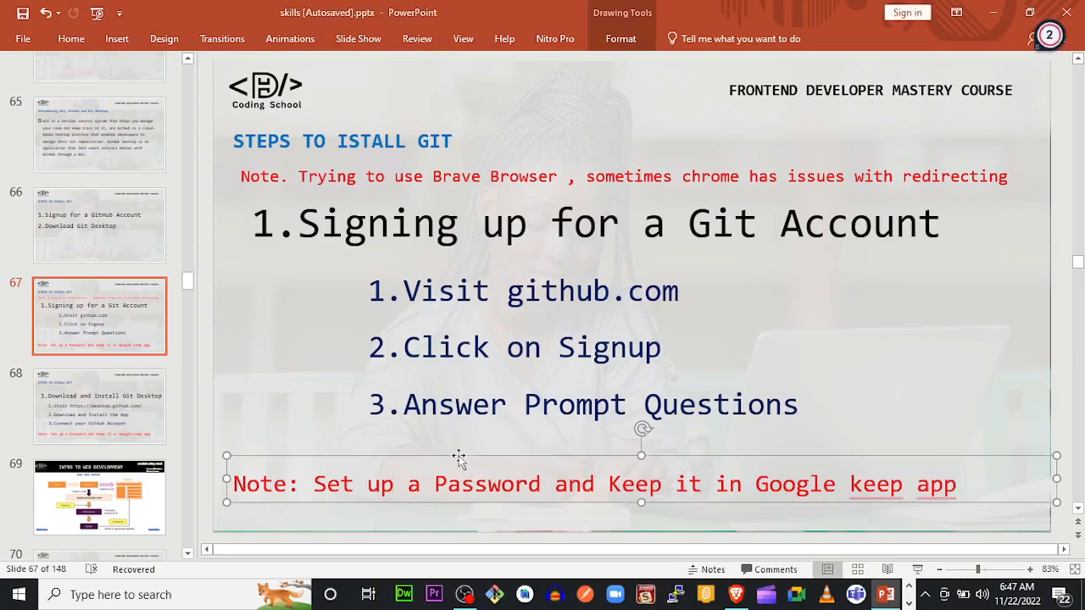
left_click(102, 379)
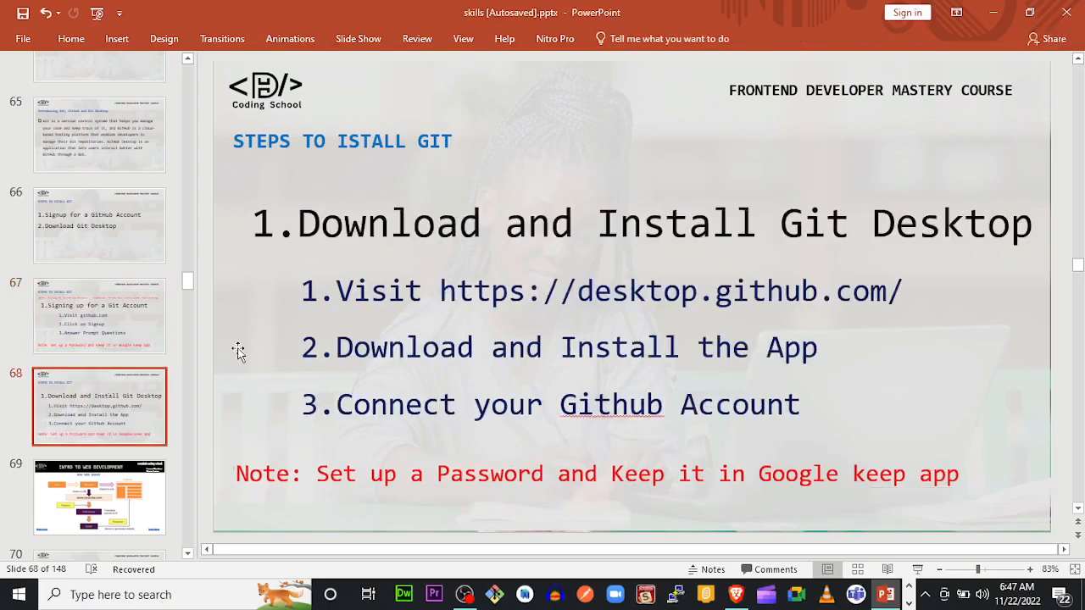
left_click(304, 238)
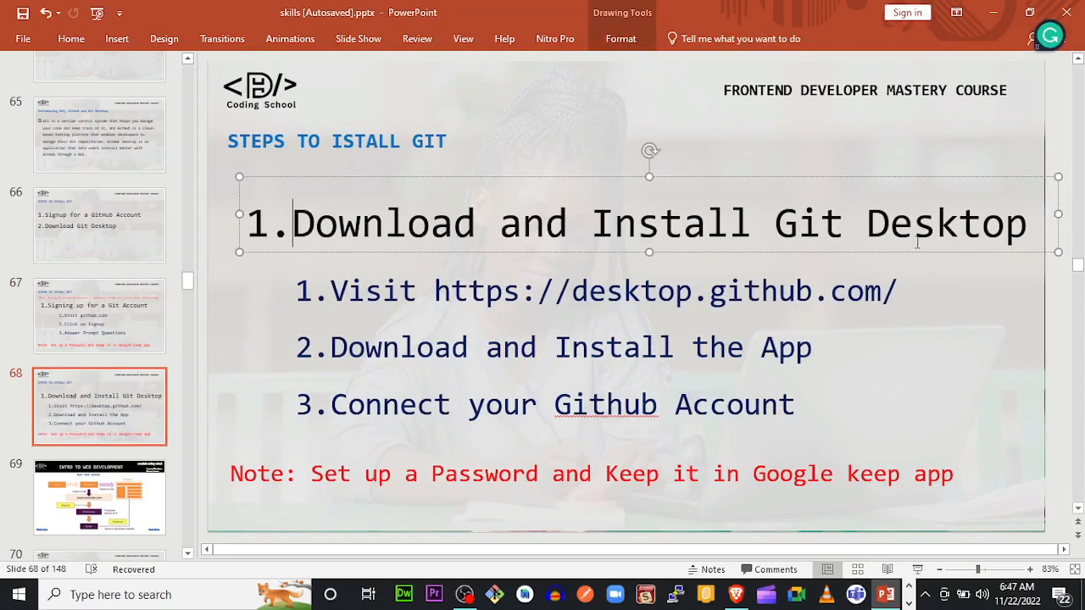
left_click(568, 293)
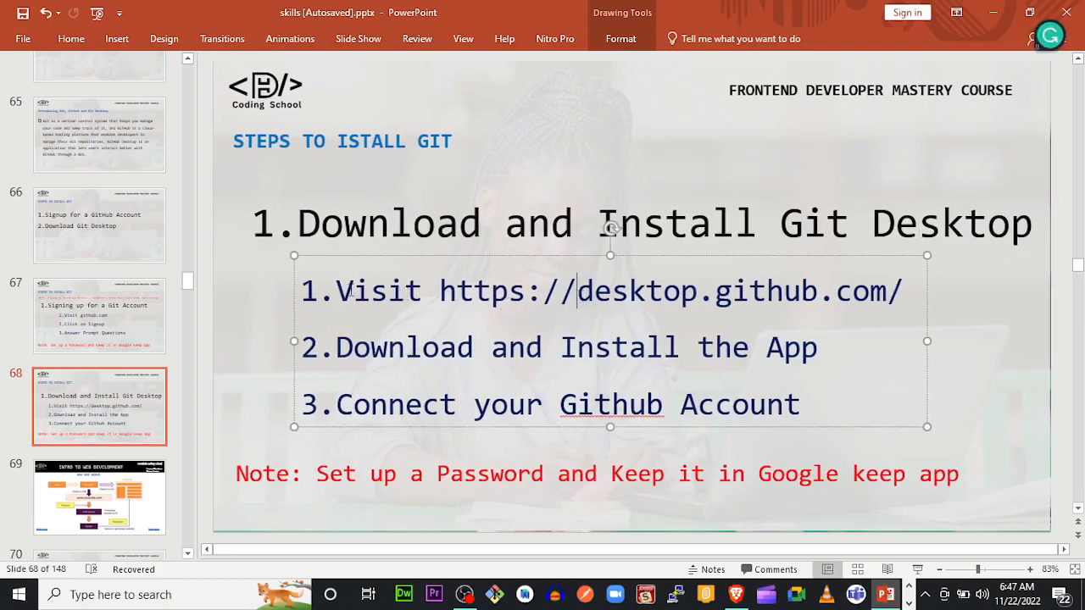
left_click_drag(339, 292, 914, 289)
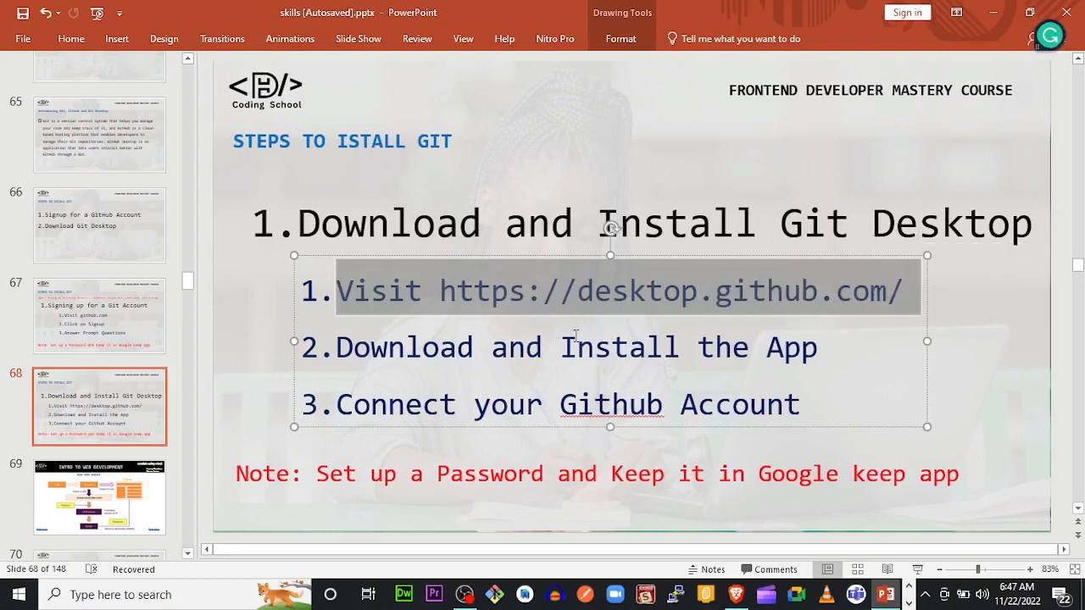
left_click(508, 348)
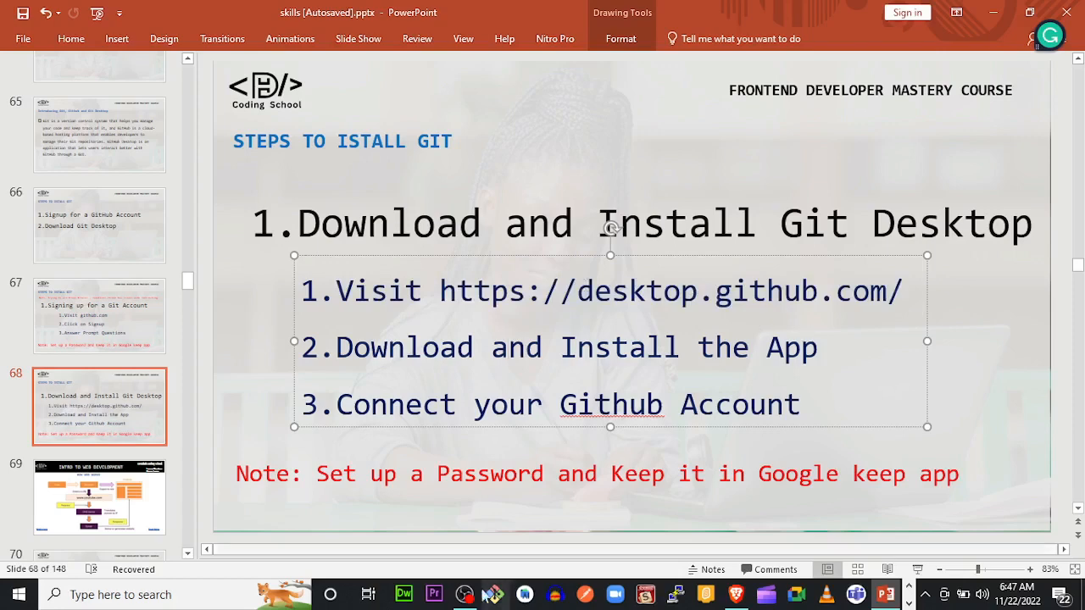
Step: Switch to the incognito Chrome window and load desktop.github.com in place of the GitHub sign-up page
left_click(909, 587)
mouse_move(434, 595)
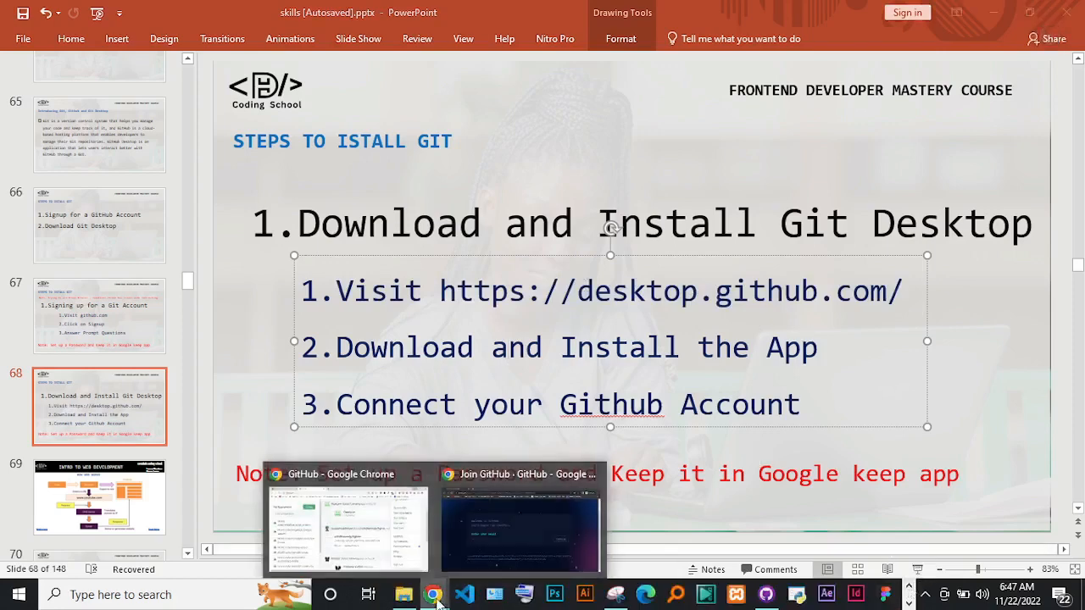
mouse_move(496, 527)
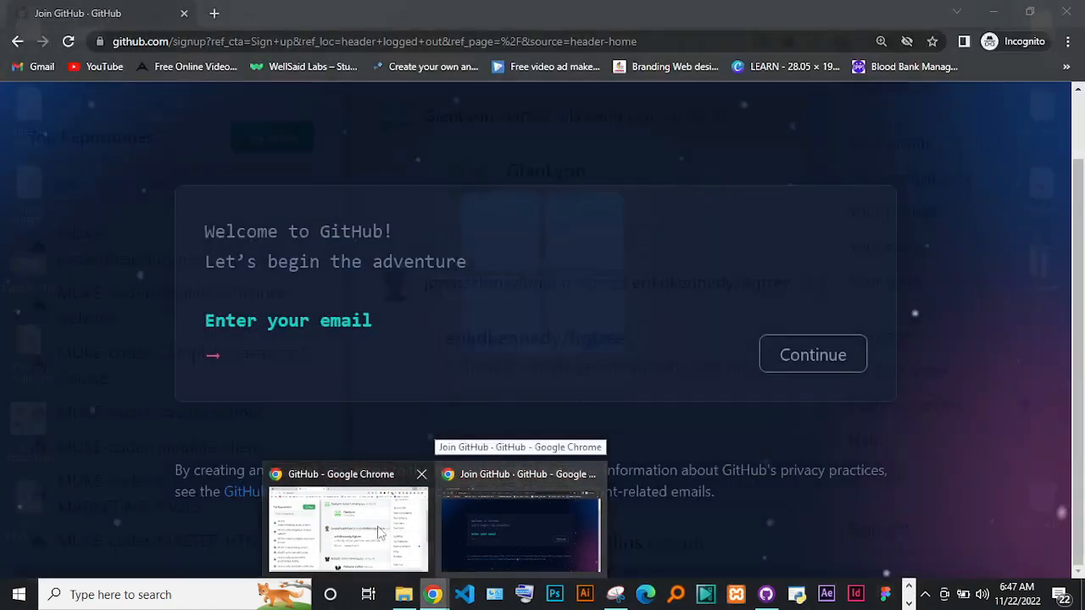
mouse_move(363, 530)
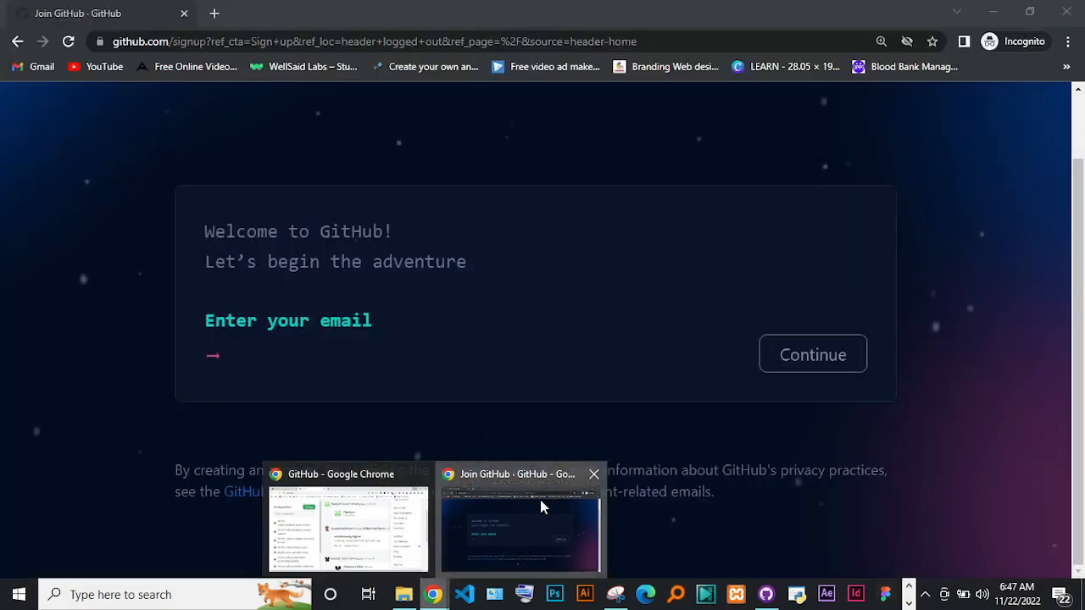
left_click(542, 505)
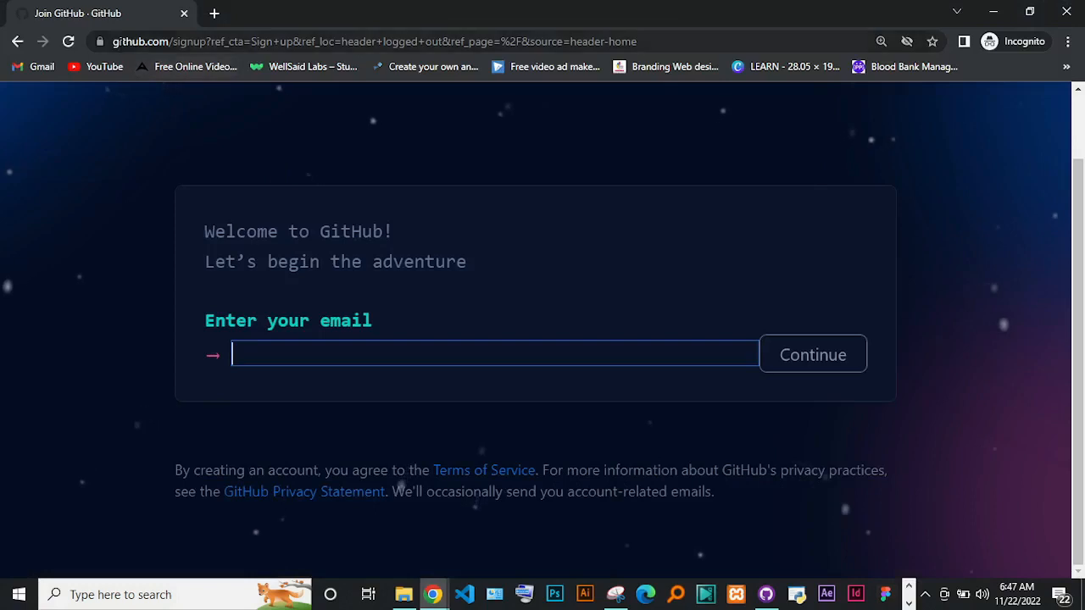
left_click(115, 44)
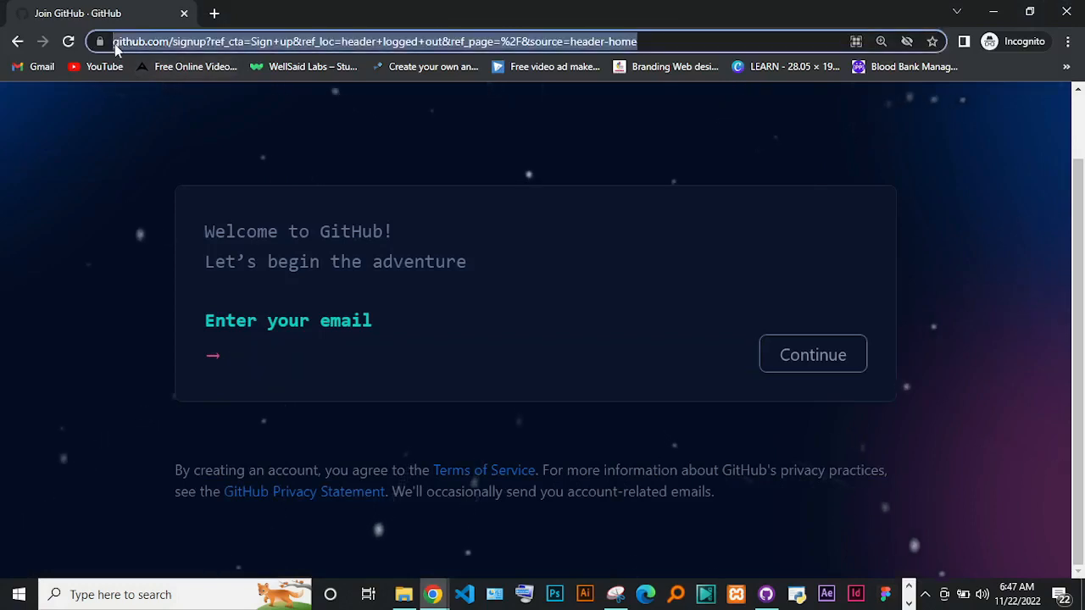
type("de")
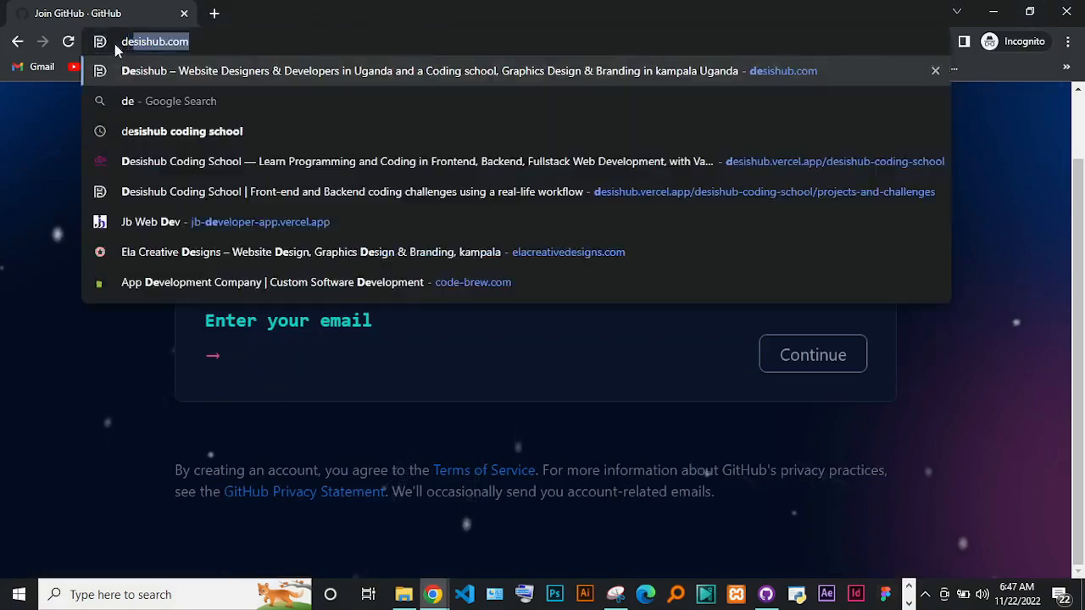
type("sktop")
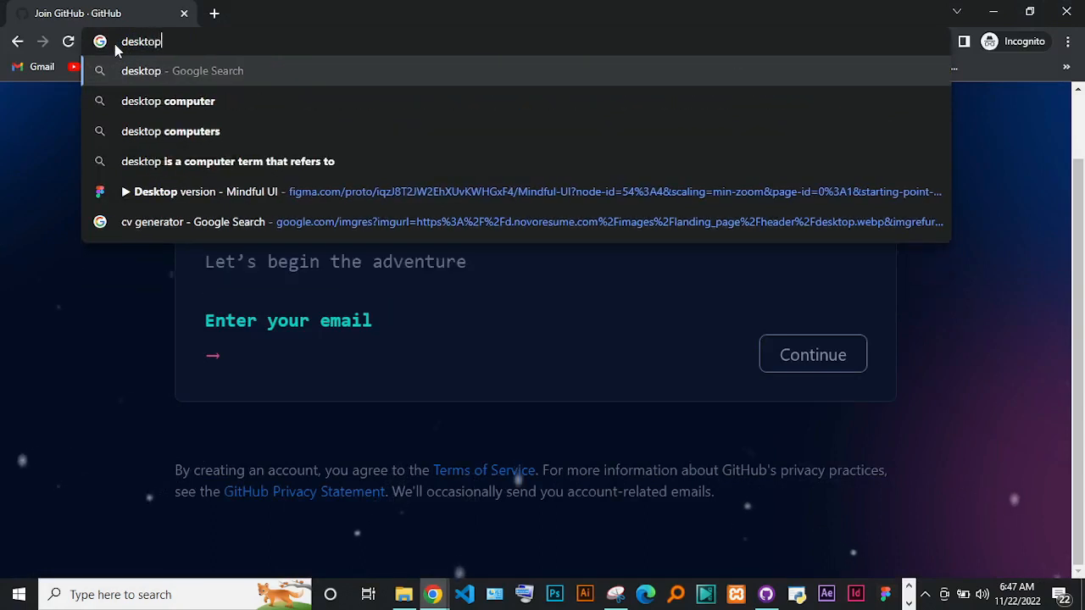
type(".git")
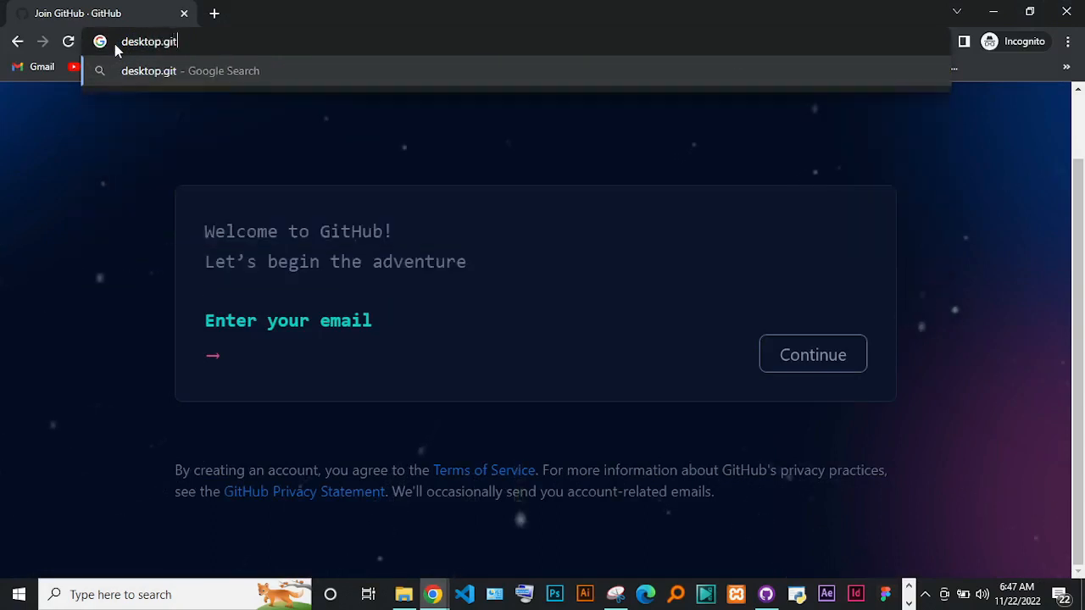
type("h")
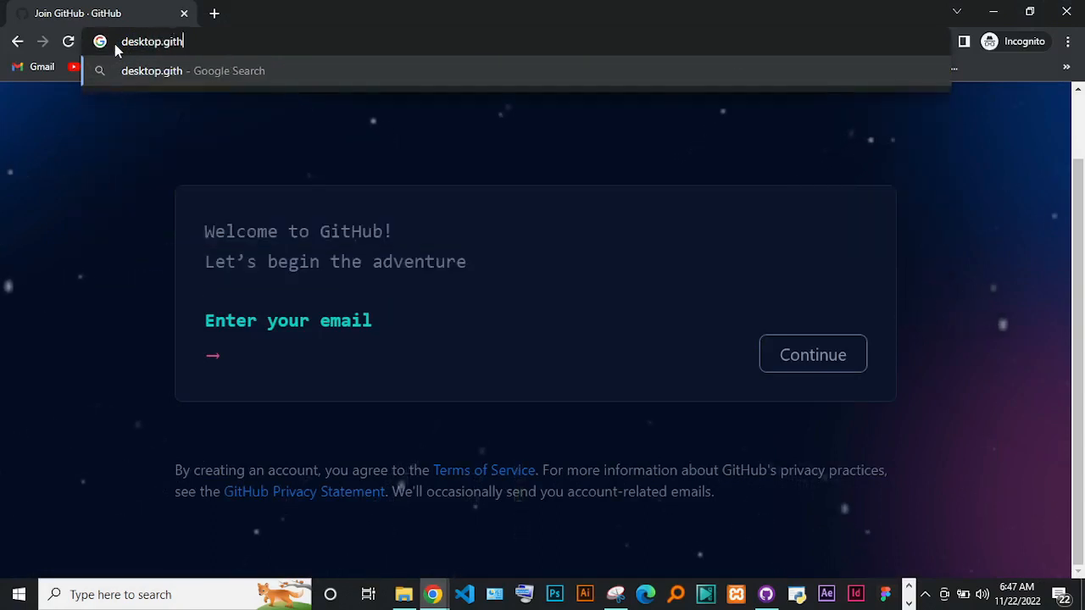
type("ub")
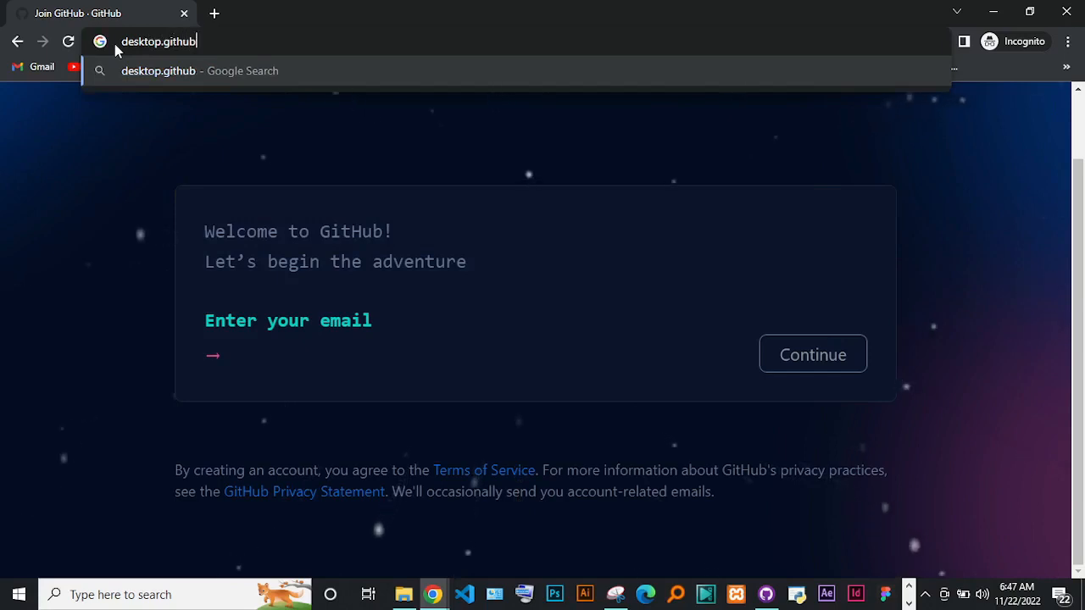
type(".com")
key("Return")
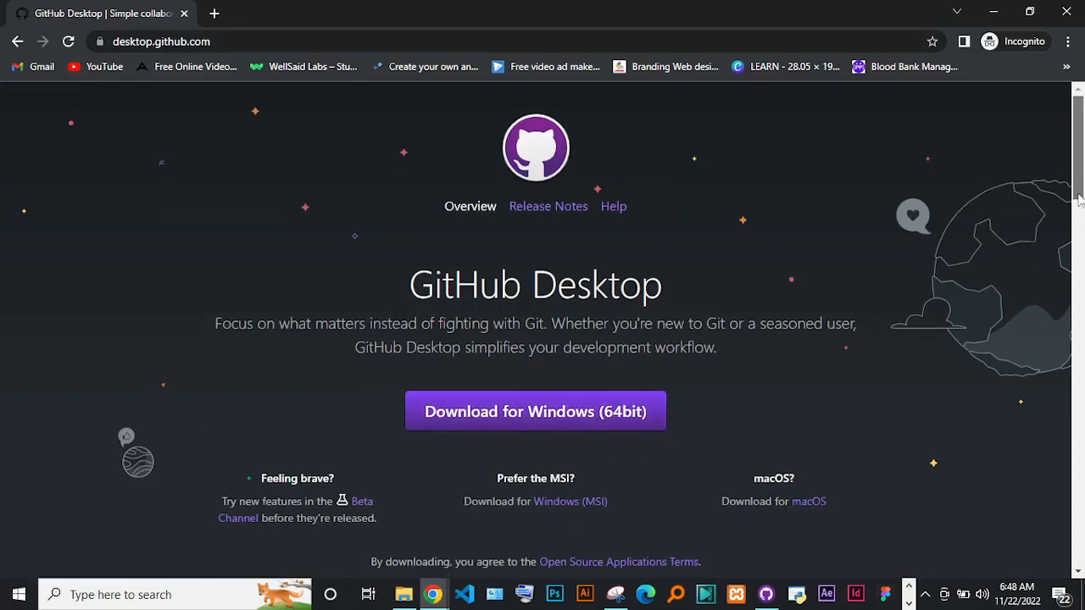
Step: Review the GitHub Desktop download page and minimize the browser to return to the "Connect your Github Account" line on slide 68
scroll(773, 225, "down", 3)
scroll(773, 226, "up", 2)
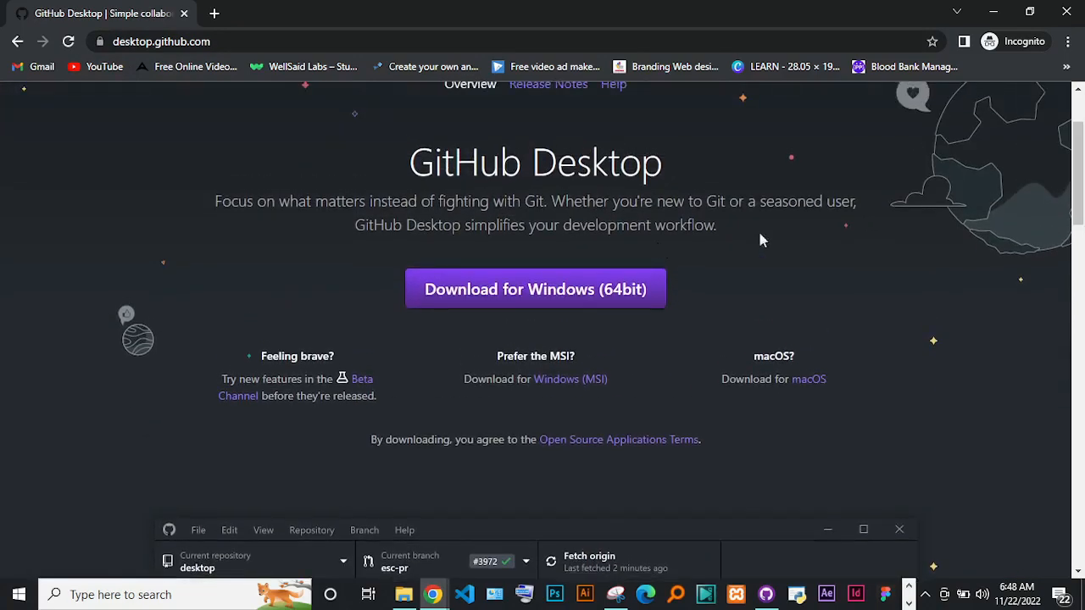
left_click_drag(1081, 174, 1081, 253)
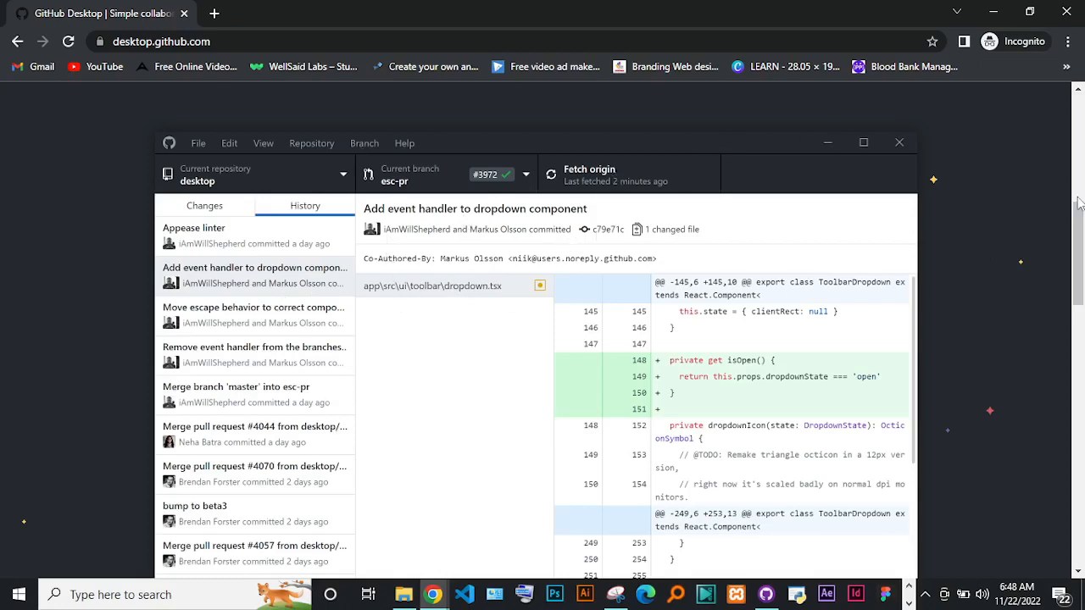
scroll(1079, 202, "down", 5)
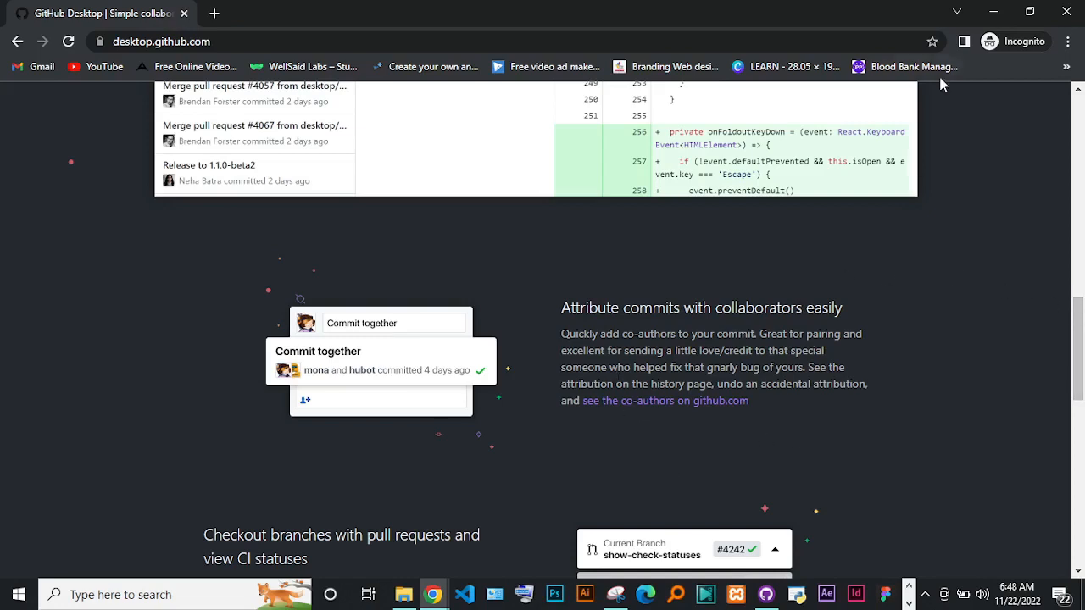
left_click(994, 14)
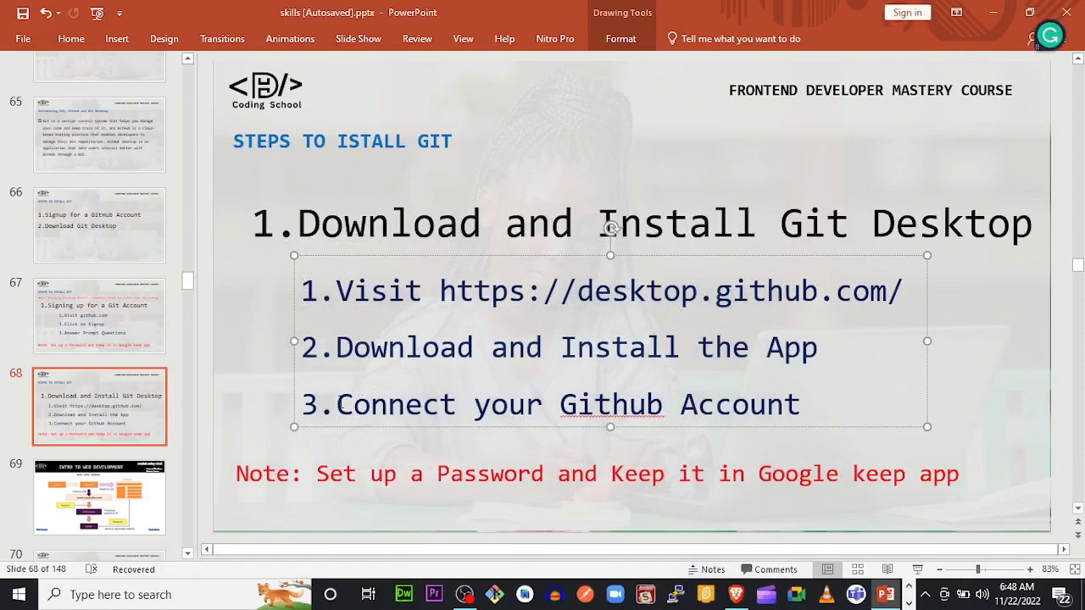
left_click(337, 405)
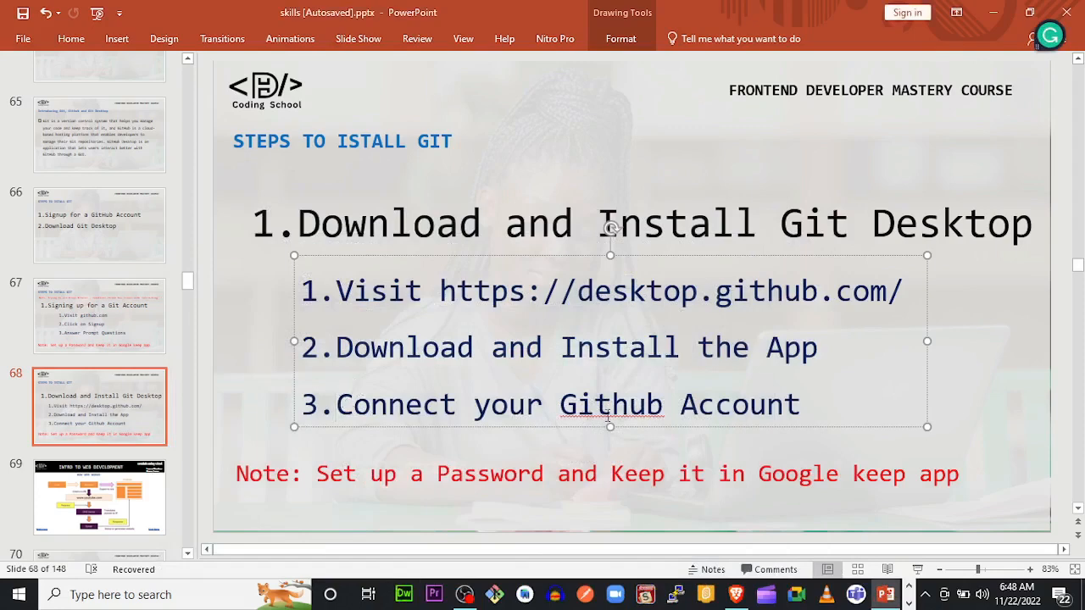
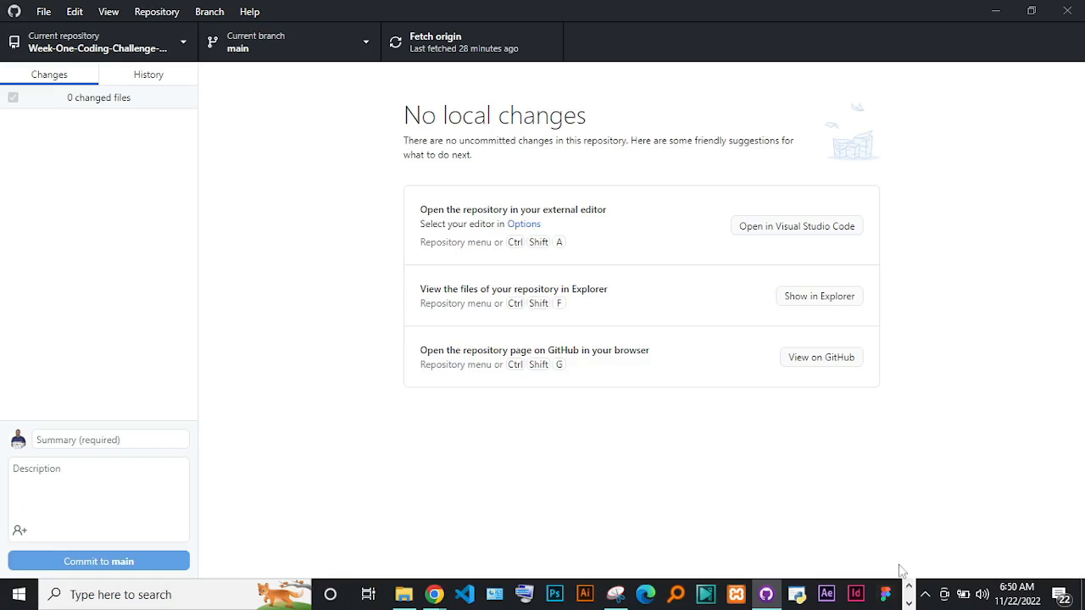
Step: Switch to the PowerPoint presentation, review the website hosting steps on slide 70, and minimize it to return to GitHub Desktop
left_click(908, 603)
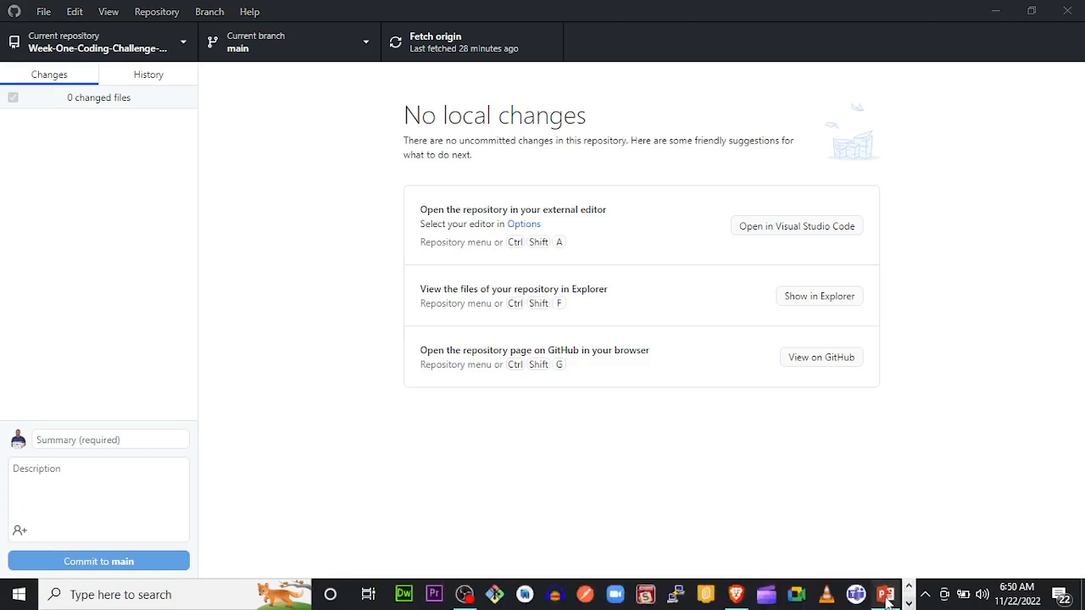
left_click(886, 595)
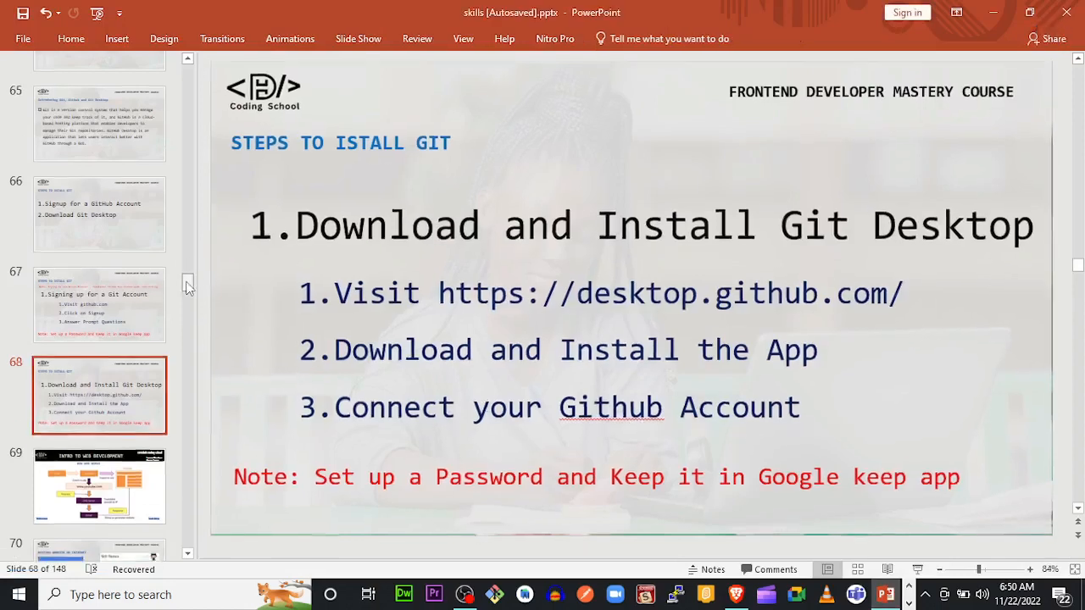
scroll(128, 339, "down", 3)
left_click(125, 354)
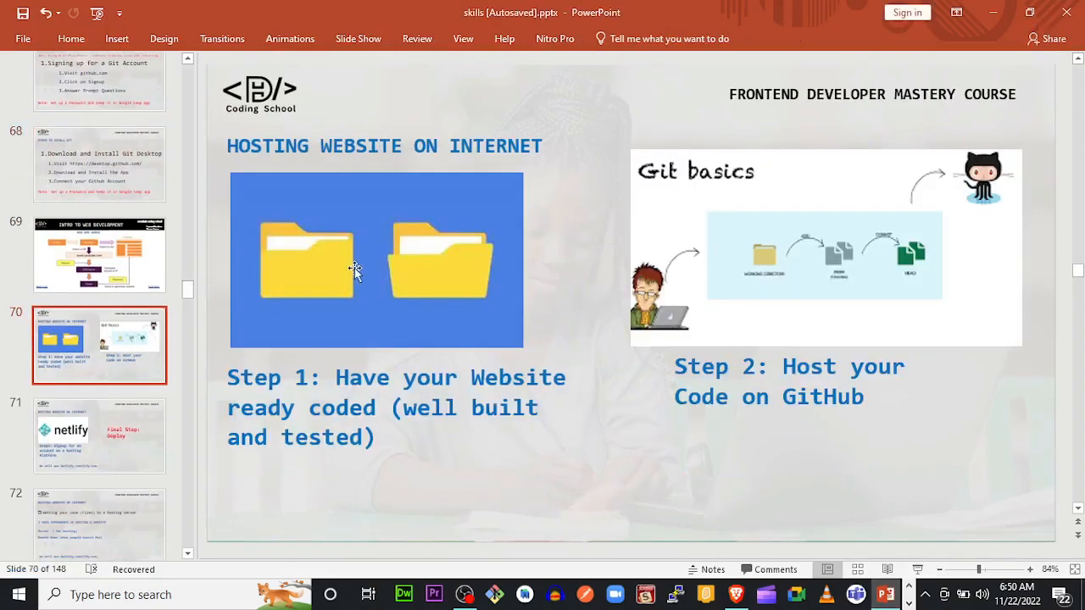
left_click(722, 383)
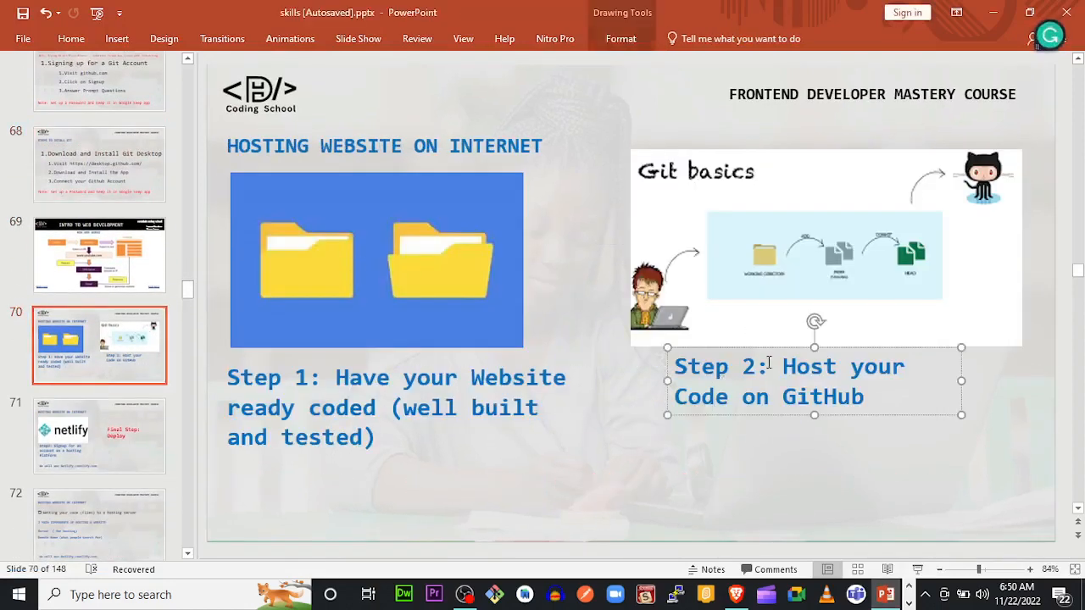
left_click(729, 436)
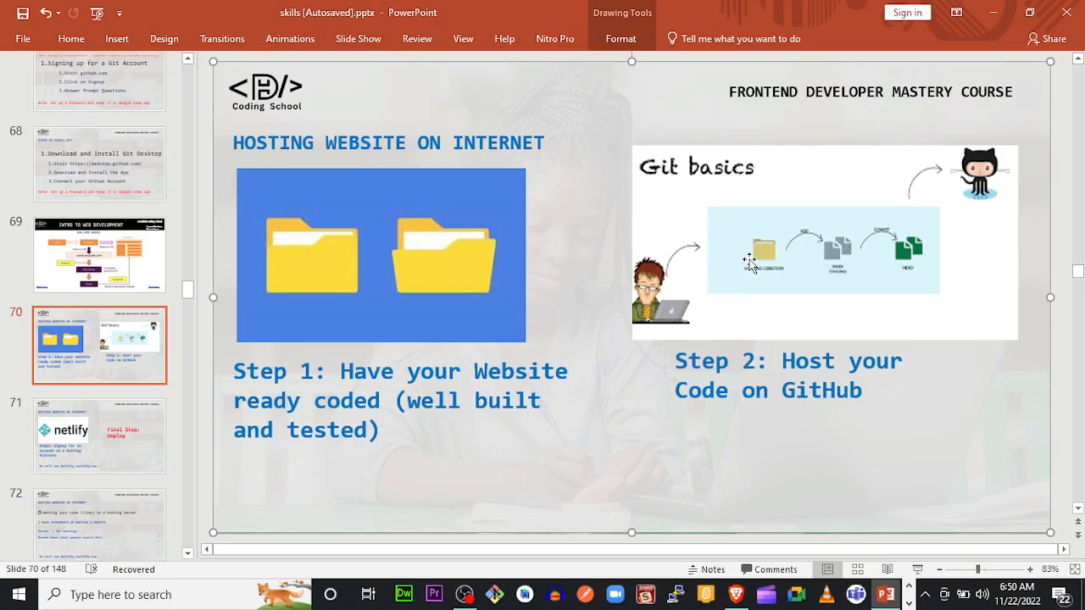
left_click(991, 12)
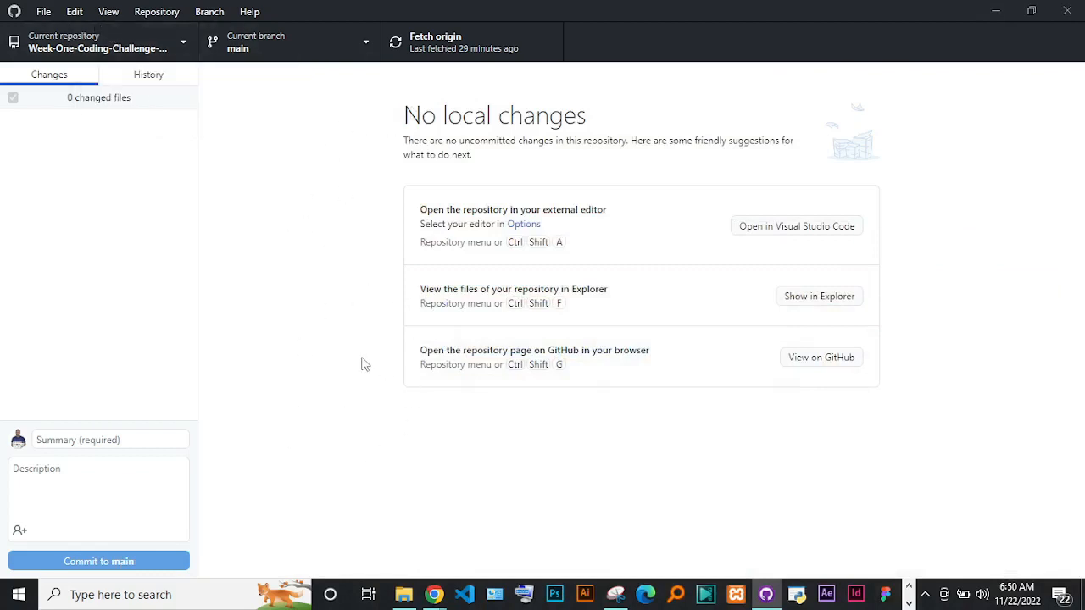
Step: Start adding a local repository and set its local path to the folder E:\MY COURSES\YOUTUBE\Programming\Hosting On Internet
left_click(43, 12)
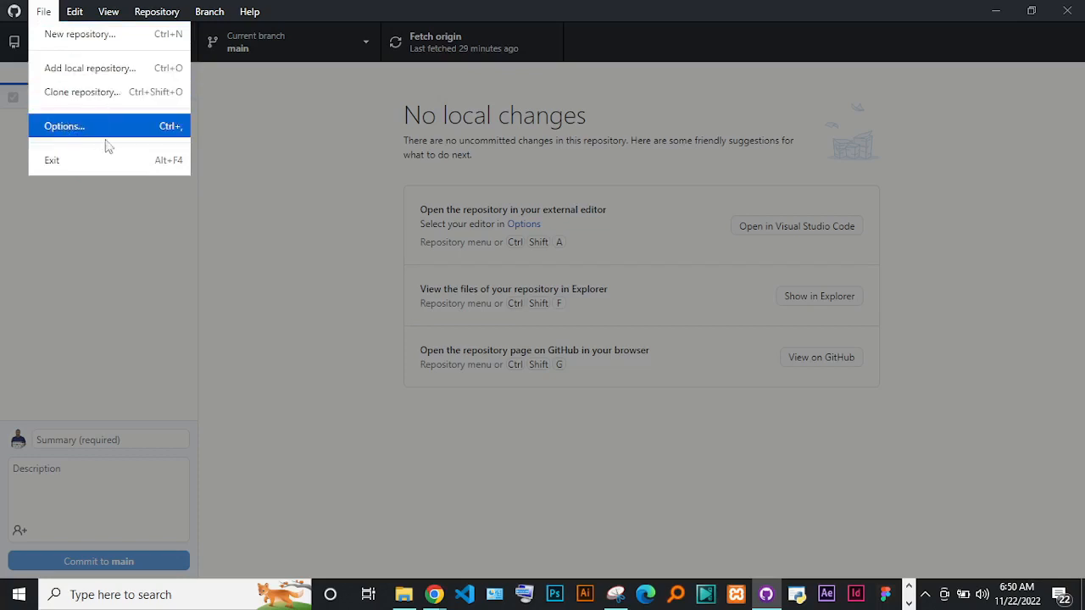
left_click(98, 70)
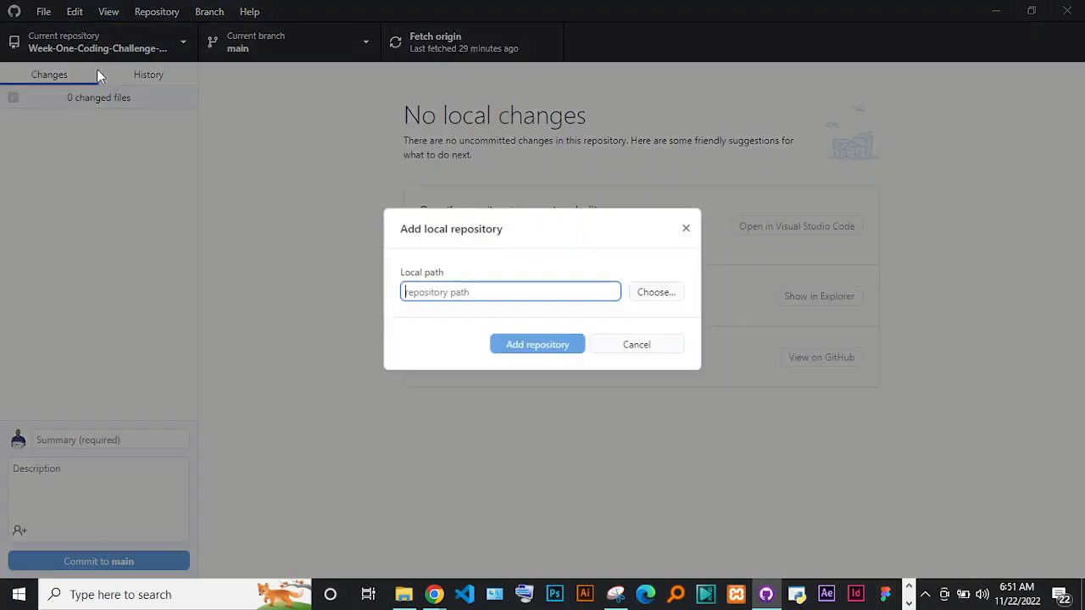
left_click(497, 229)
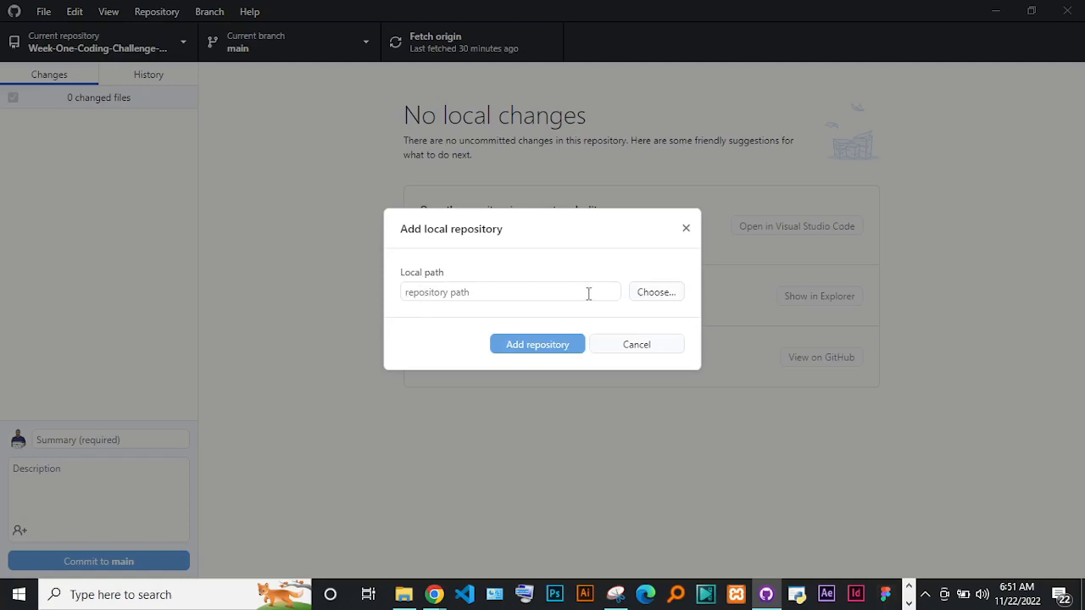
left_click(648, 297)
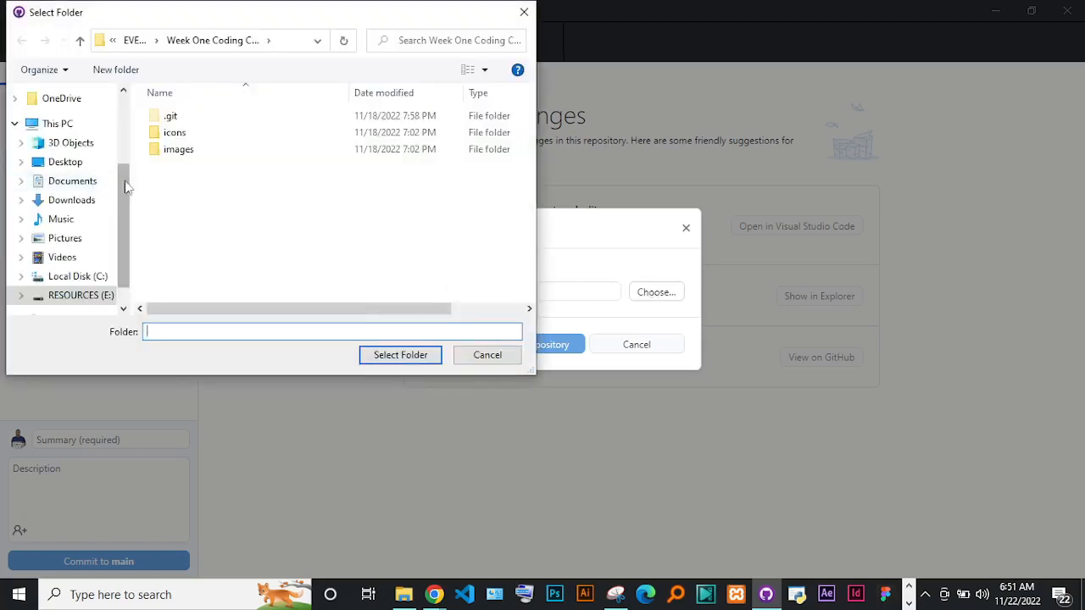
left_click_drag(126, 182, 124, 241)
left_click(90, 273)
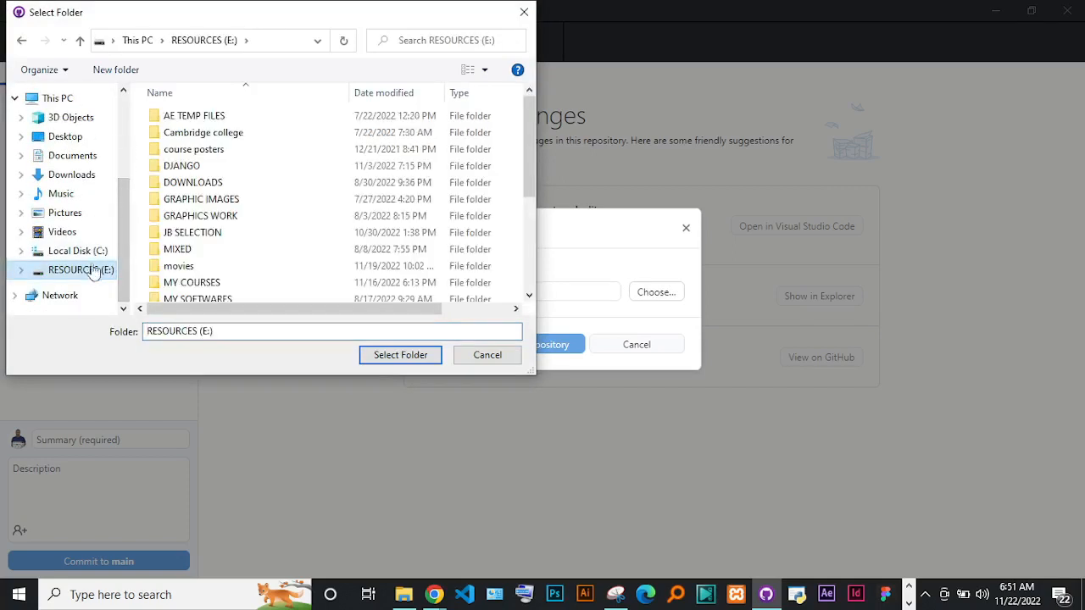
left_click_drag(533, 149, 522, 190)
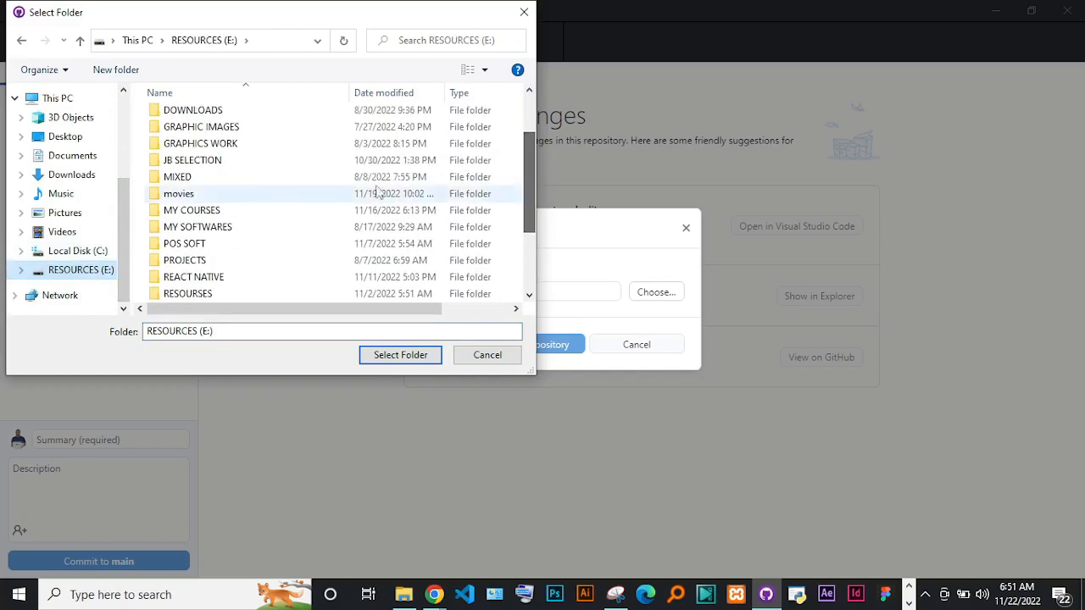
double_click(183, 211)
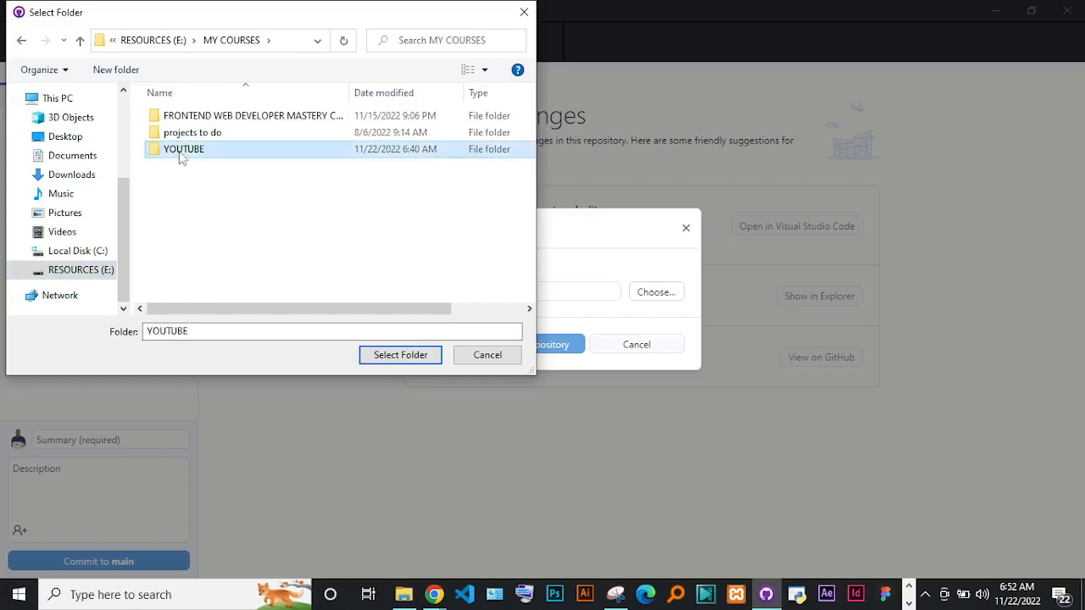
double_click(180, 150)
double_click(185, 118)
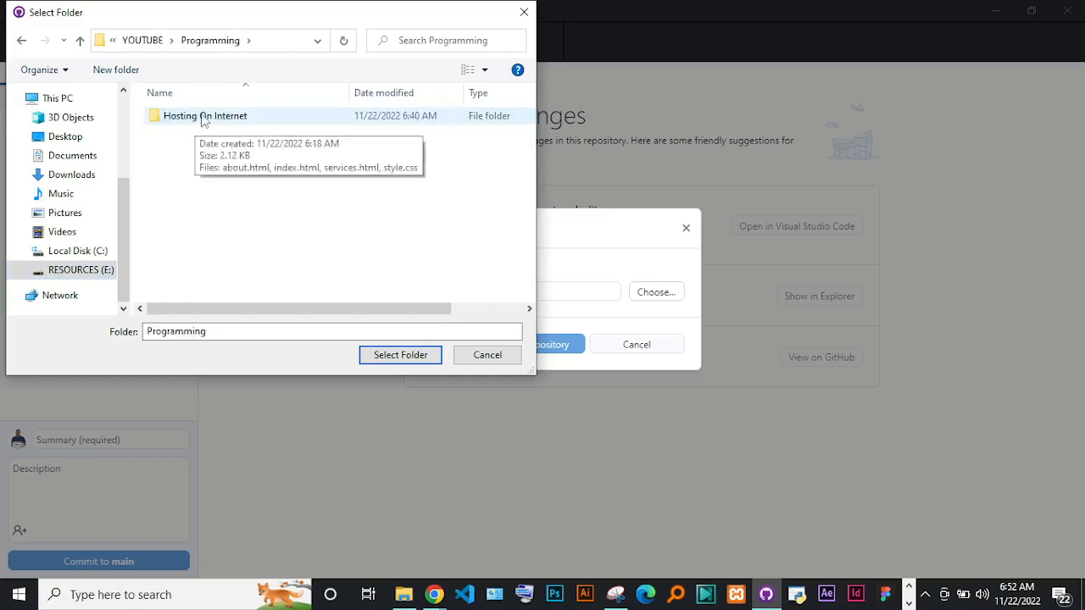
left_click(216, 120)
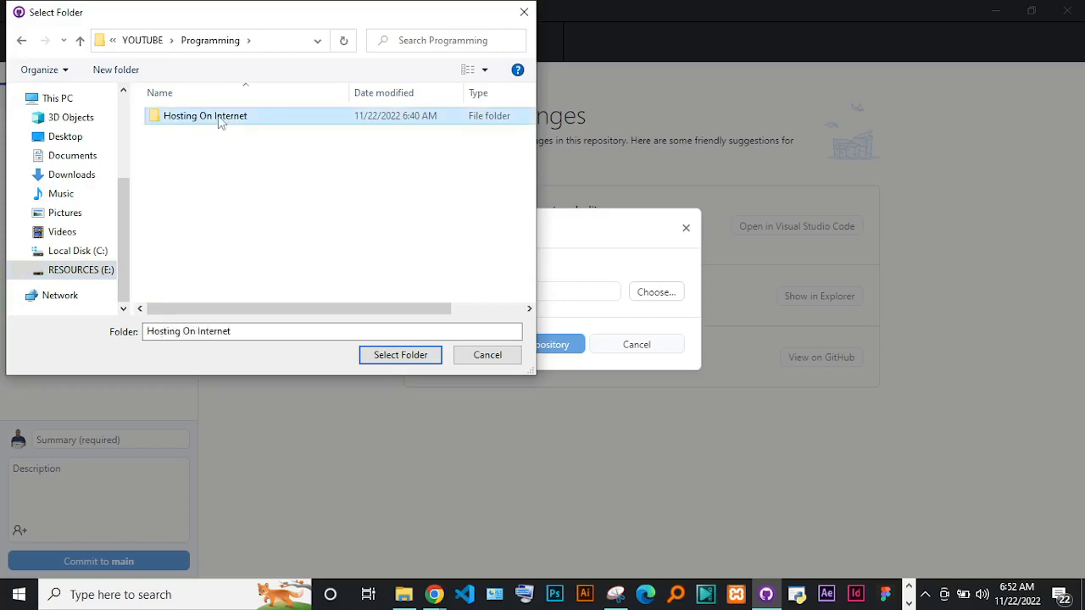
left_click(382, 360)
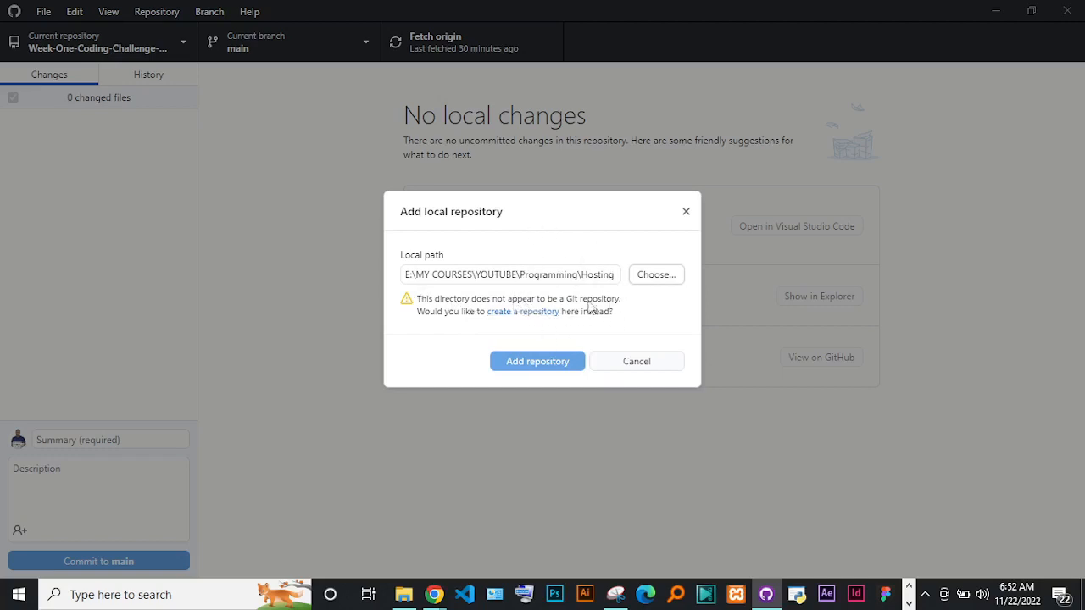
Step: Create a new repository named Hosting-On-Internet in the chosen folder, without a README, Git ignore or license
left_click(512, 316)
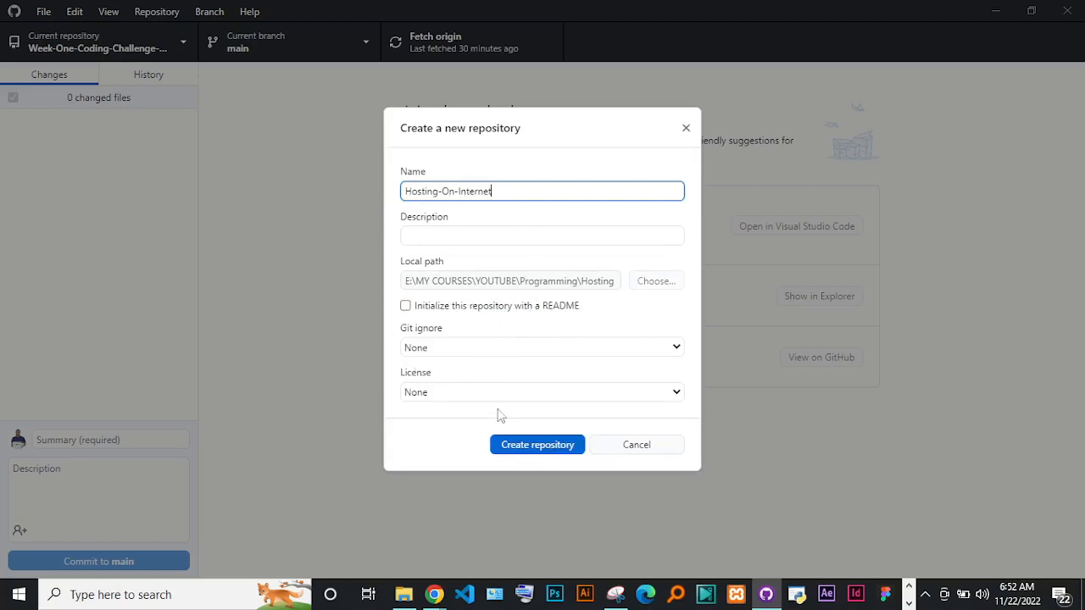
left_click(540, 446)
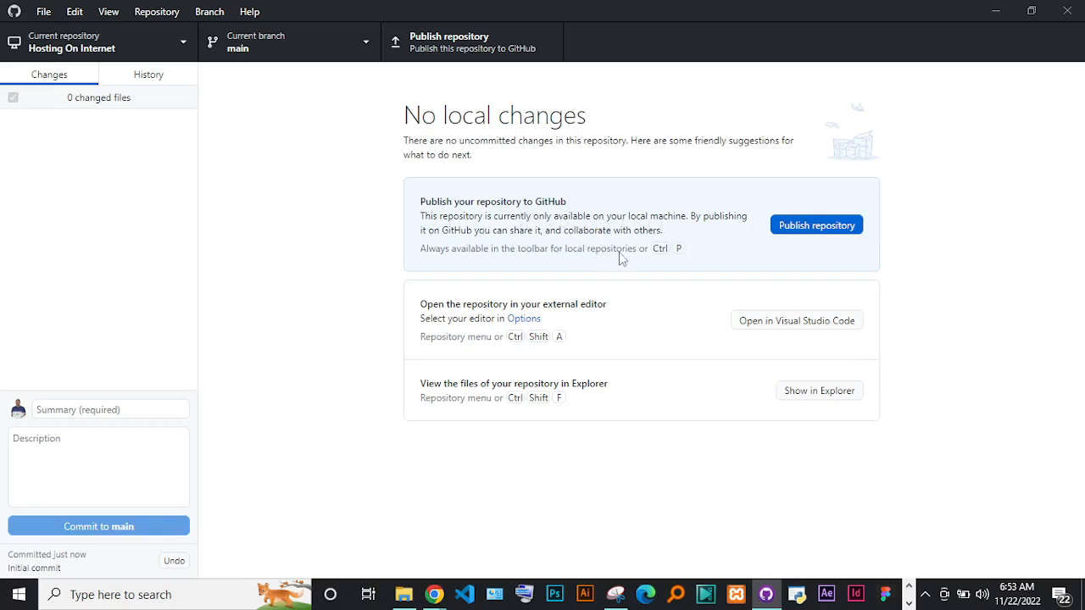
Step: Publish the Hosting On Internet repository to GitHub.com without keeping its code private
left_click(788, 232)
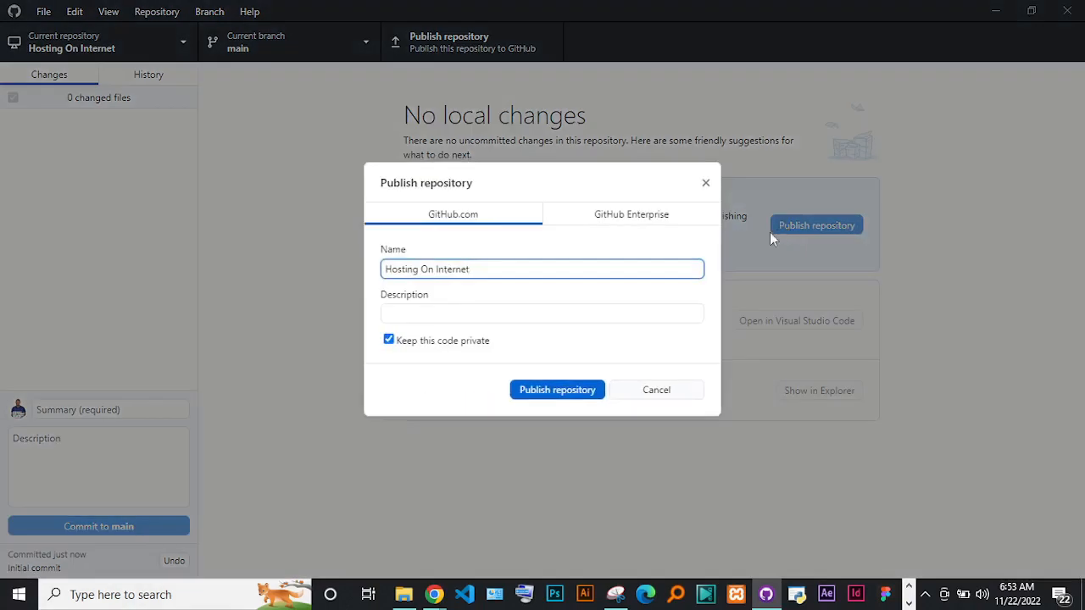
left_click(463, 178)
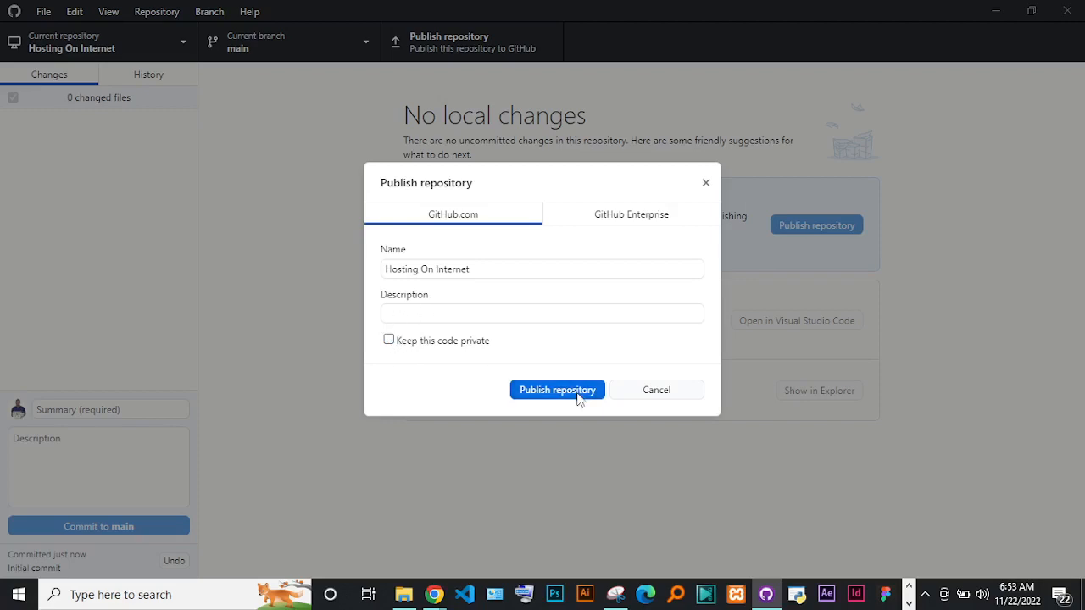
left_click(541, 397)
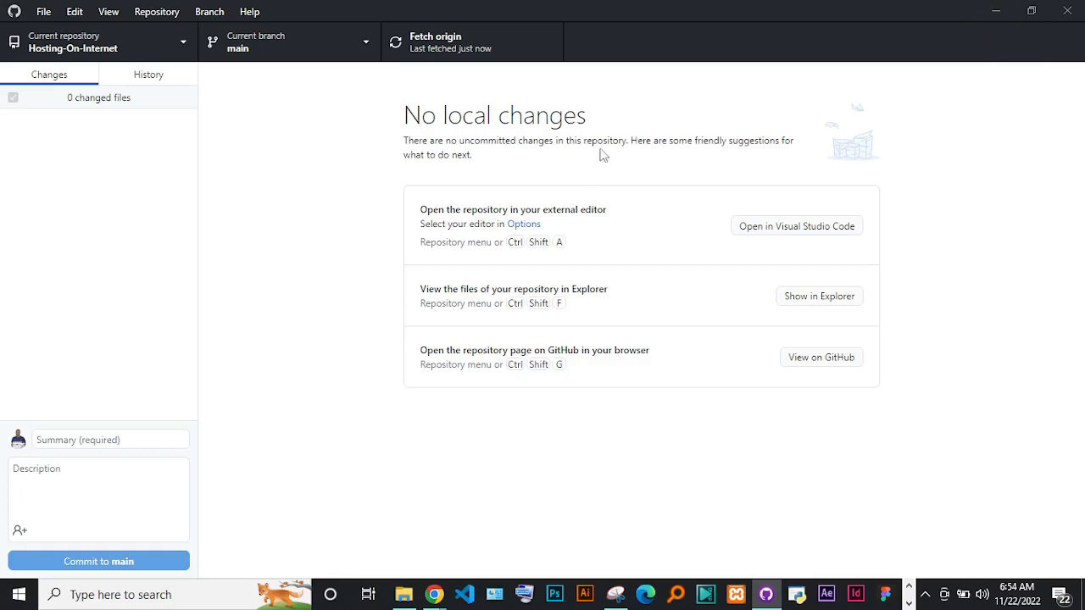
Step: Switch to GitHub in Chrome, open the Hosting-On-Internet repository from the account's repositories, and review its uploaded files
left_click(999, 16)
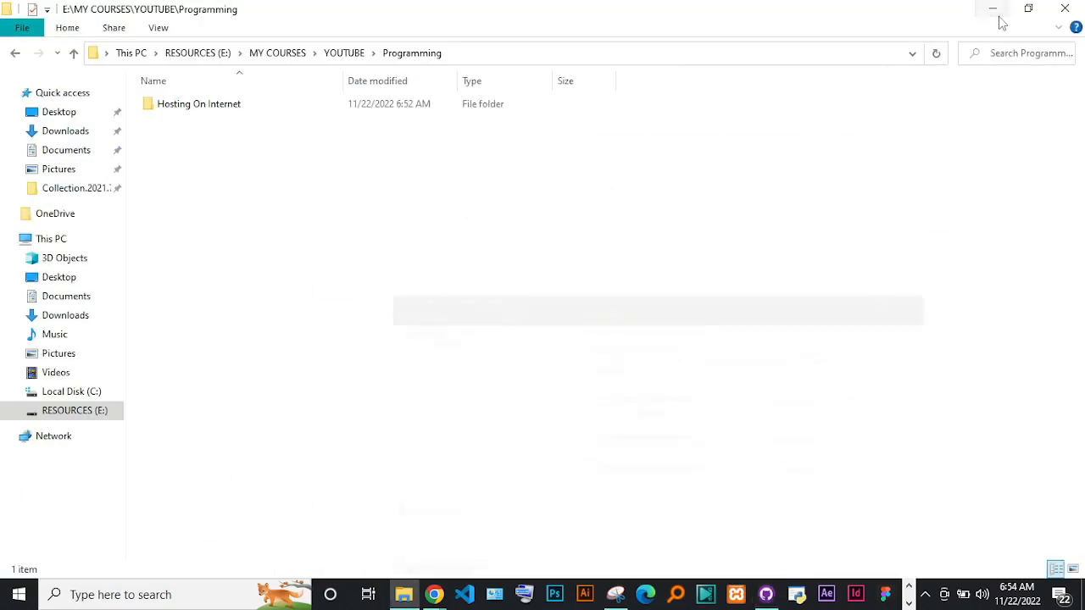
mouse_move(438, 598)
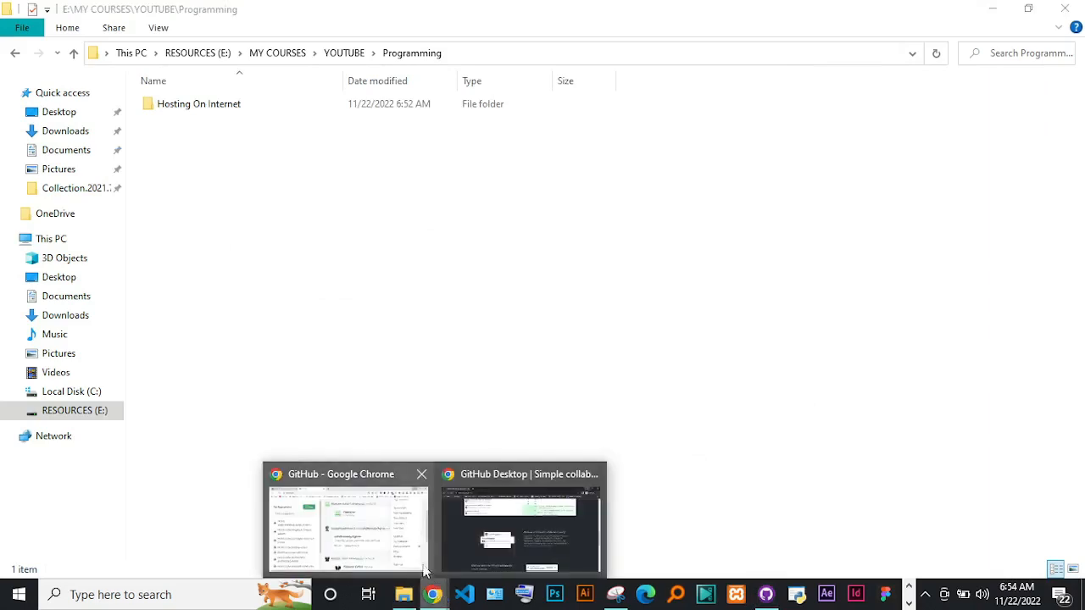
left_click(369, 530)
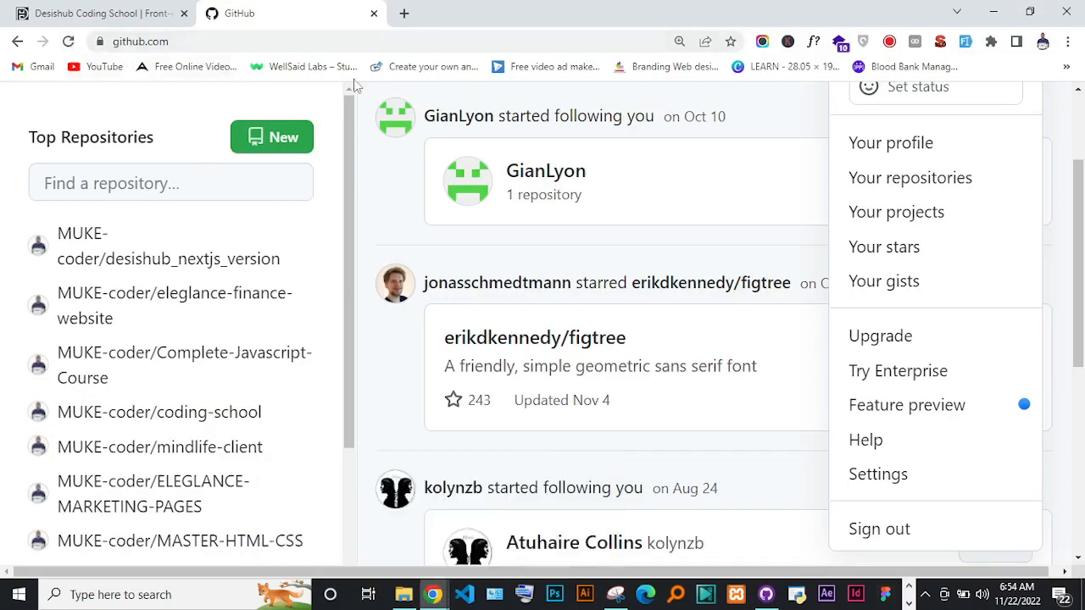
scroll(1083, 222, "up", 2)
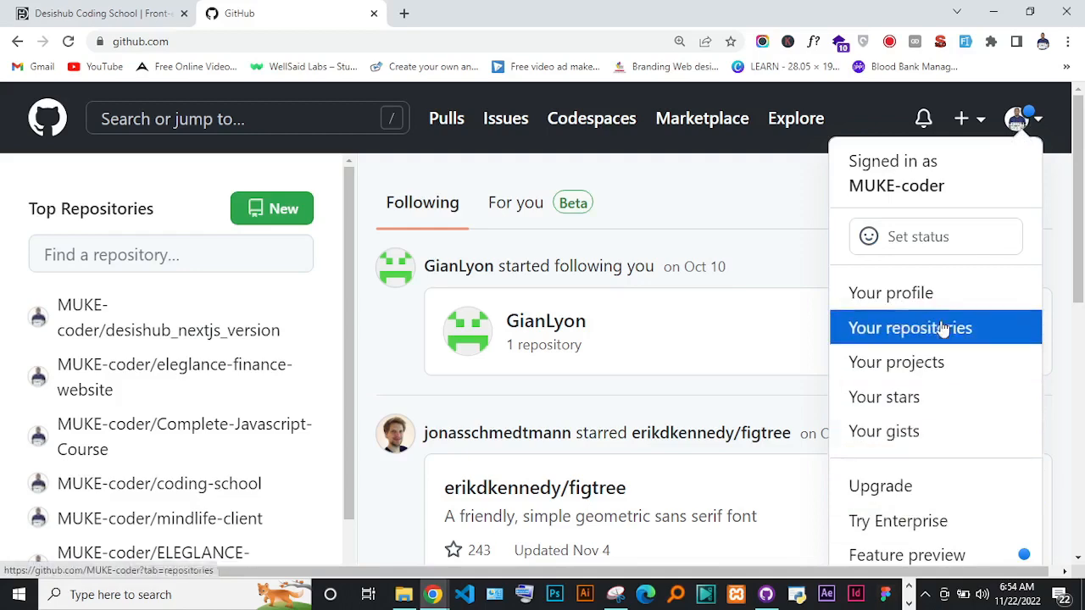
left_click(877, 337)
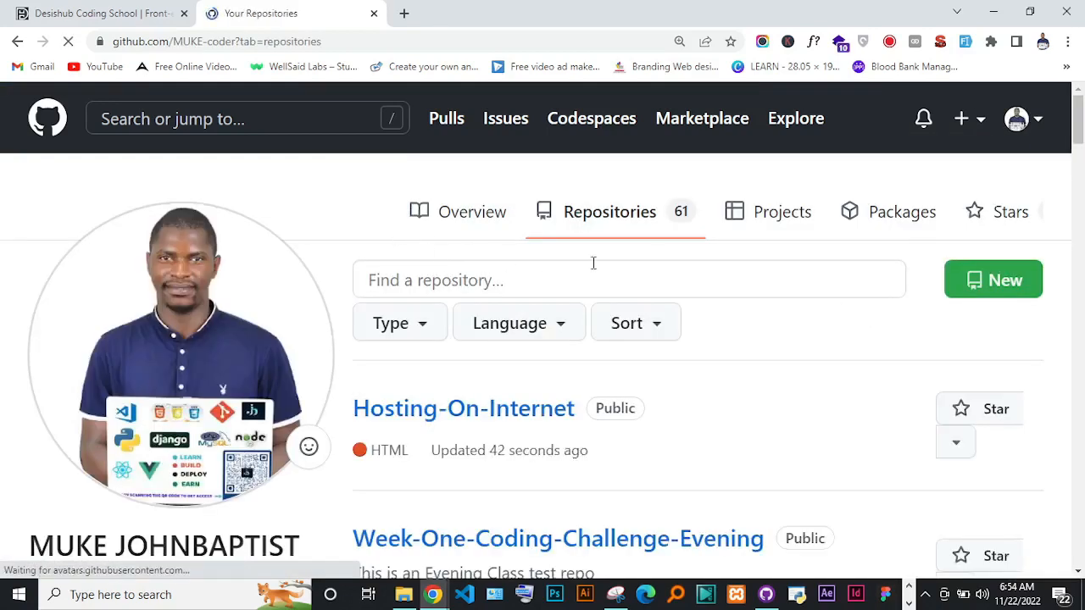
left_click_drag(1081, 121, 1083, 121)
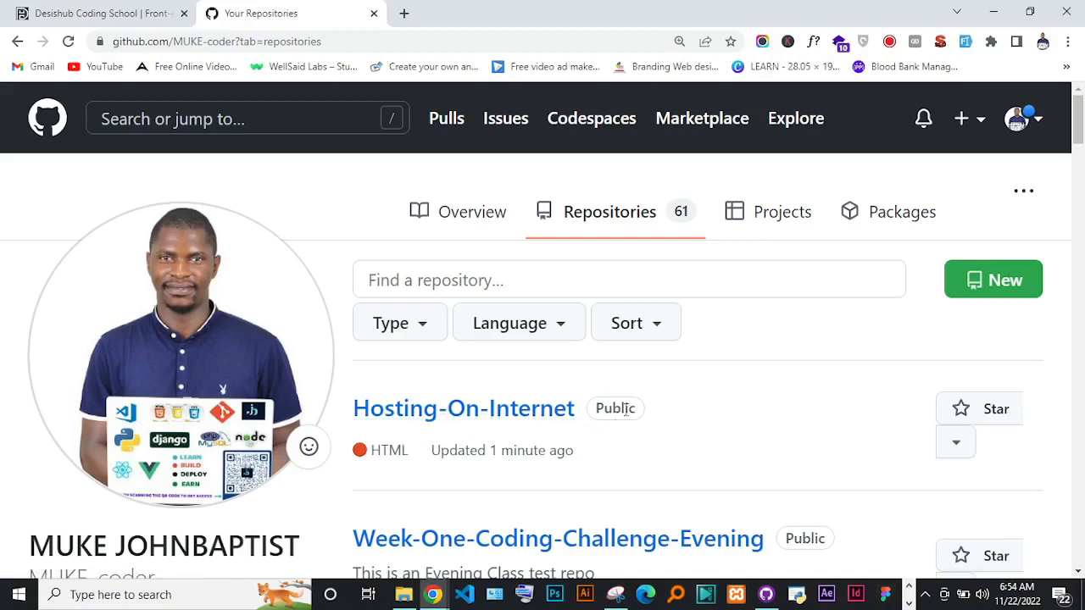
left_click(430, 415)
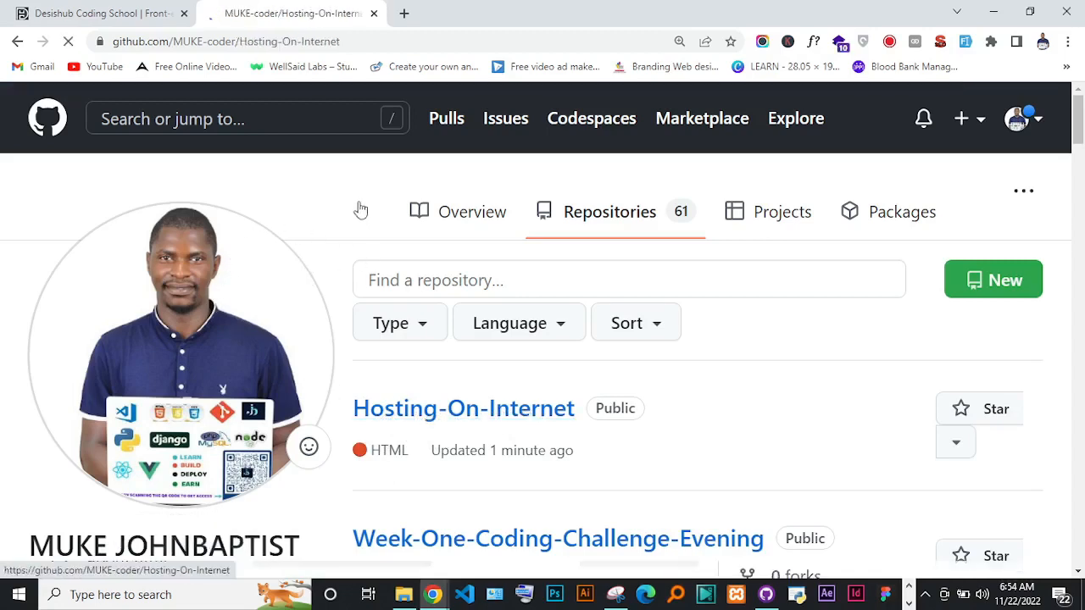
left_click_drag(1081, 160, 1082, 286)
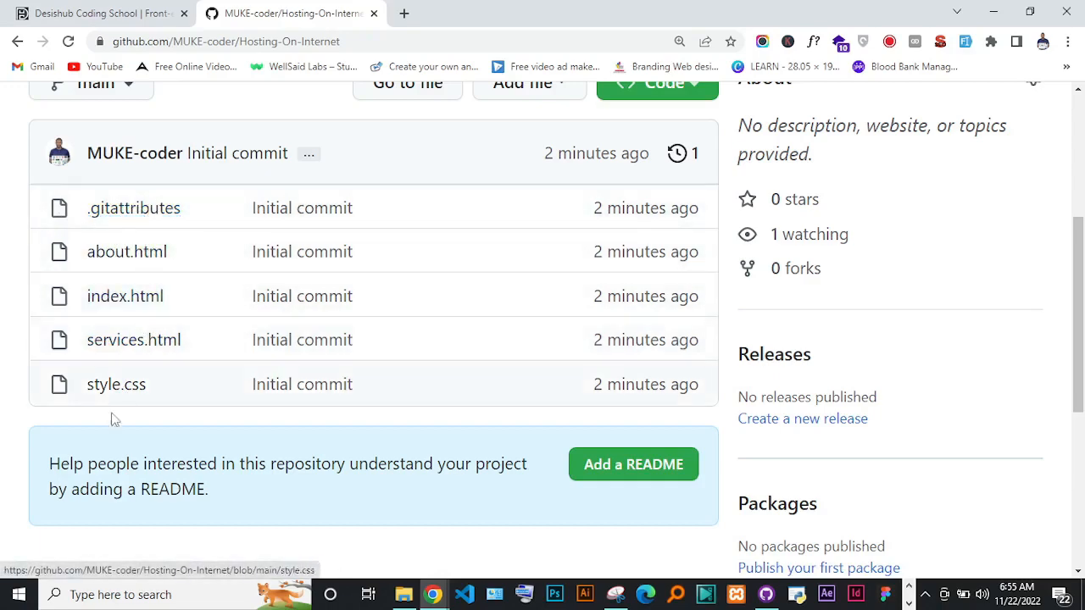
Step: Switch to the PowerPoint presentation and review the GitHub hosting step on slide 70 and the Netlify signup step on slide 71
left_click(909, 603)
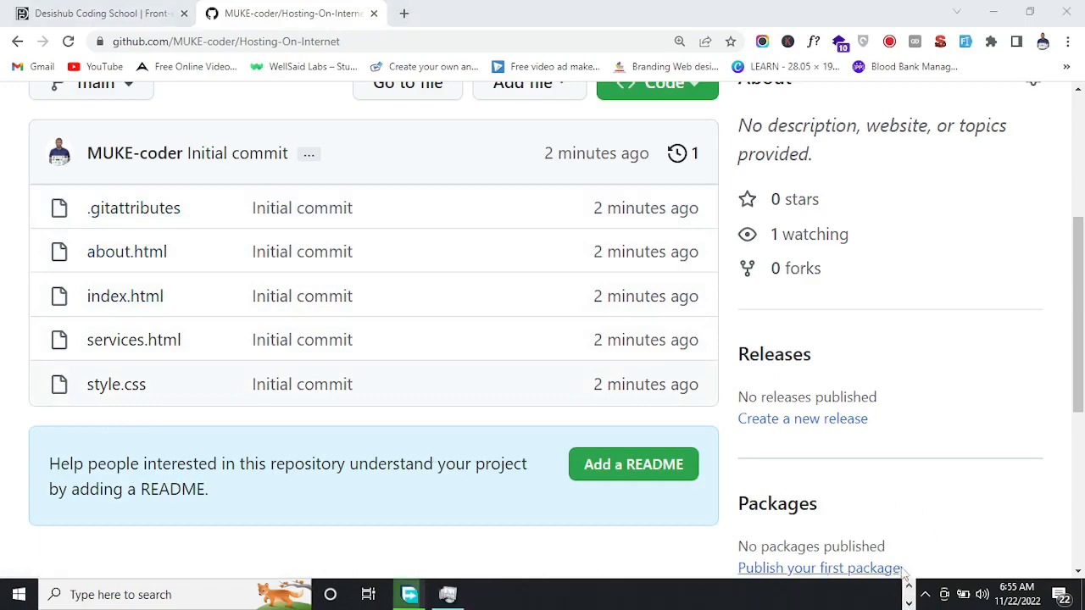
left_click(909, 586)
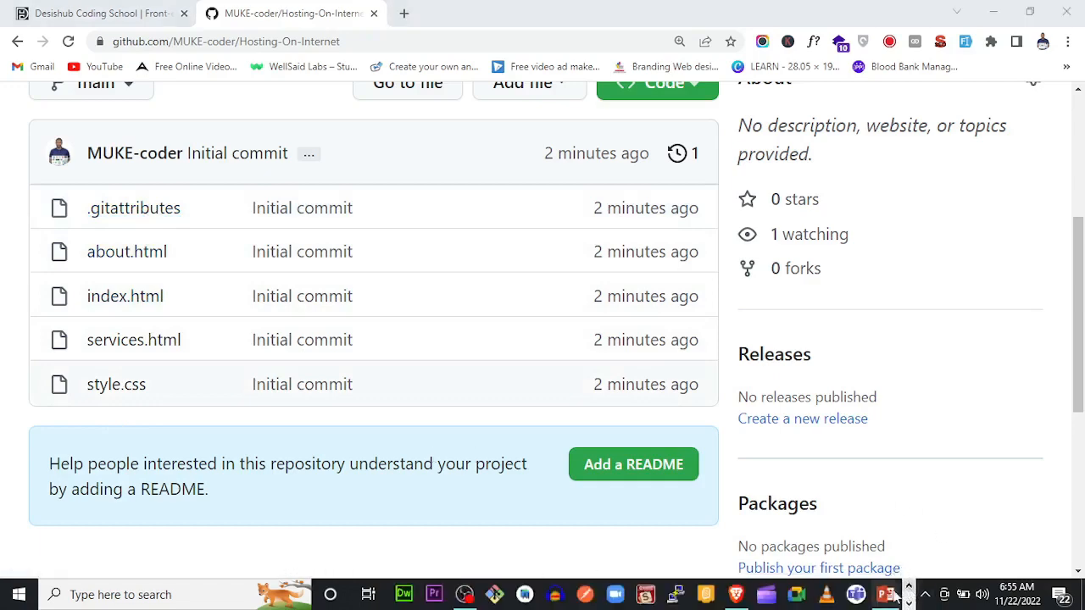
left_click(885, 594)
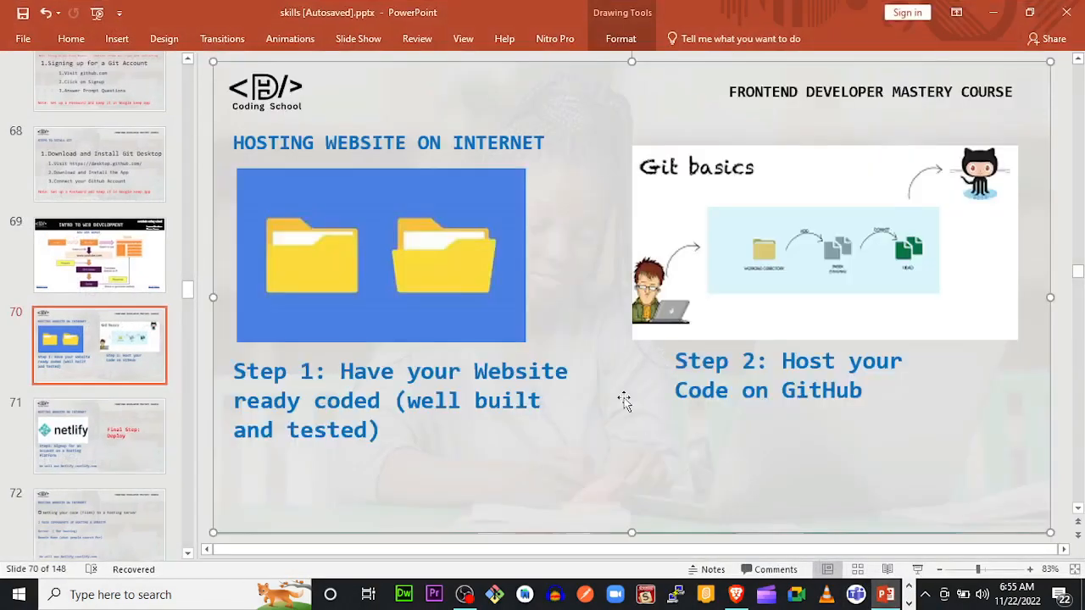
left_click(756, 372)
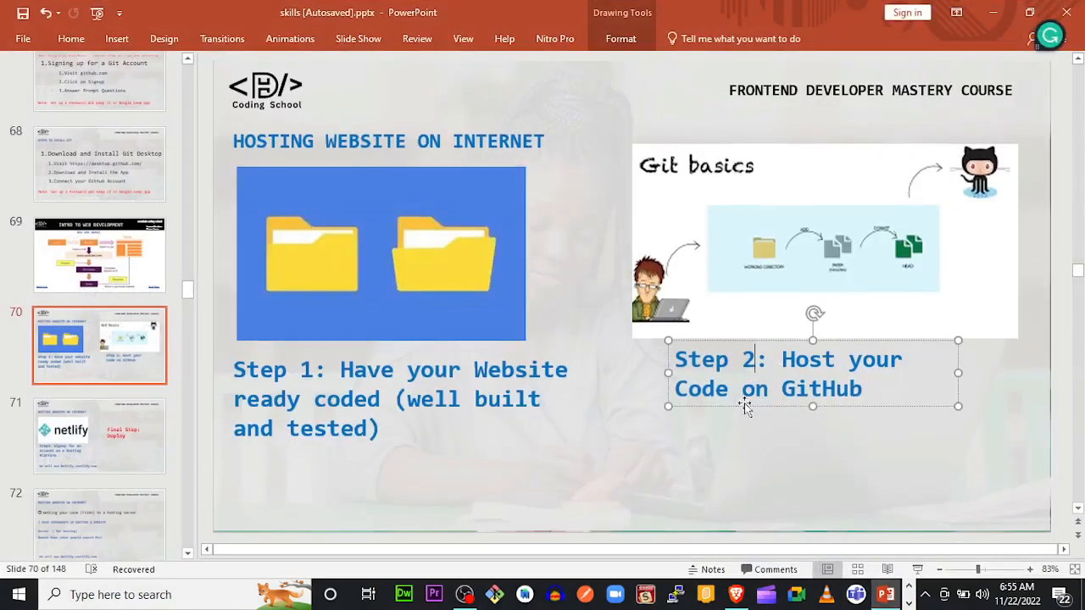
left_click(760, 437)
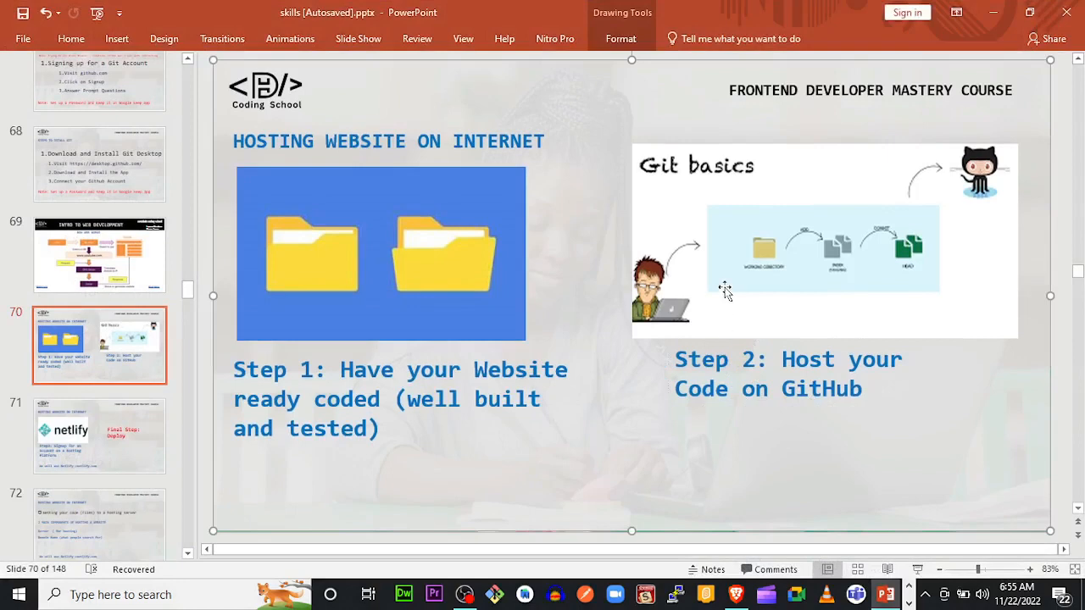
left_click(746, 258)
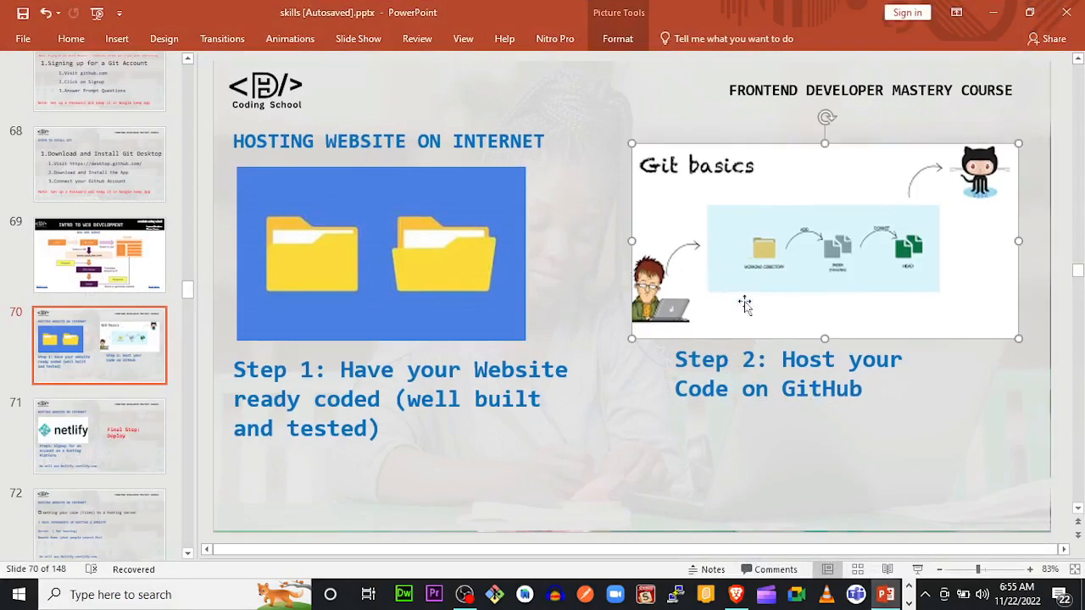
left_click(736, 349)
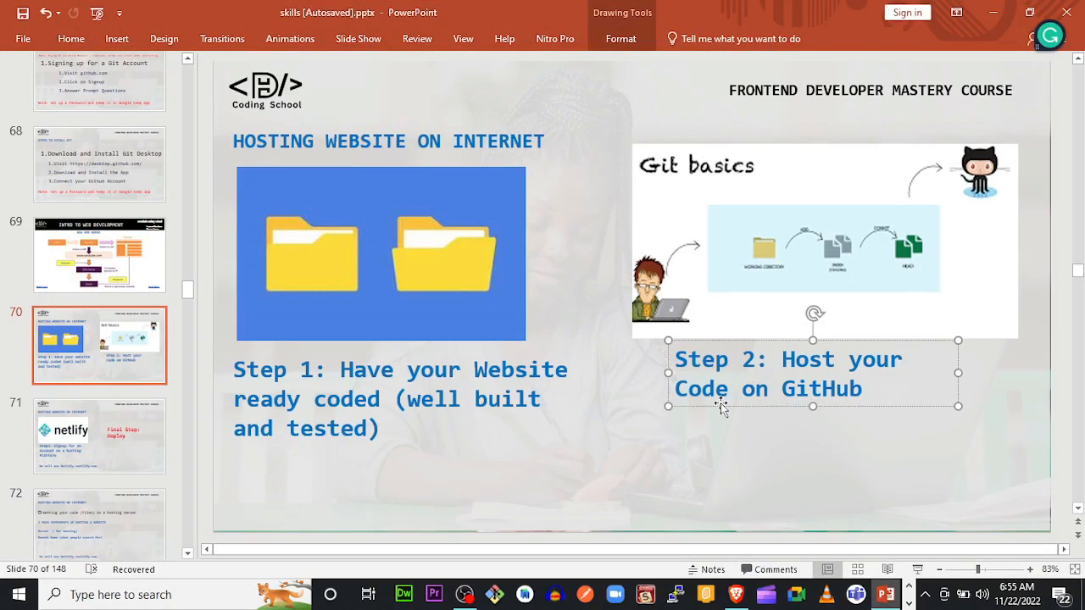
left_click(669, 432)
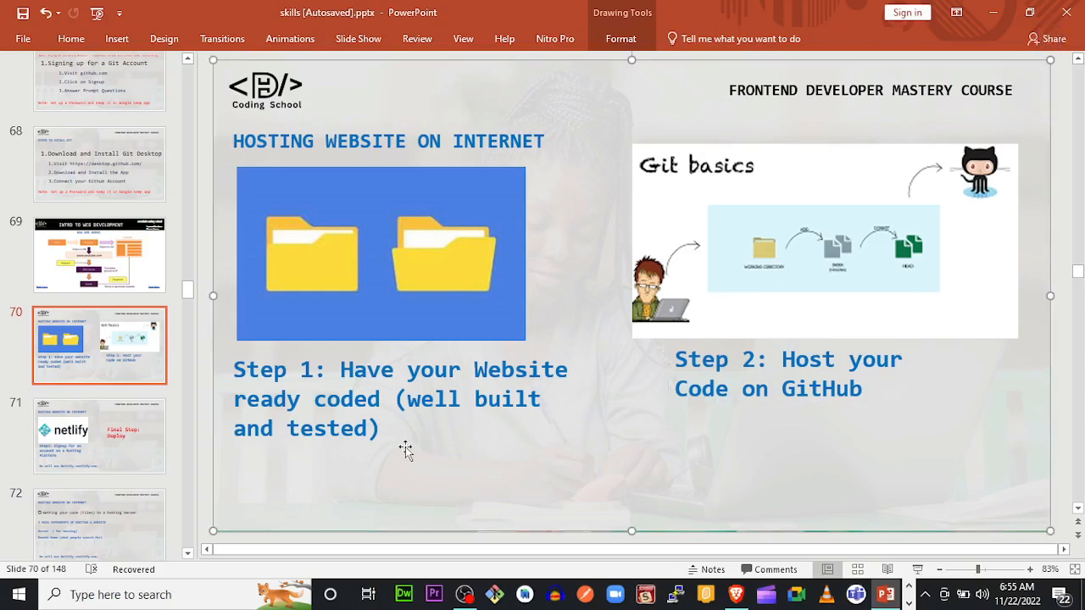
left_click(120, 430)
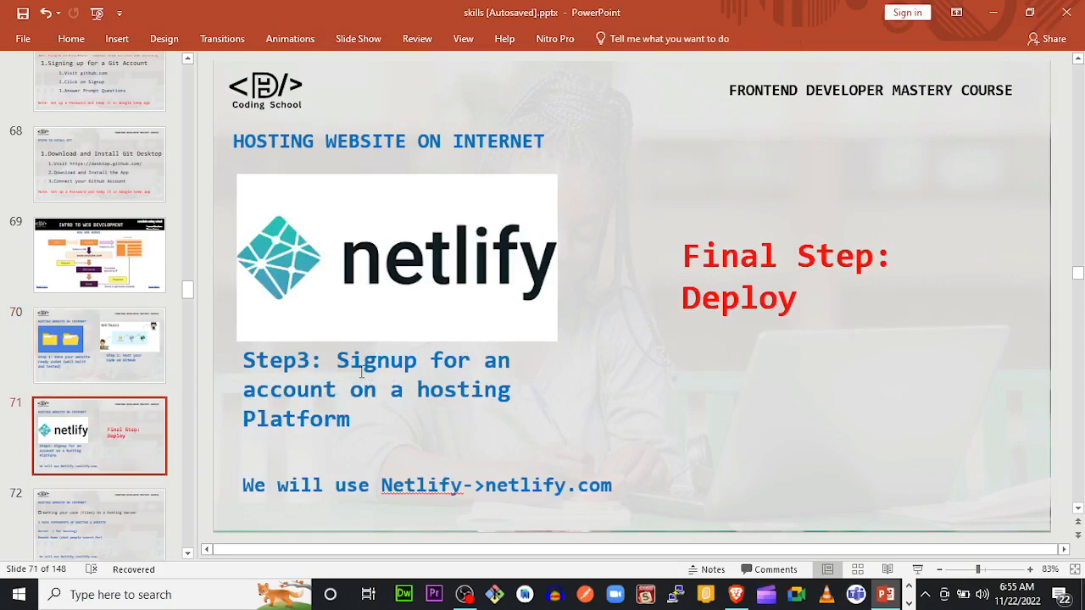
left_click(442, 278)
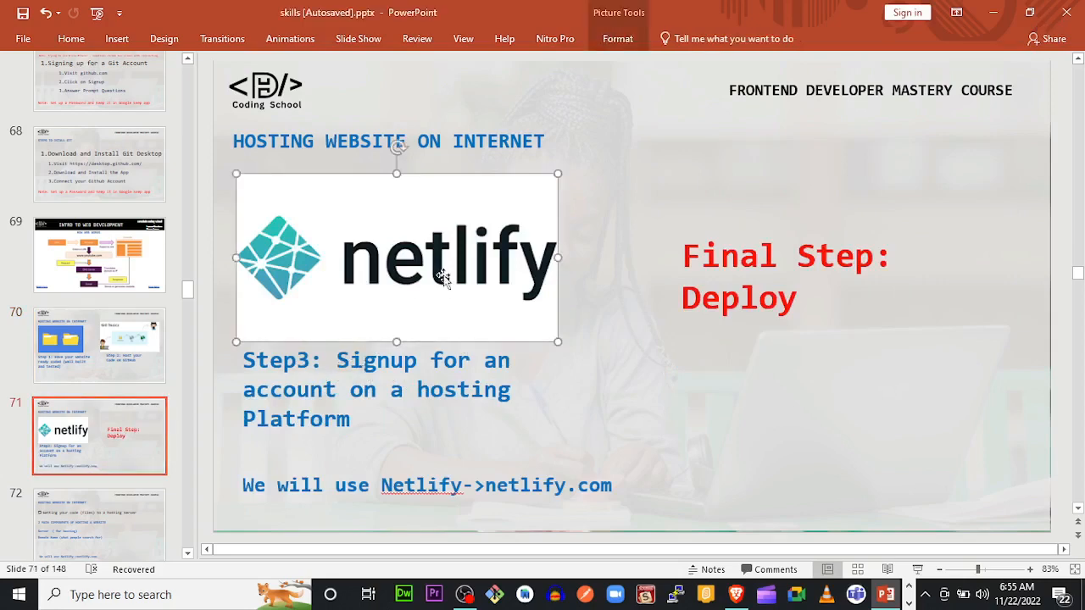
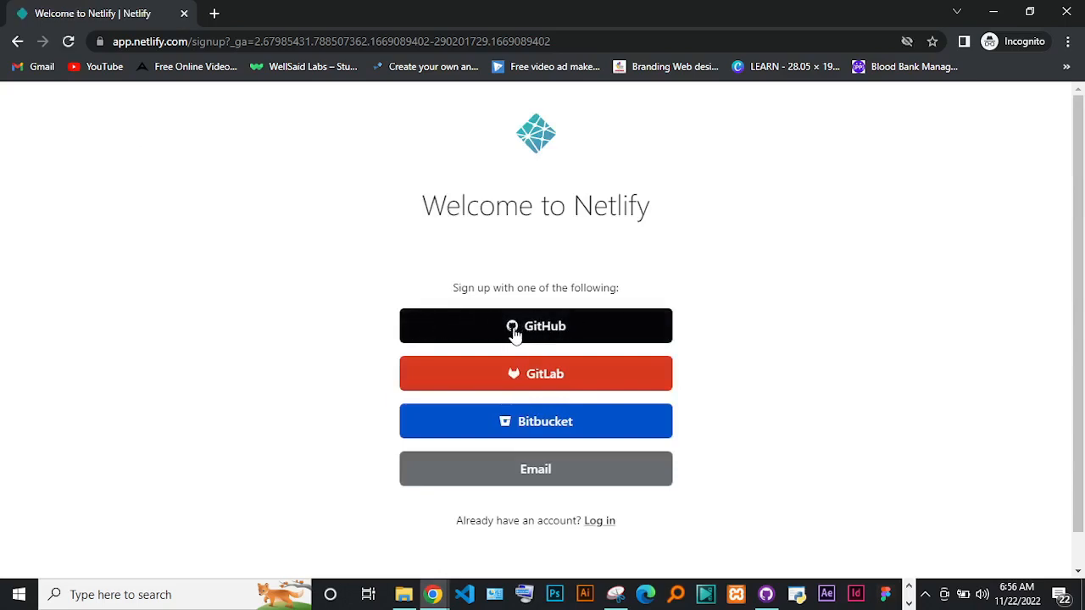
Step: Choose GitHub as the Netlify sign-up method and examine the GitHub sign-in page for Netlify Auth
left_click(514, 335)
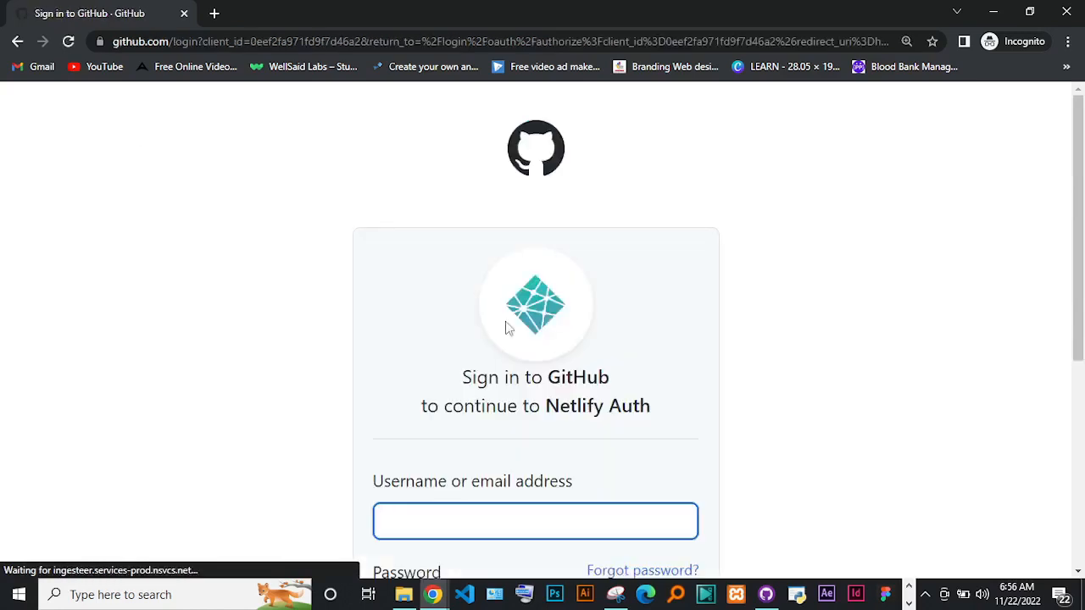
scroll(1083, 197, "down", 2)
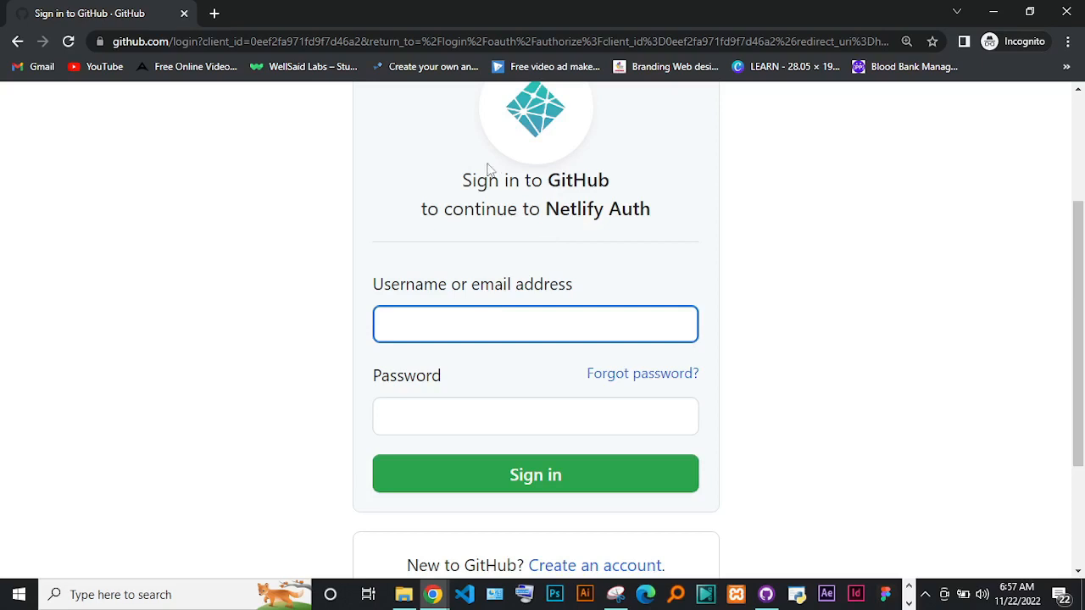
left_click_drag(550, 181, 627, 195)
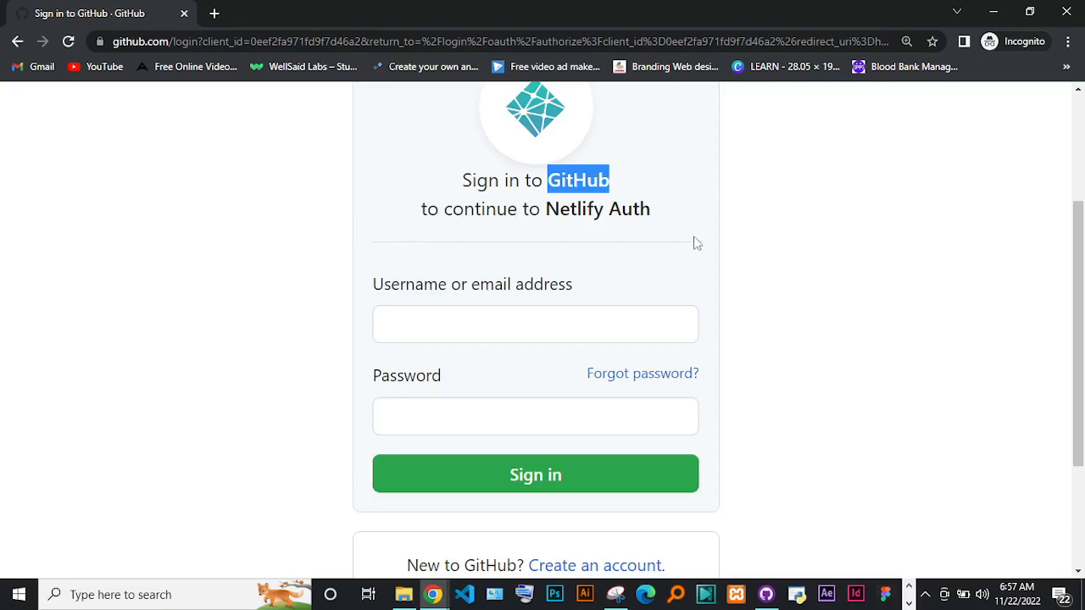
left_click_drag(1081, 245, 1083, 195)
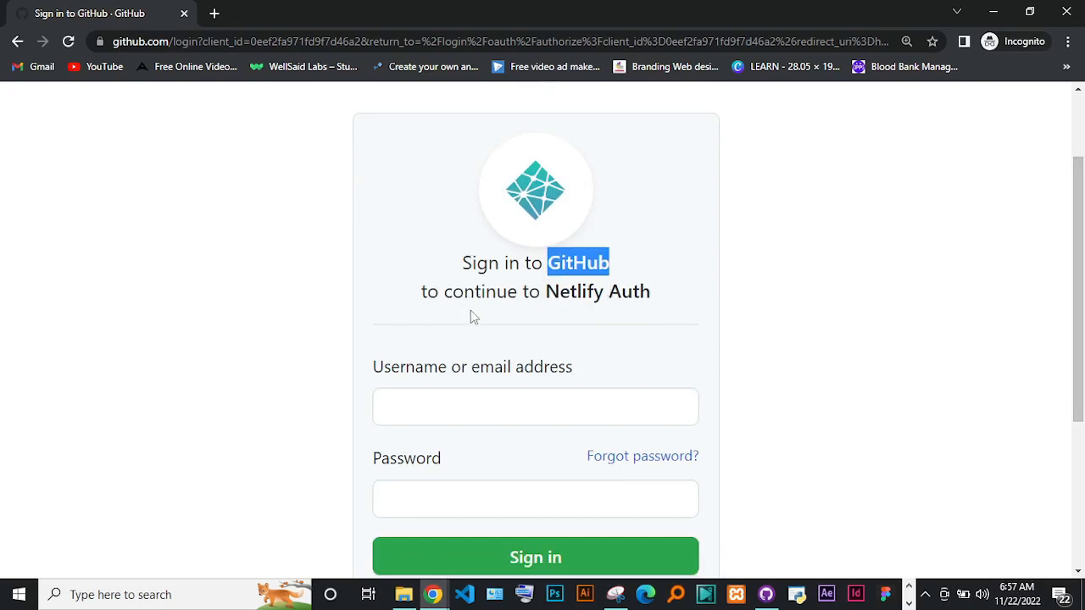
left_click(455, 278)
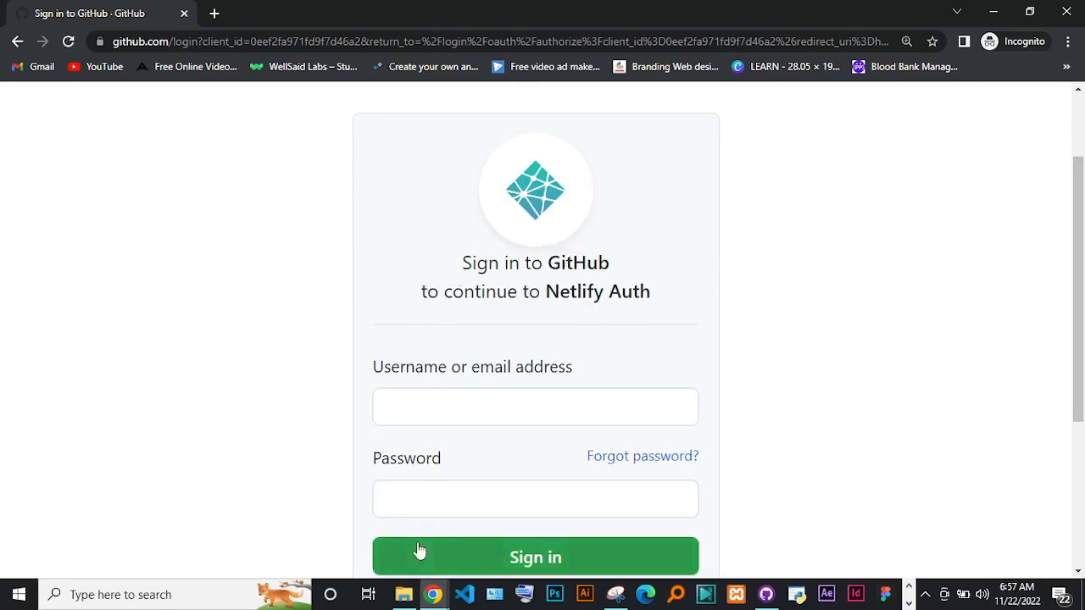
left_click_drag(451, 266, 679, 315)
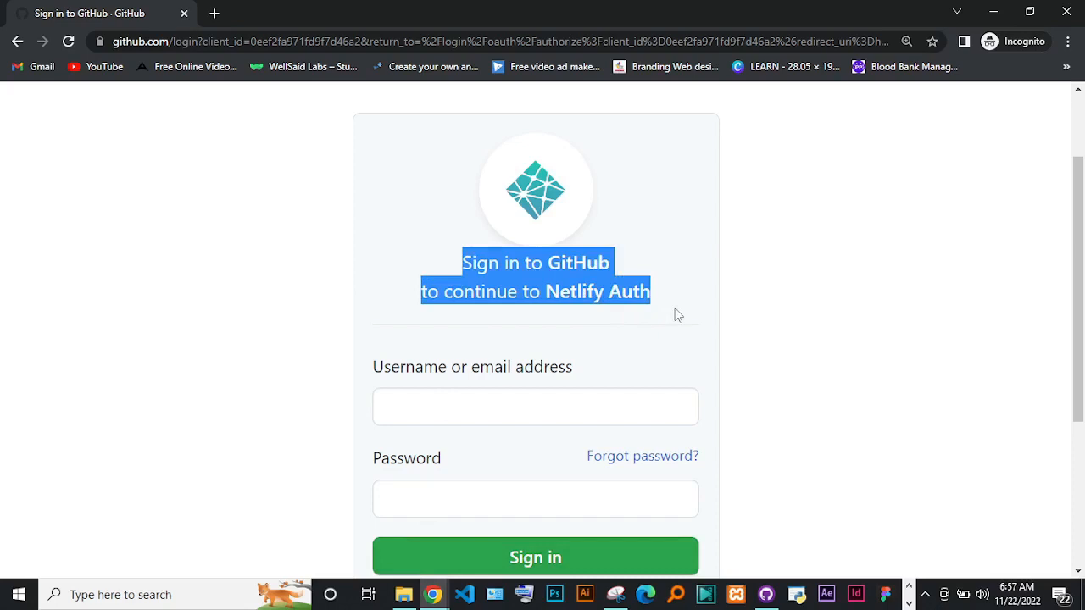
left_click(520, 295)
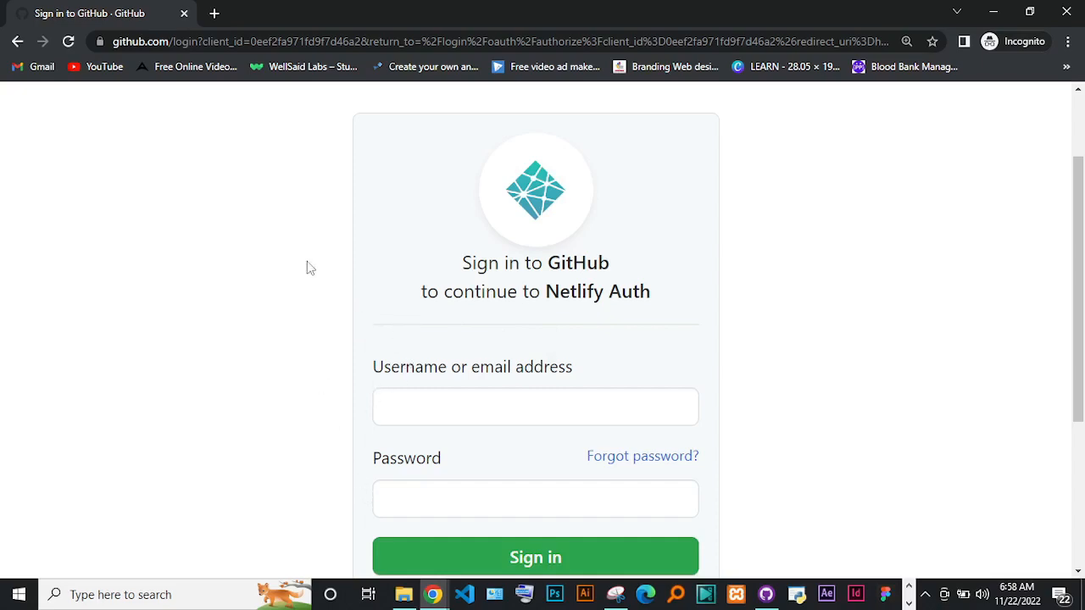
Step: Minimize the incognito browser, return to the Chrome window with the GitHub repository, and open netlify.com in a new tab
left_click(993, 12)
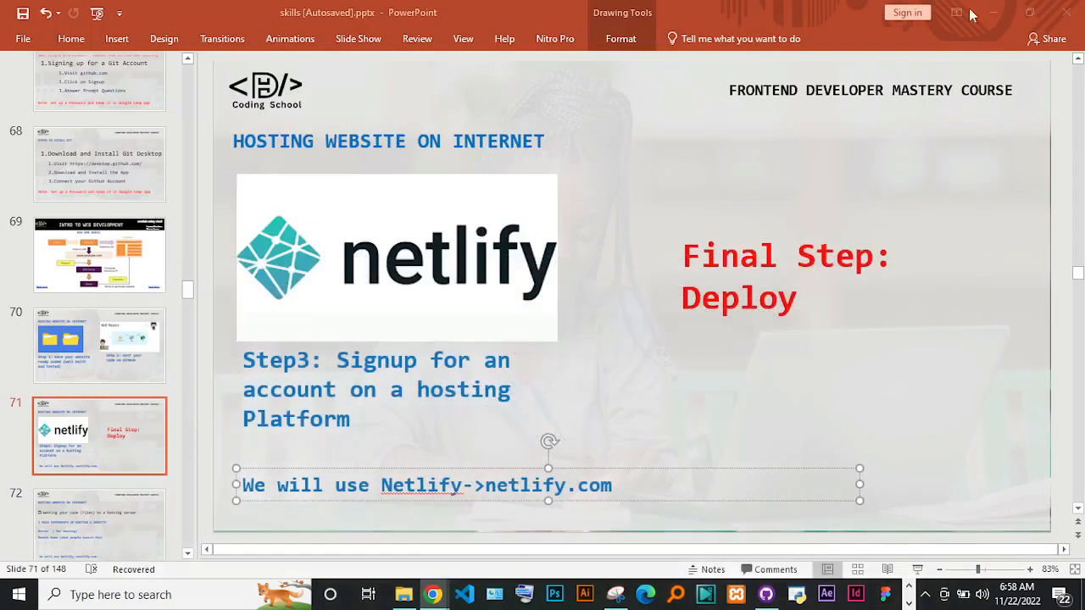
left_click(909, 584)
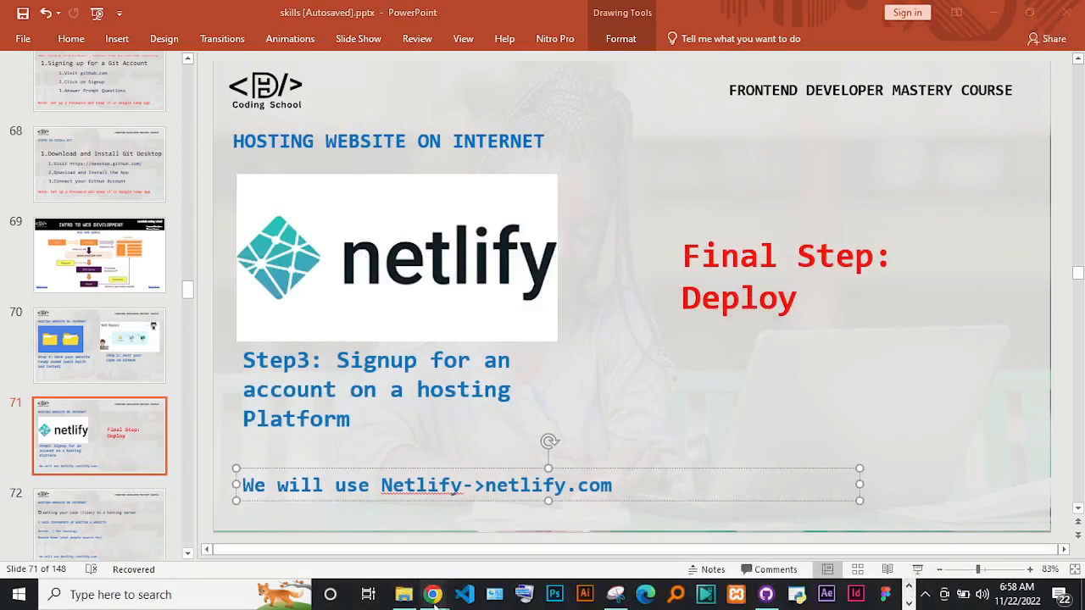
mouse_move(434, 595)
left_click(388, 532)
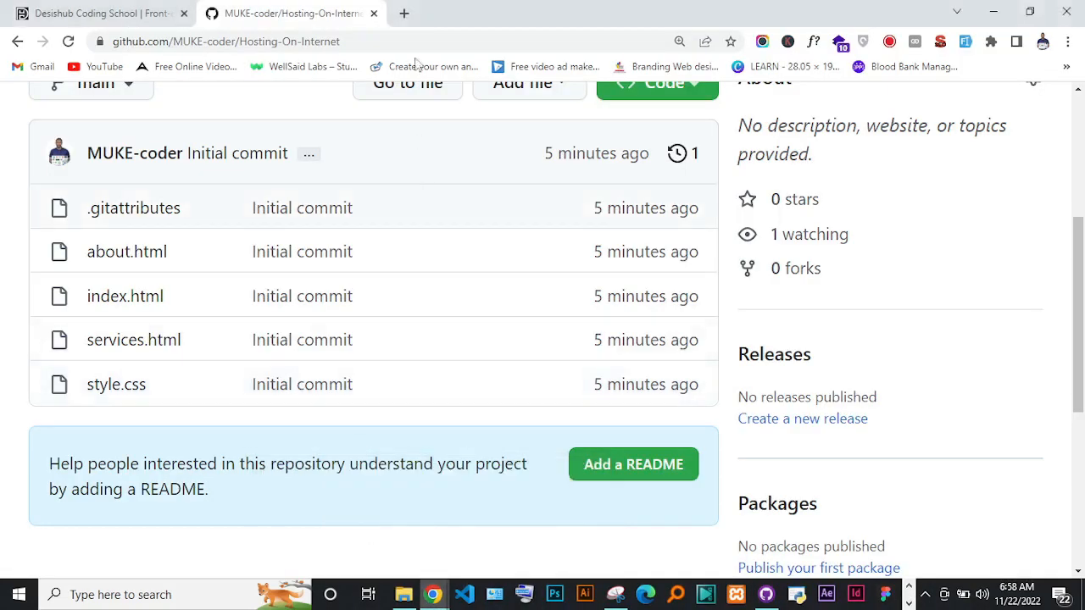
left_click(405, 15)
type("net")
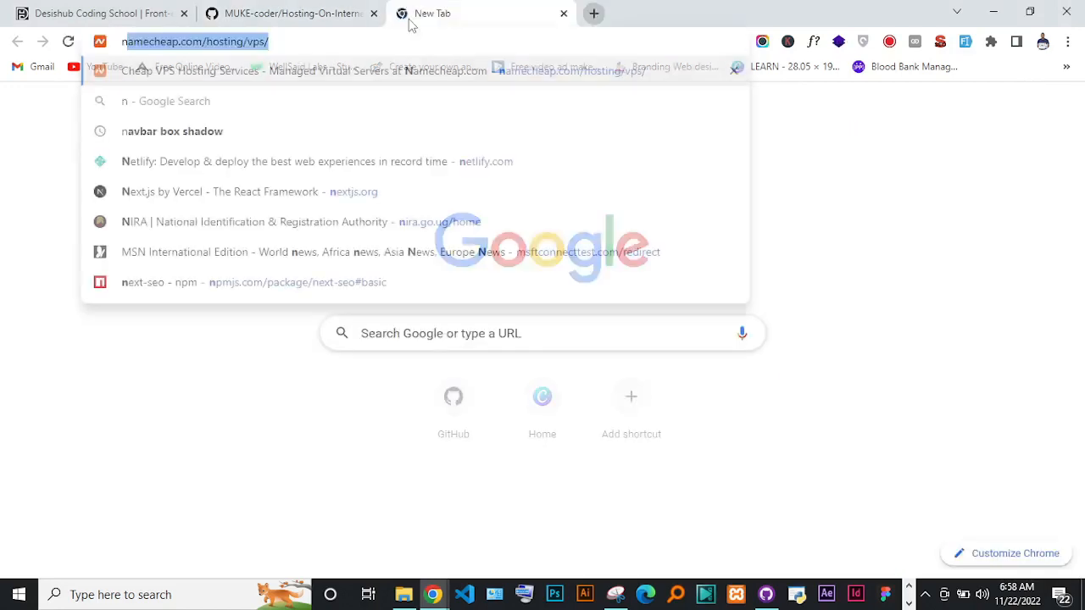
type("lif")
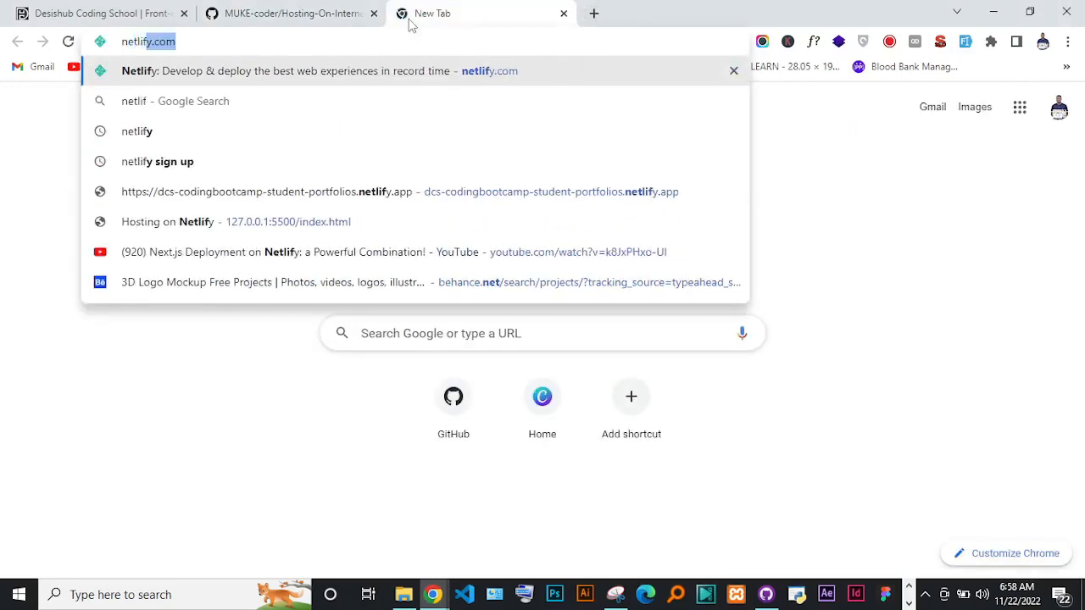
key("Return")
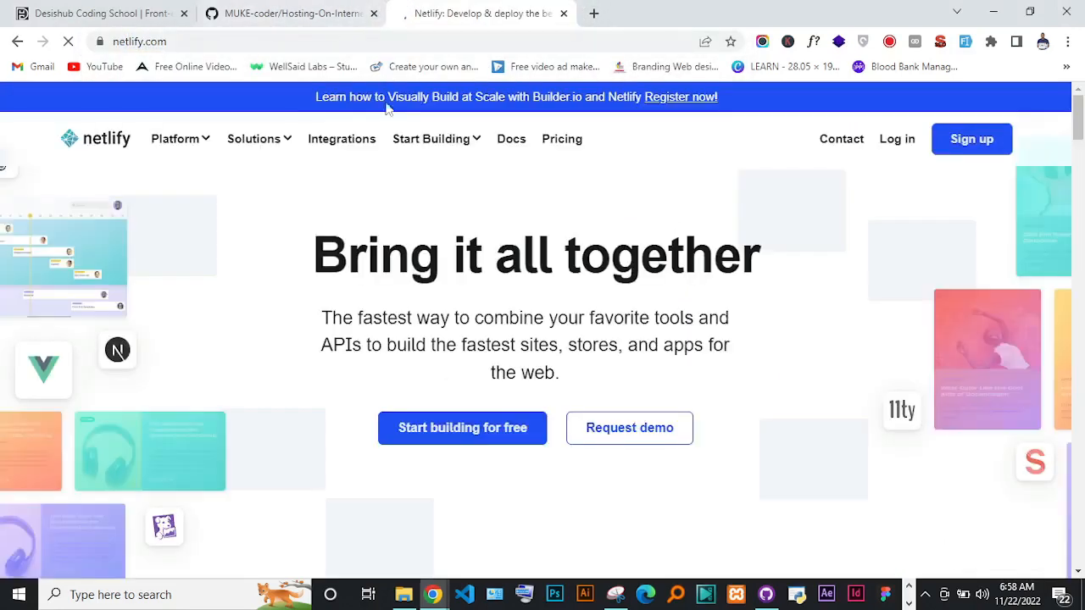
Step: Log in to Netlify and start importing an existing project with GitHub as the Git provider
left_click(888, 144)
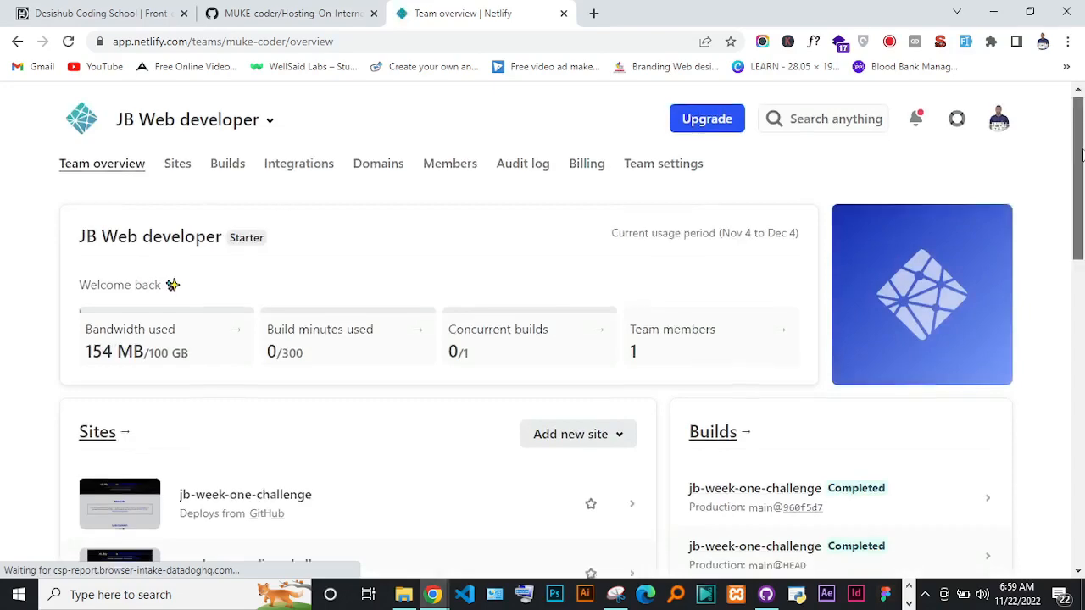
mouse_move(1082, 146)
left_mouse_down()
mouse_move(1082, 237)
mouse_move(1081, 133)
left_mouse_up()
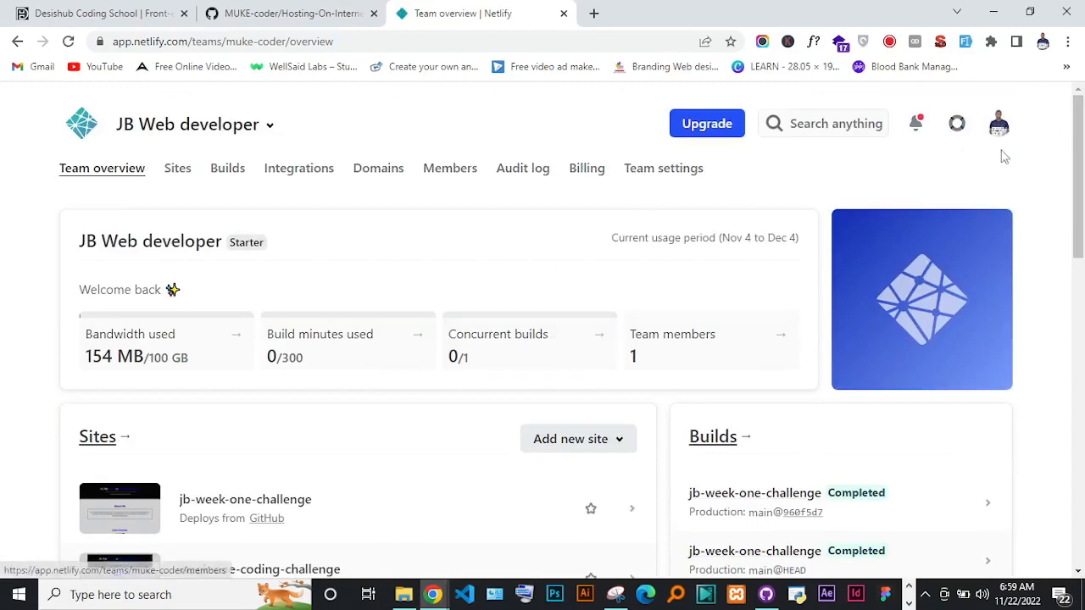
mouse_move(1082, 163)
left_mouse_down()
mouse_move(1082, 203)
mouse_move(1080, 128)
mouse_move(1079, 172)
left_mouse_up()
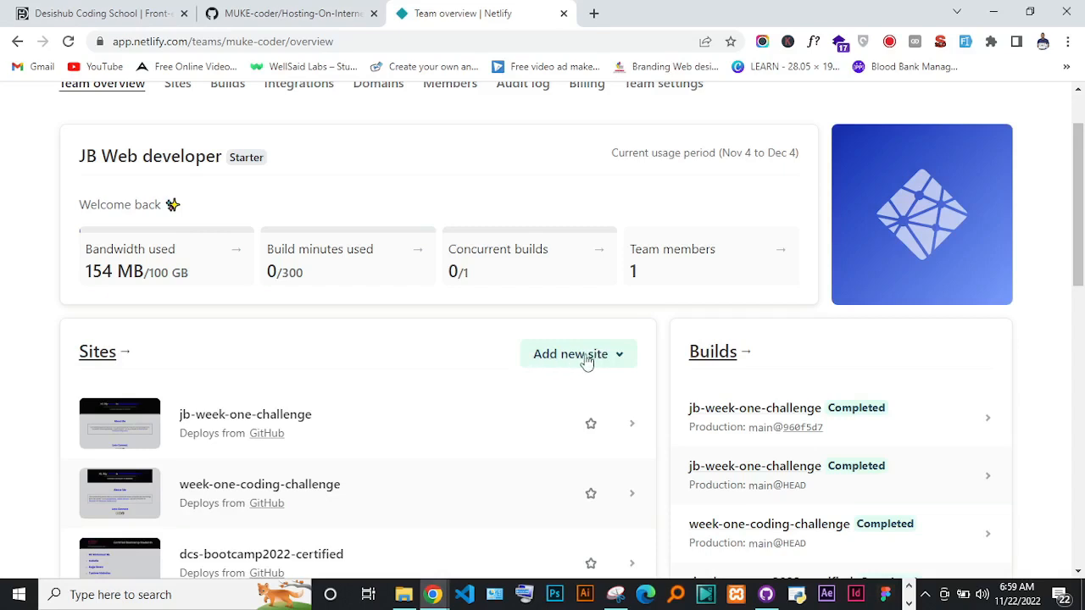
left_click(586, 360)
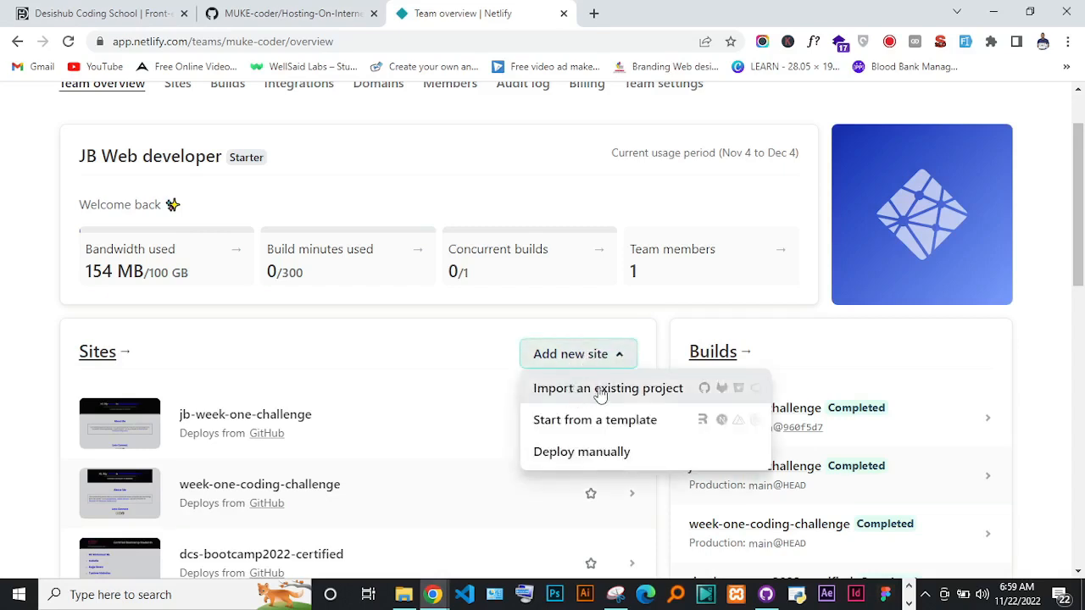
left_click(600, 391)
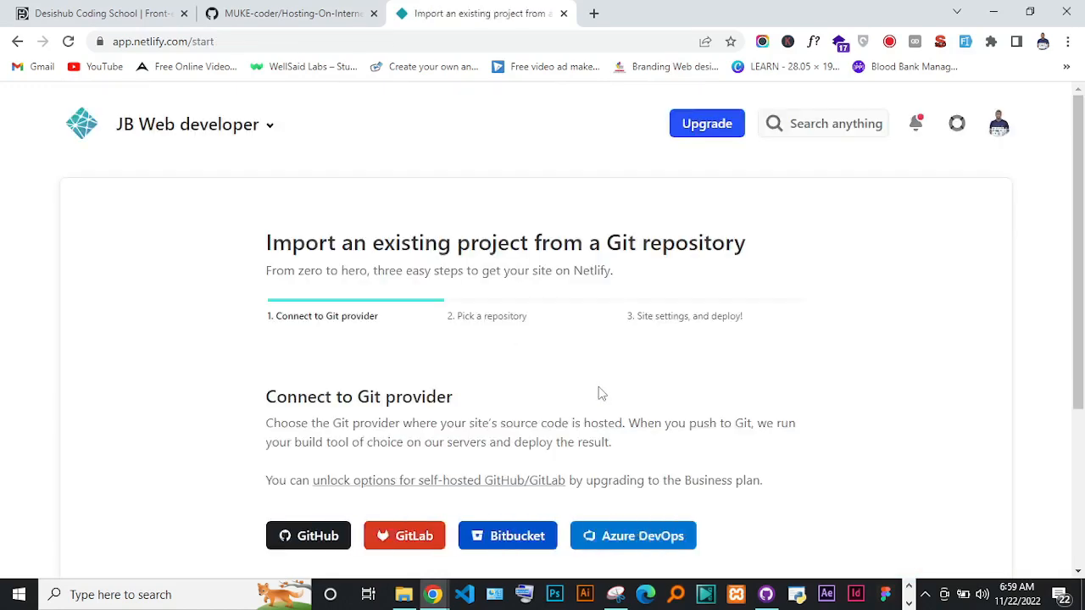
left_click_drag(1081, 152, 1072, 191)
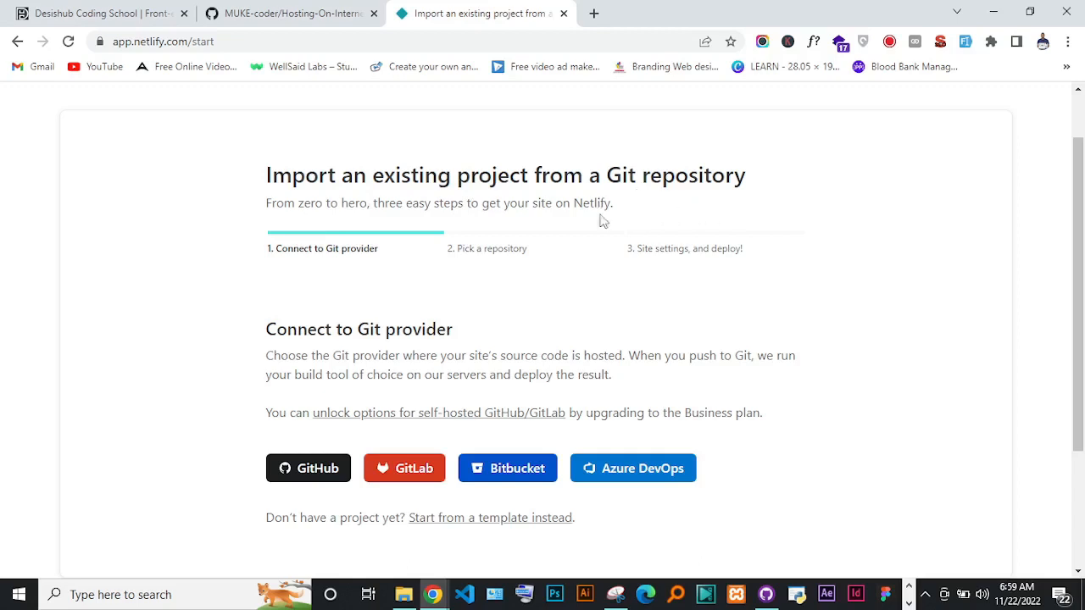
left_click(303, 466)
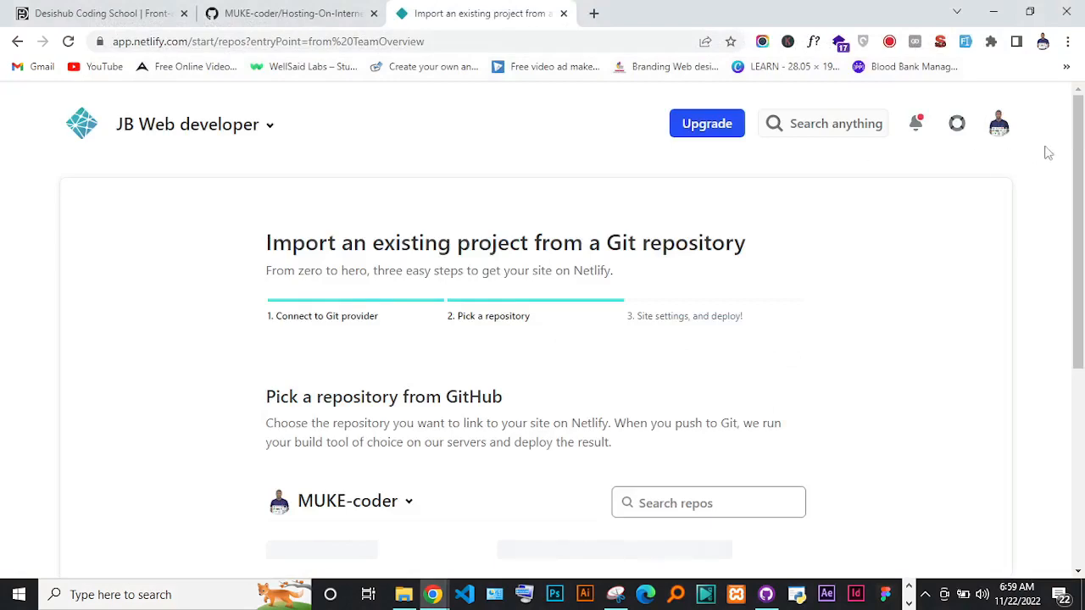
Step: Search the GitHub repositories for "hosting", compare with the repository page on GitHub, and select Hosting-On-Internet for the new site
left_click_drag(1081, 169, 1081, 207)
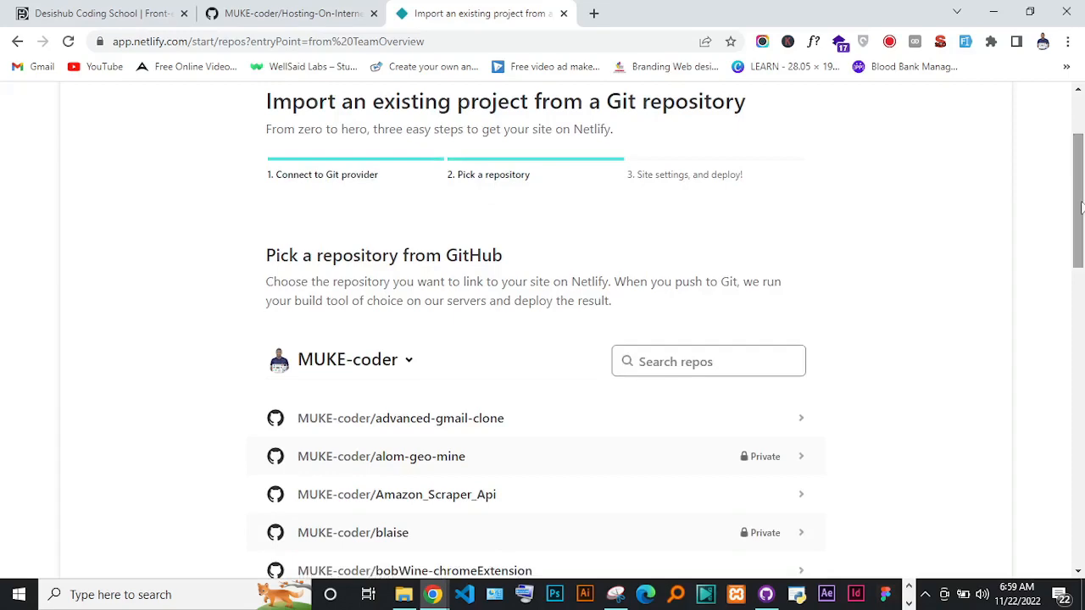
left_click_drag(1081, 268, 1075, 315)
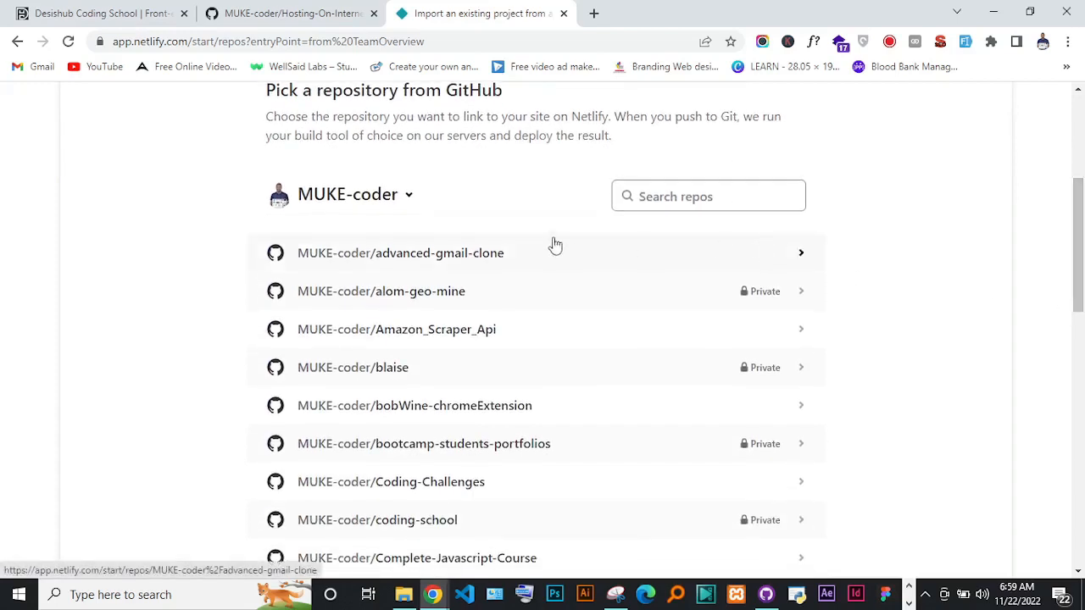
left_click(661, 195)
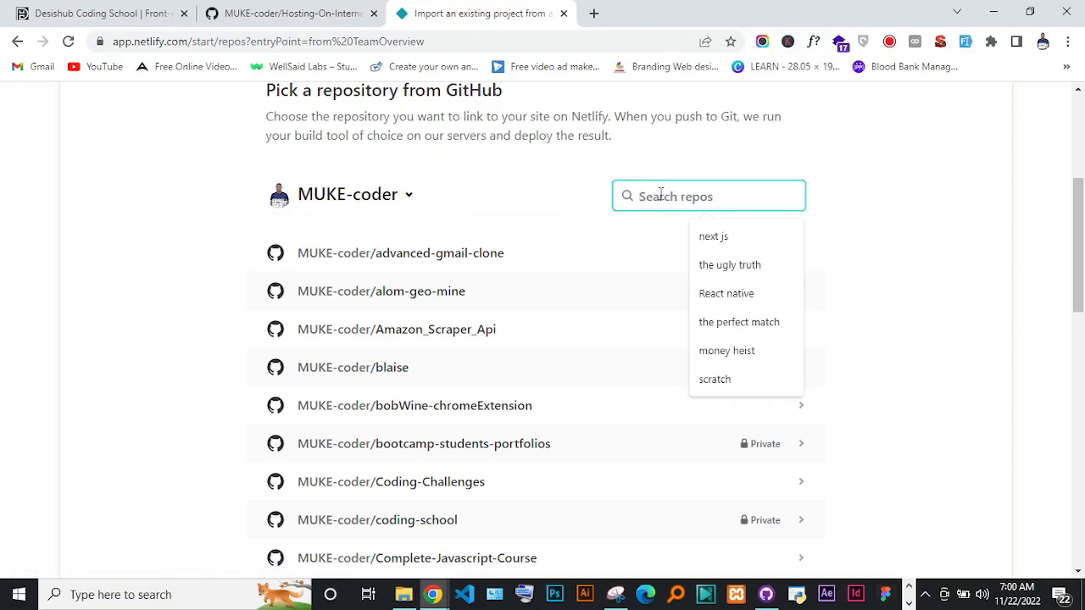
type("hosting")
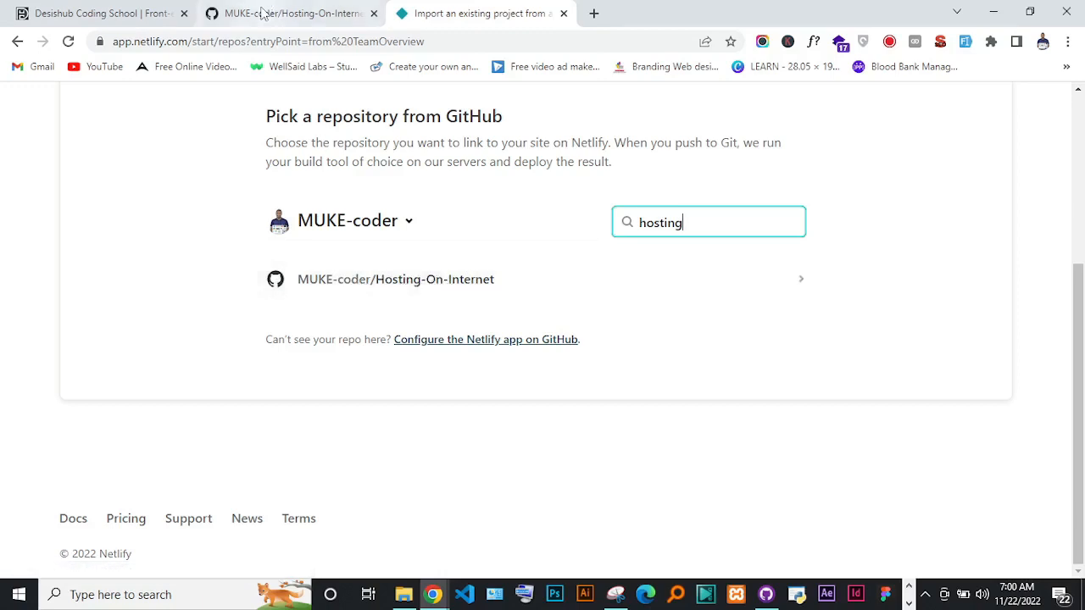
left_click(263, 13)
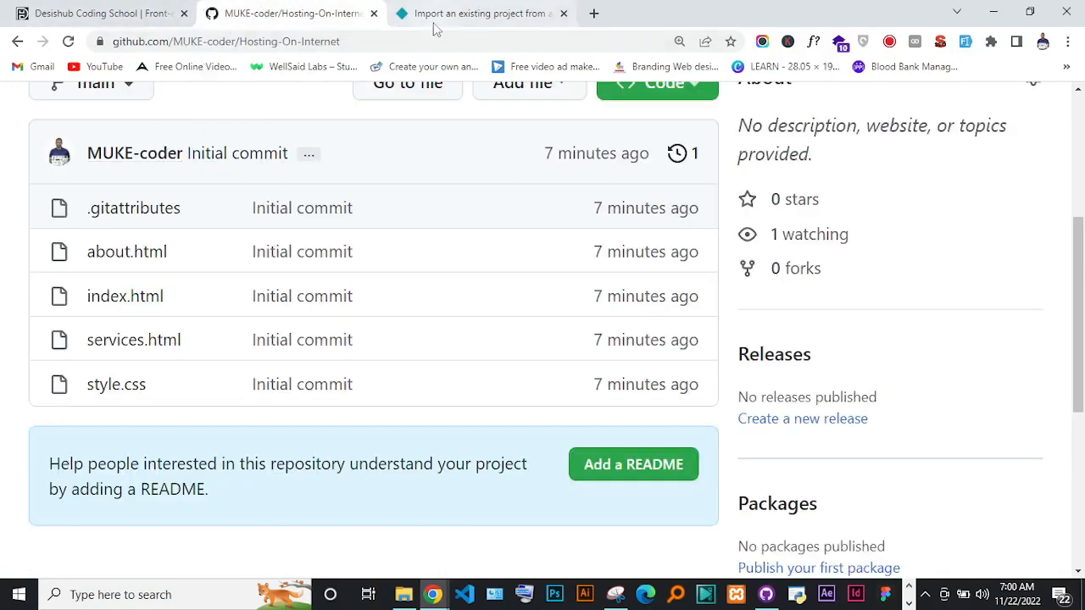
left_click(458, 14)
left_click(376, 279)
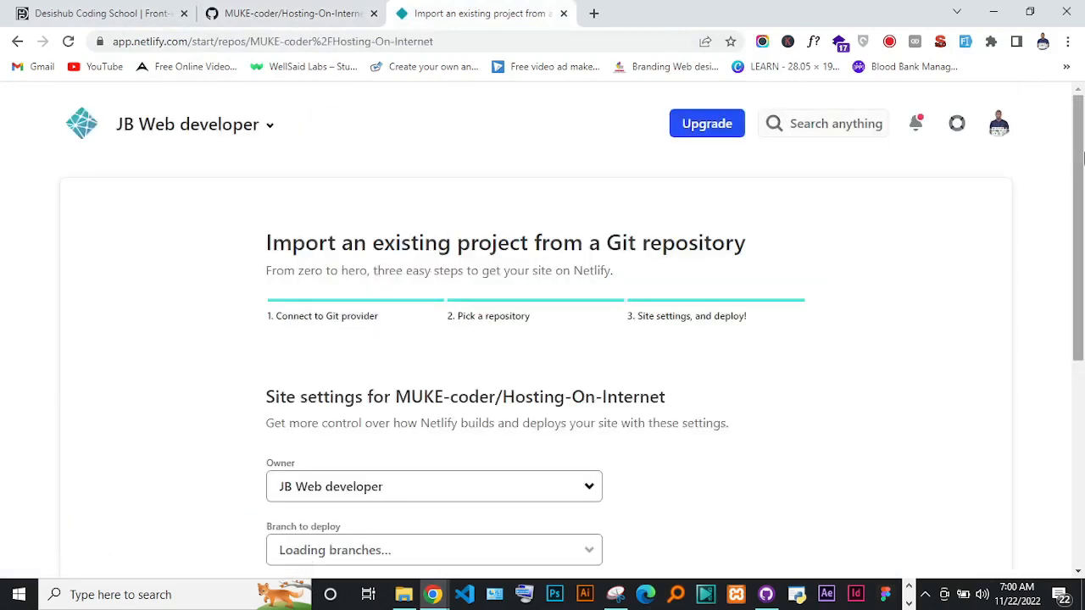
Step: Deploy the site with the basic build settings left blank and review its site overview
left_click_drag(1080, 158, 1077, 359)
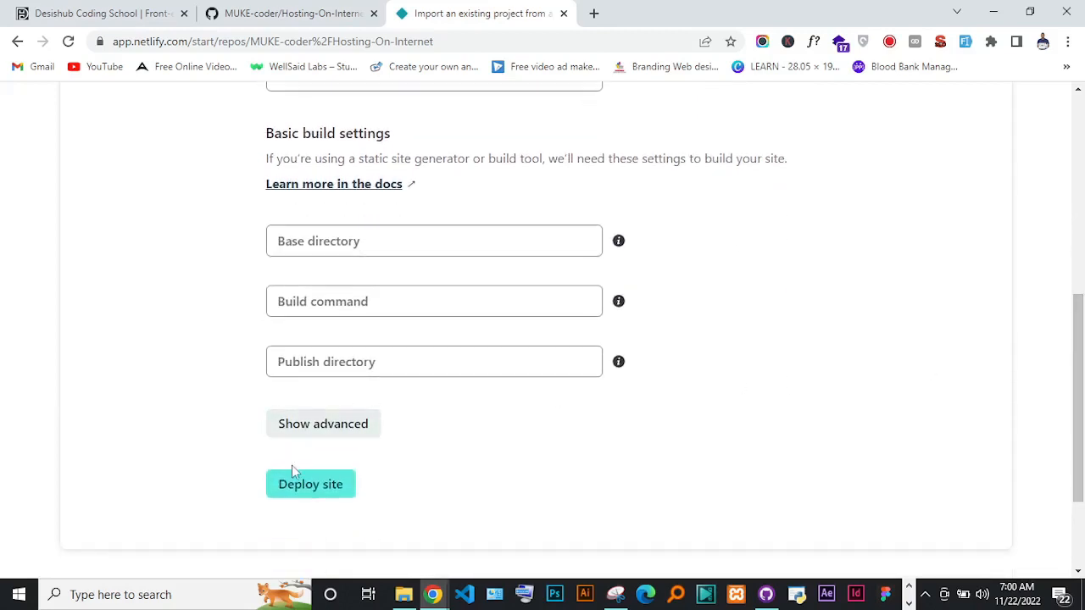
left_click(306, 488)
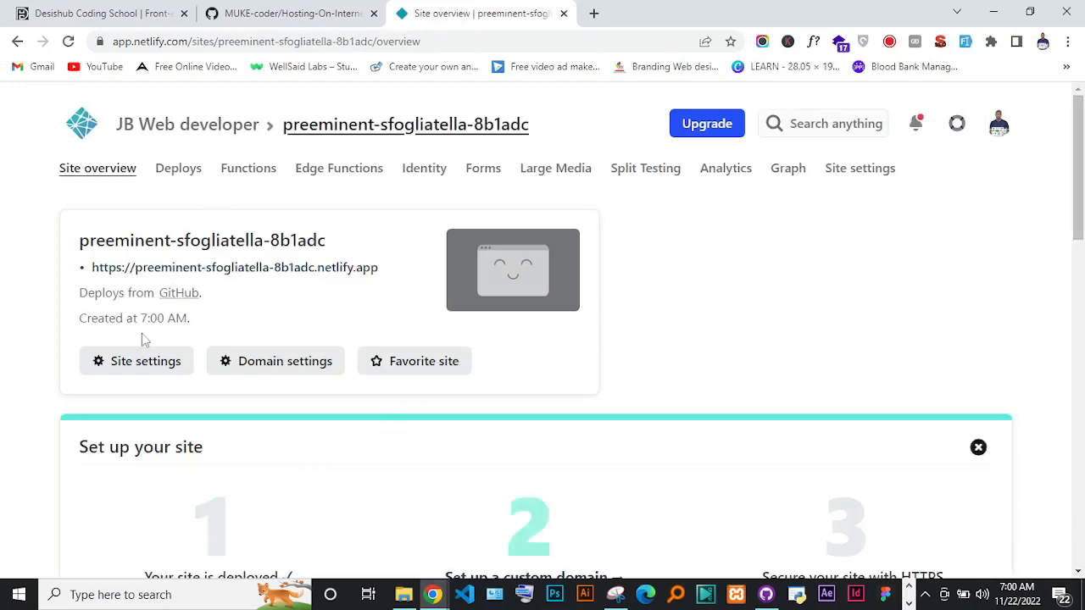
mouse_move(1080, 179)
left_mouse_down()
mouse_move(1082, 295)
mouse_move(1082, 194)
left_mouse_up()
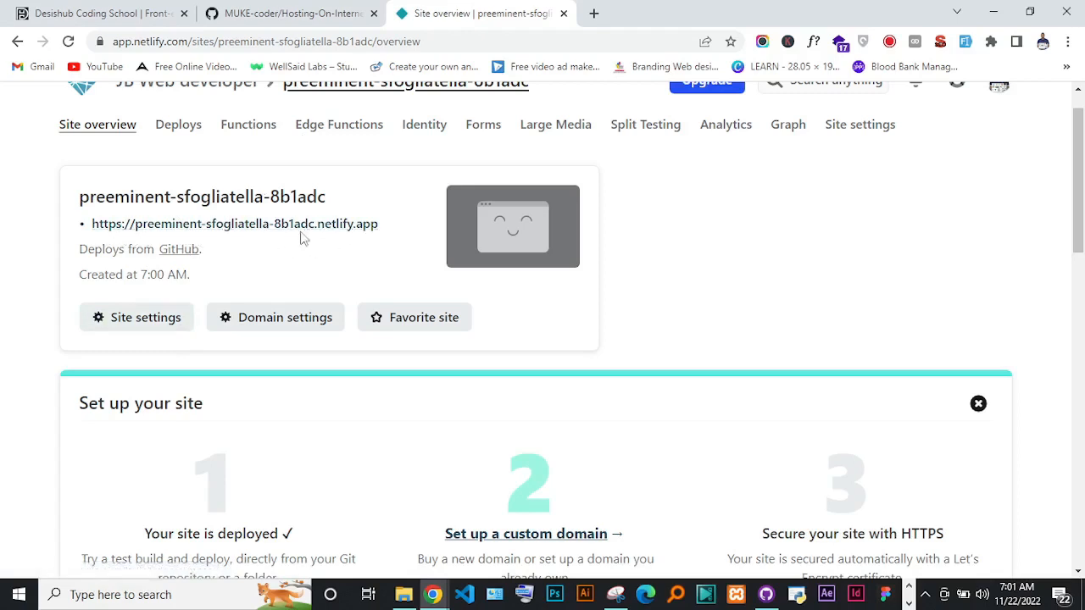
scroll(307, 238, "down", 4)
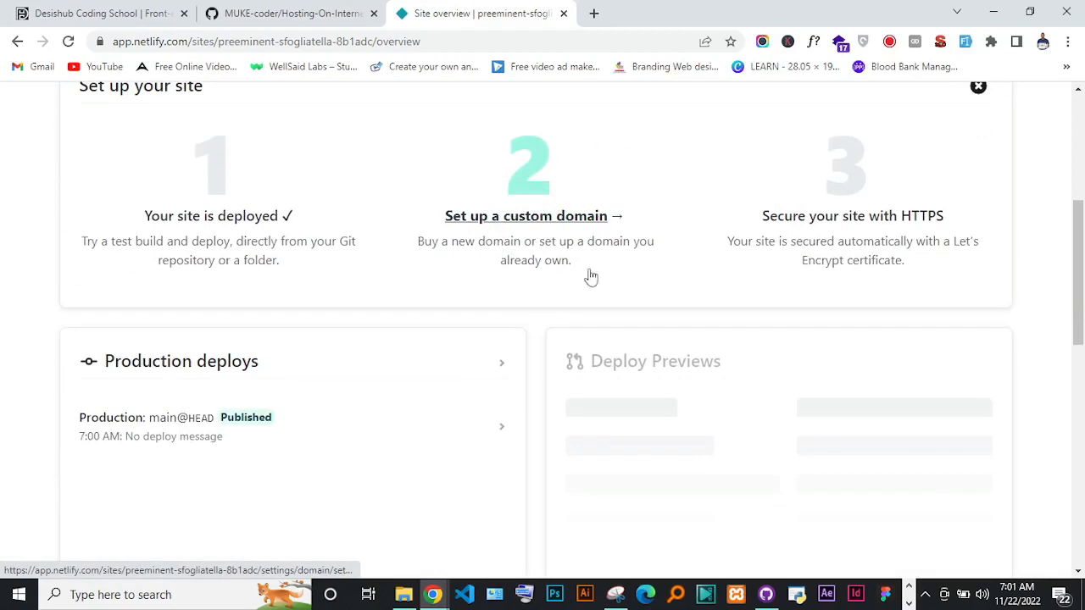
scroll(568, 241, "up", 5)
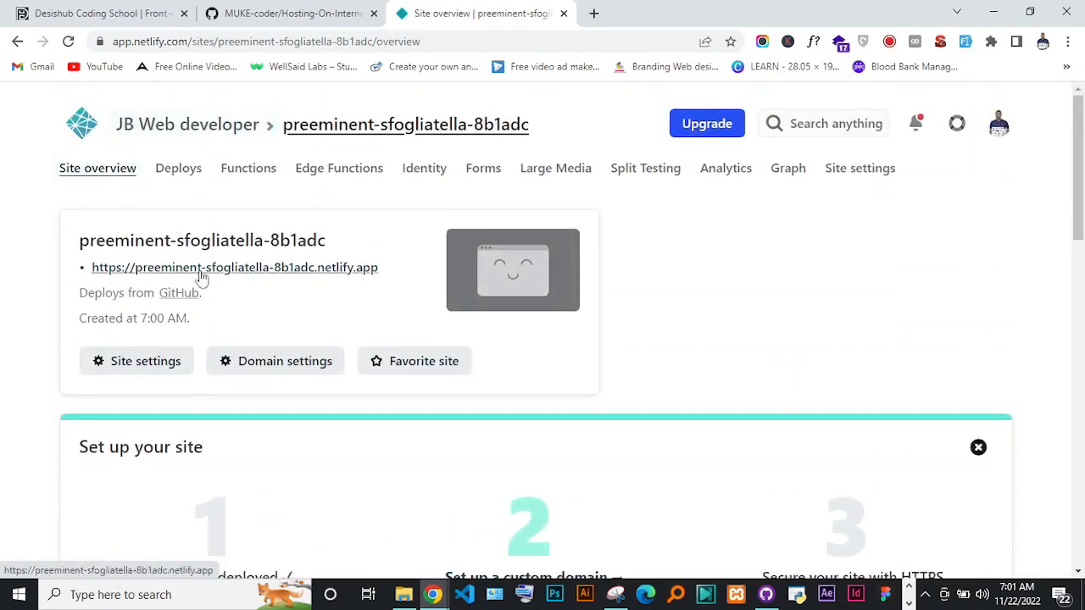
Step: Open the site's domain settings and select the default subdomain's site name for replacement
left_click(298, 363)
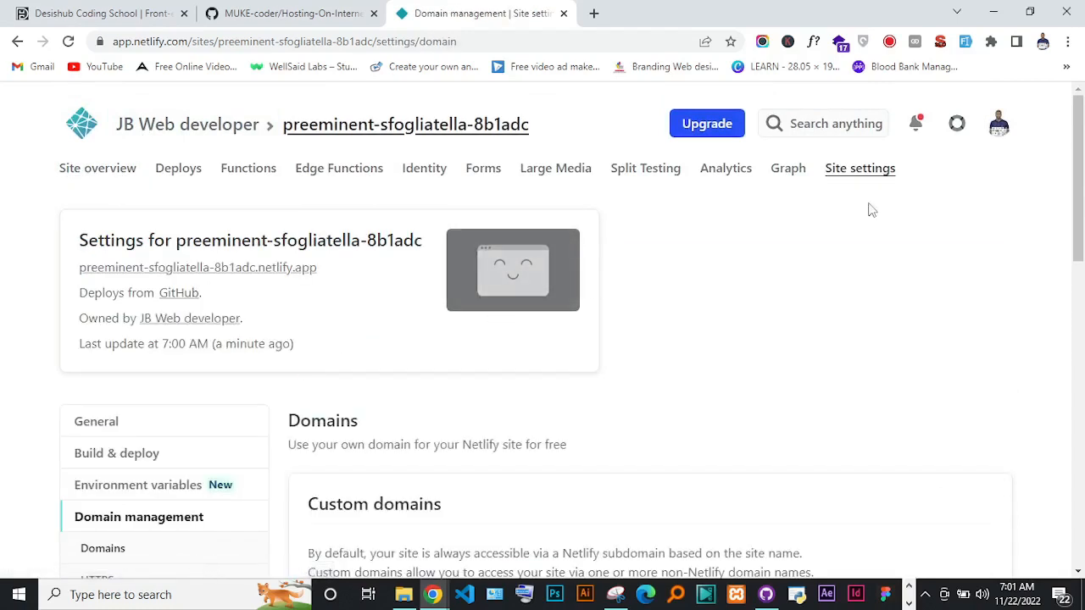
left_click_drag(1083, 211, 1083, 315)
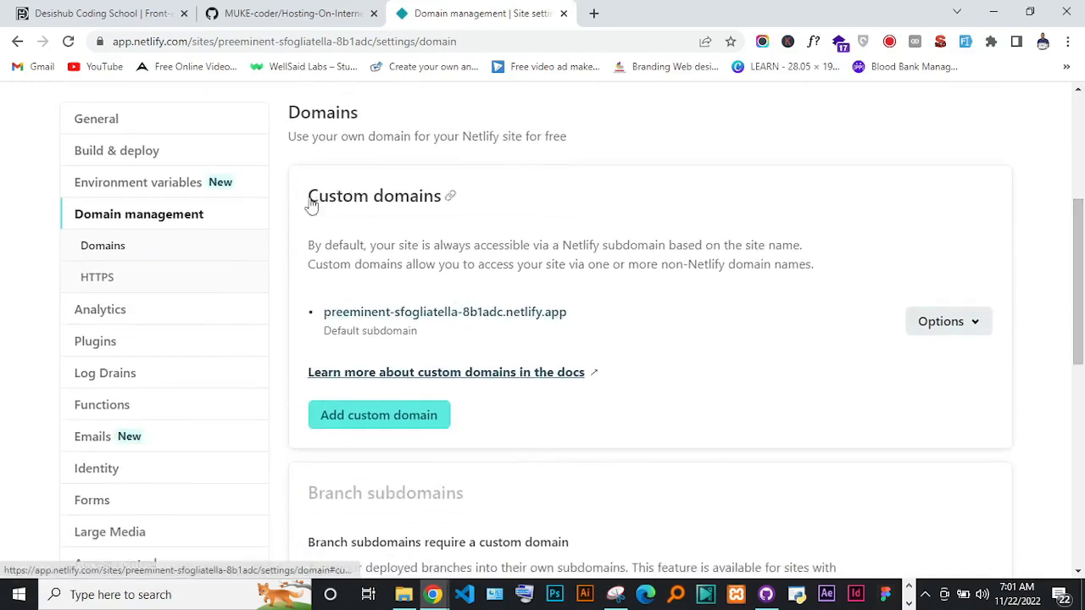
left_click(947, 330)
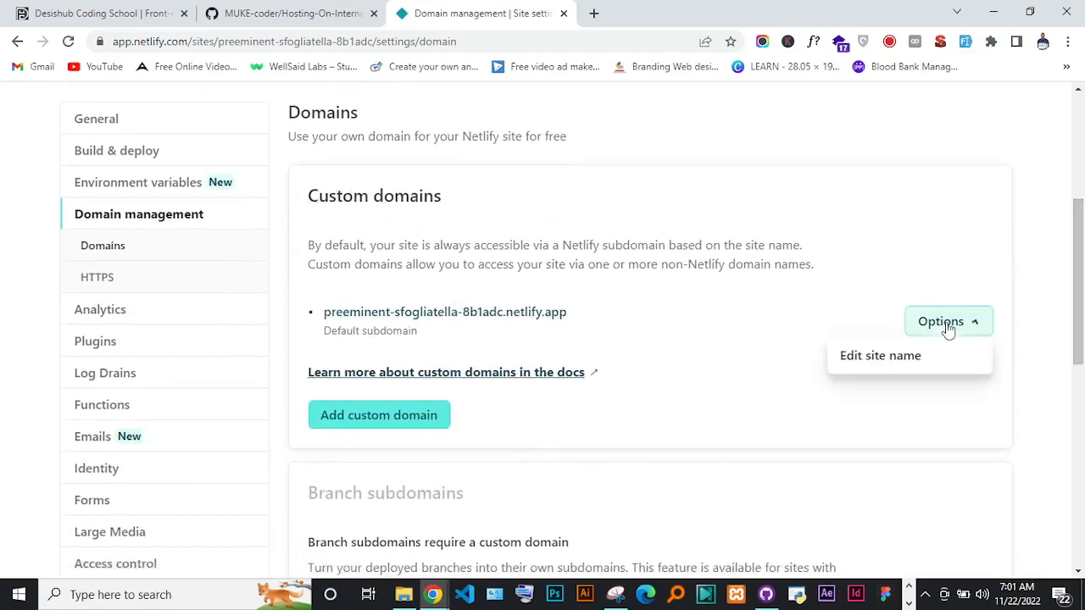
left_click(880, 356)
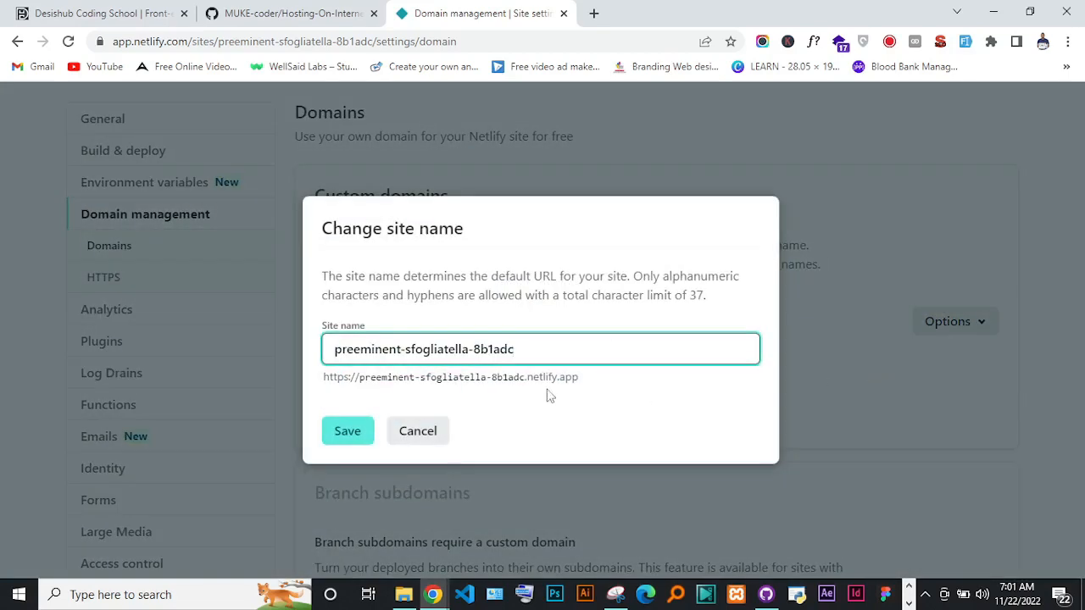
left_click_drag(531, 358, 265, 356)
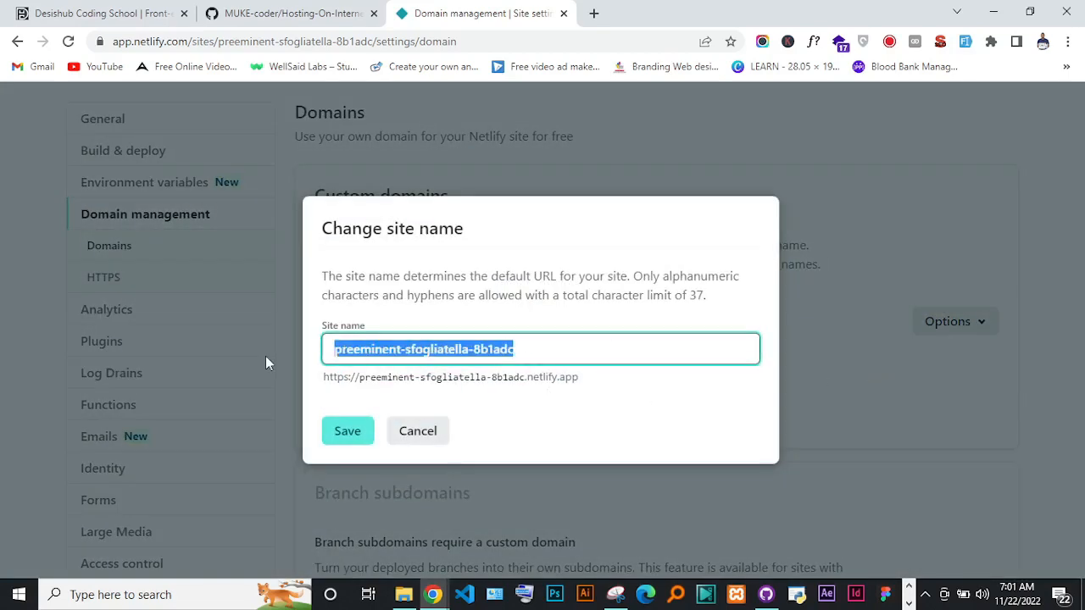
type("tes")
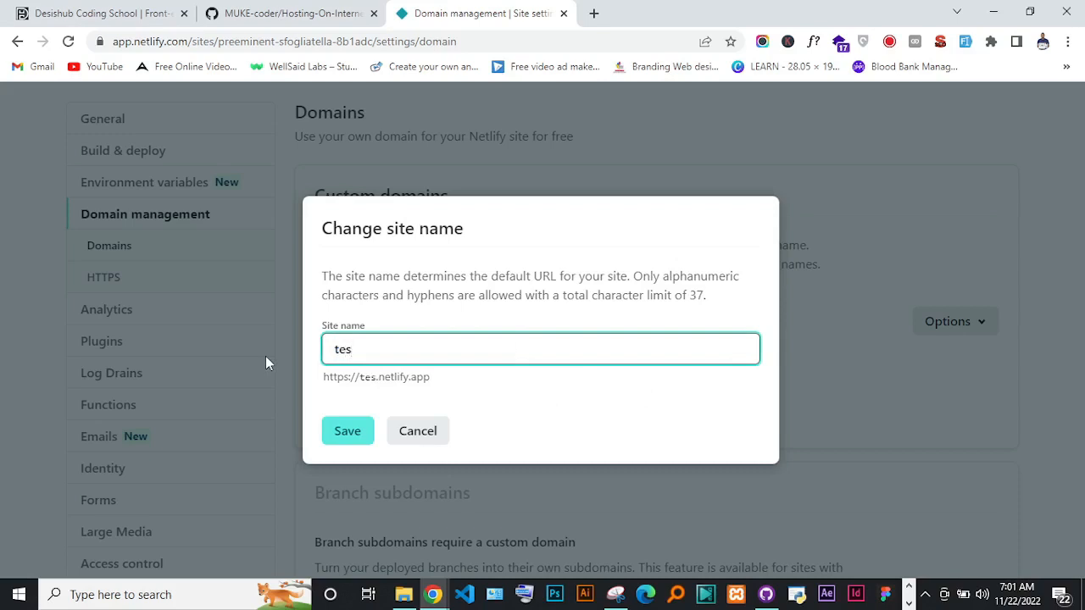
key("BackSpace")
key("BackSpace")
key("BackSpace")
Step: Try to save hosting-on-netlify as the site name
type("hosting")
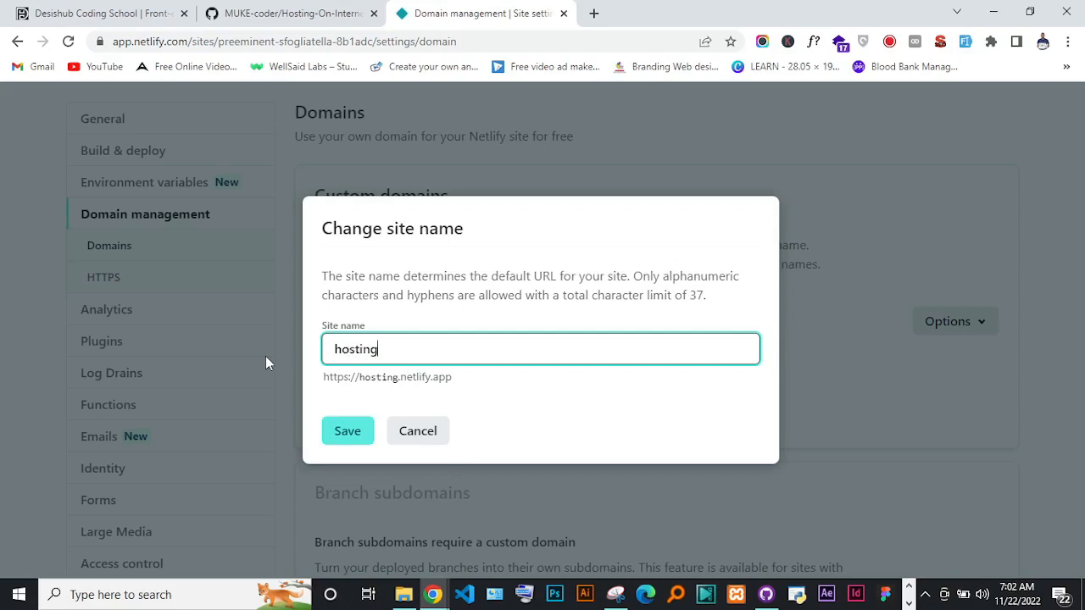
type("-on-netlify")
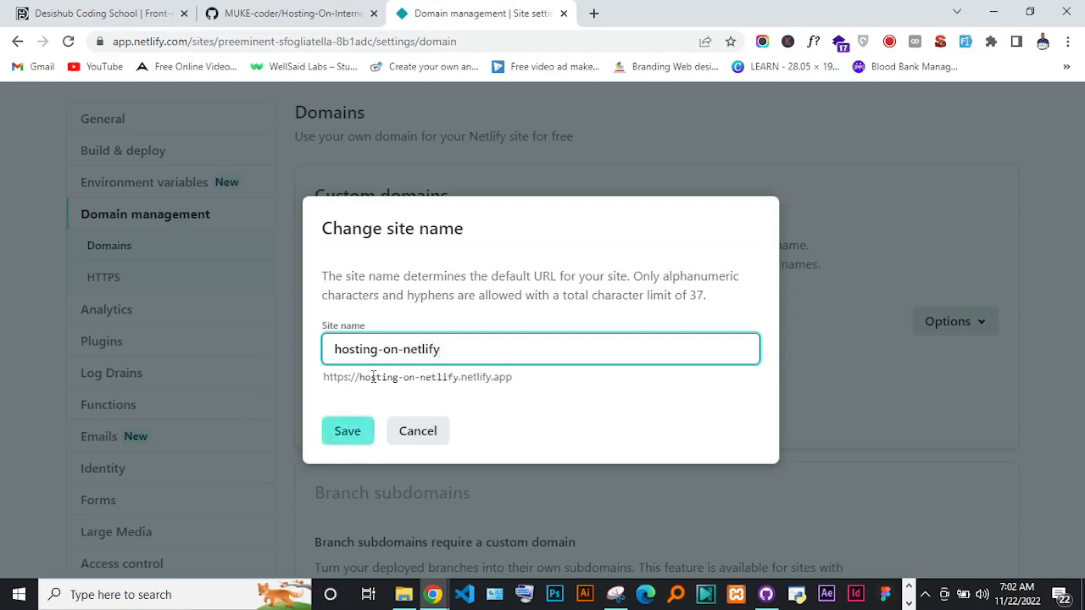
mouse_move(467, 350)
left_mouse_down()
mouse_move(323, 355)
mouse_move(460, 344)
left_mouse_up()
left_click(336, 356)
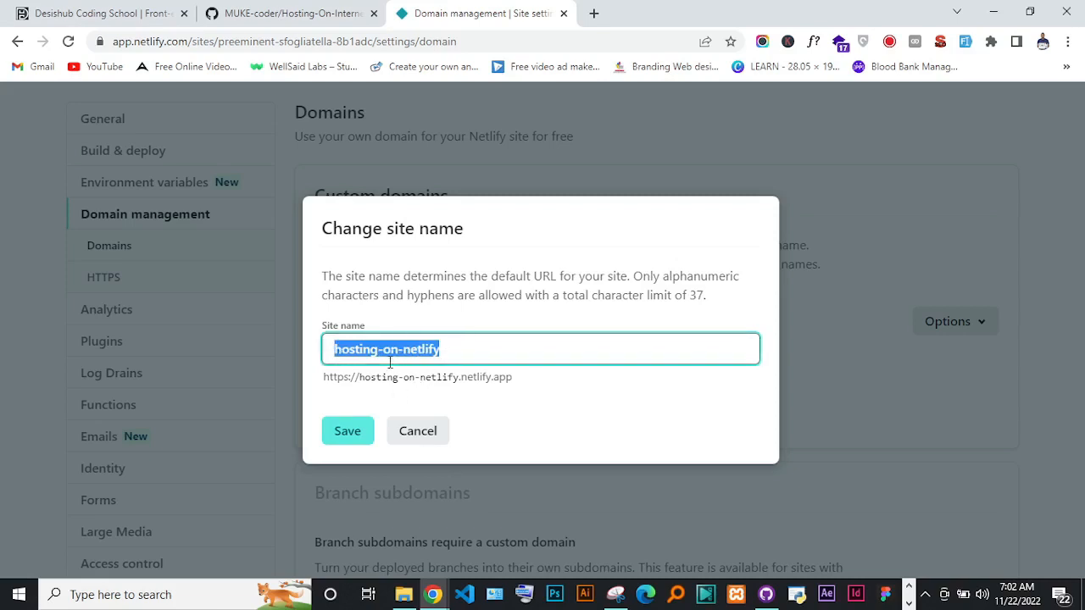
left_click(350, 434)
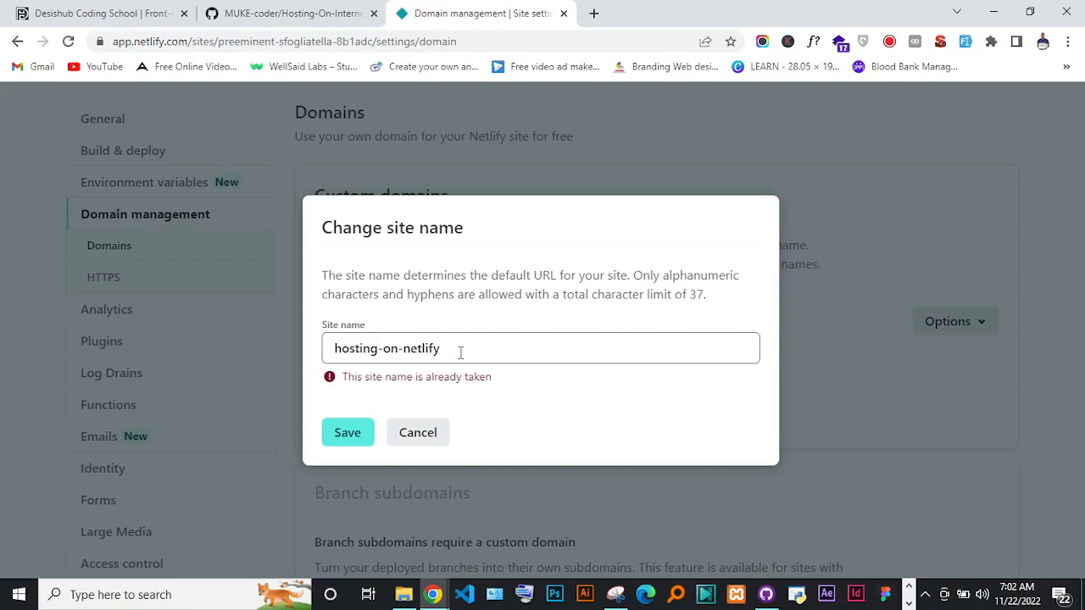
Step: Add the prefix "jb-" to the site name and save it as jb-hosting-on-netlify
left_click_drag(461, 351, 312, 356)
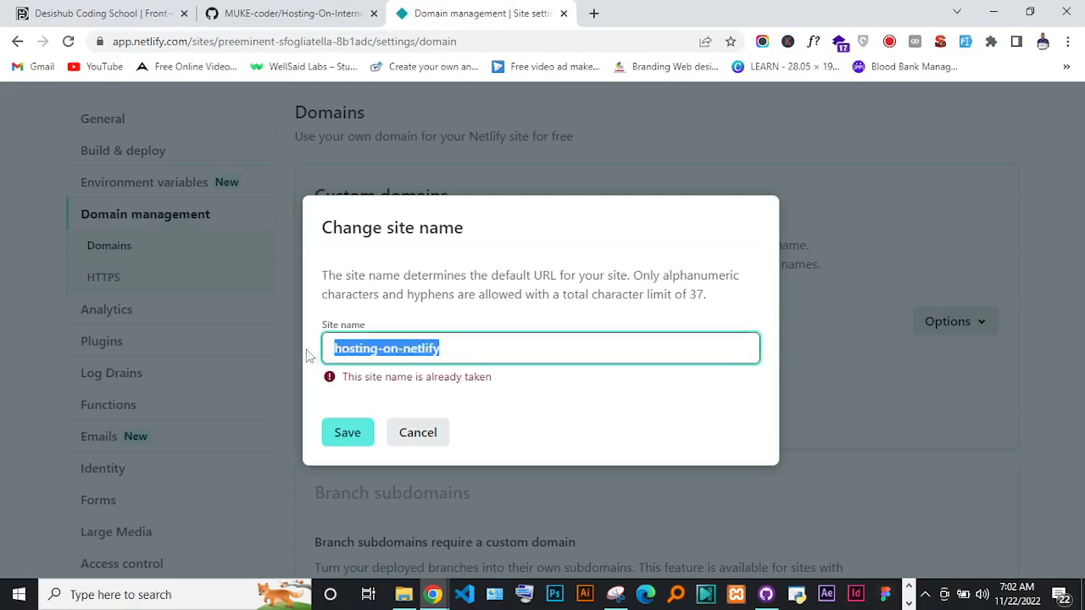
left_click(374, 356)
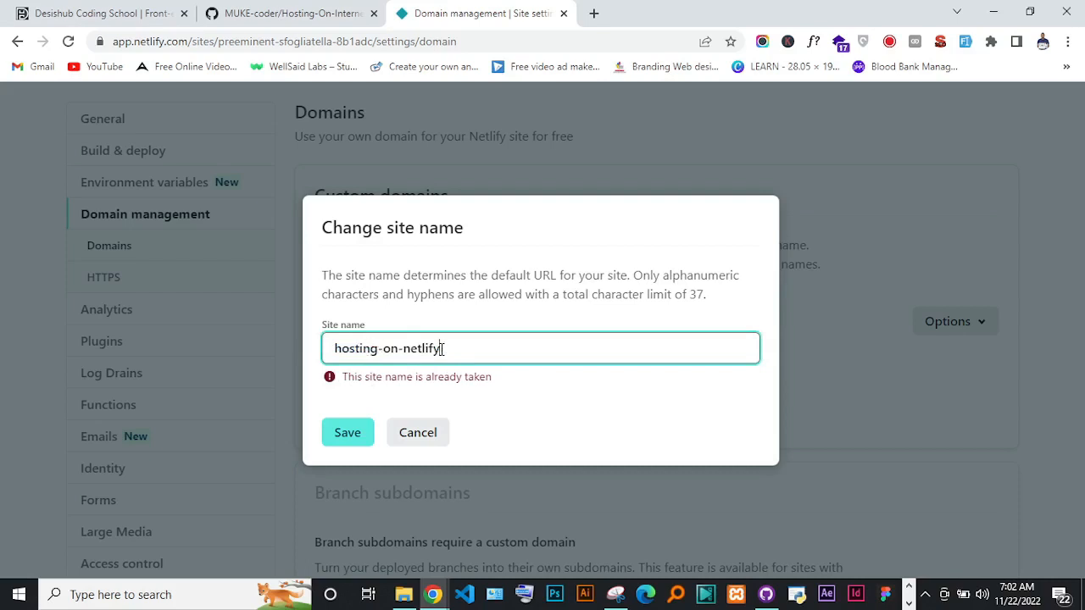
left_click(334, 348)
type("jb")
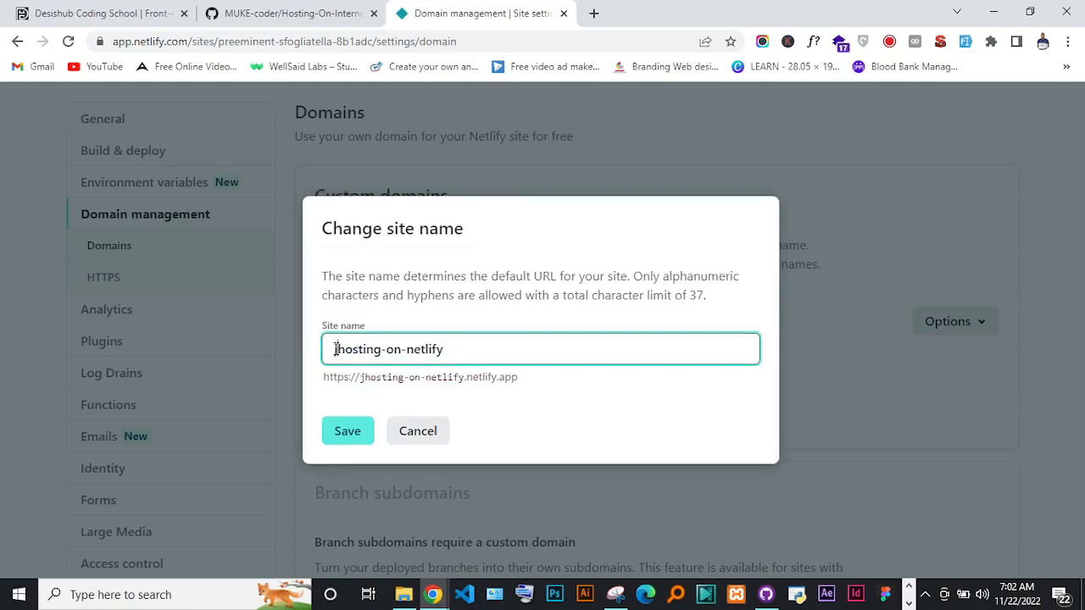
type("-")
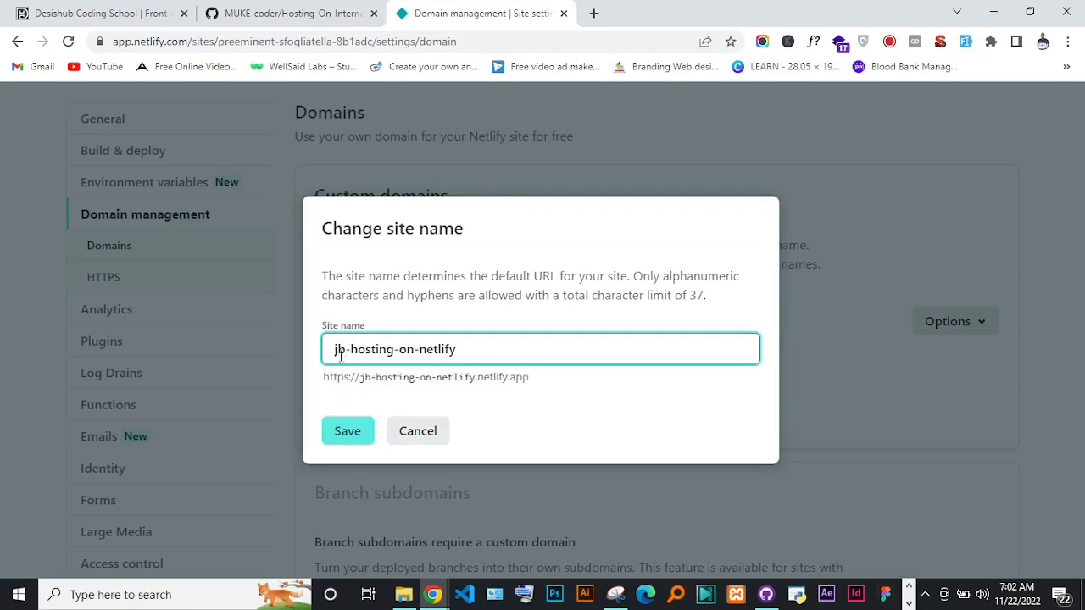
left_click(351, 431)
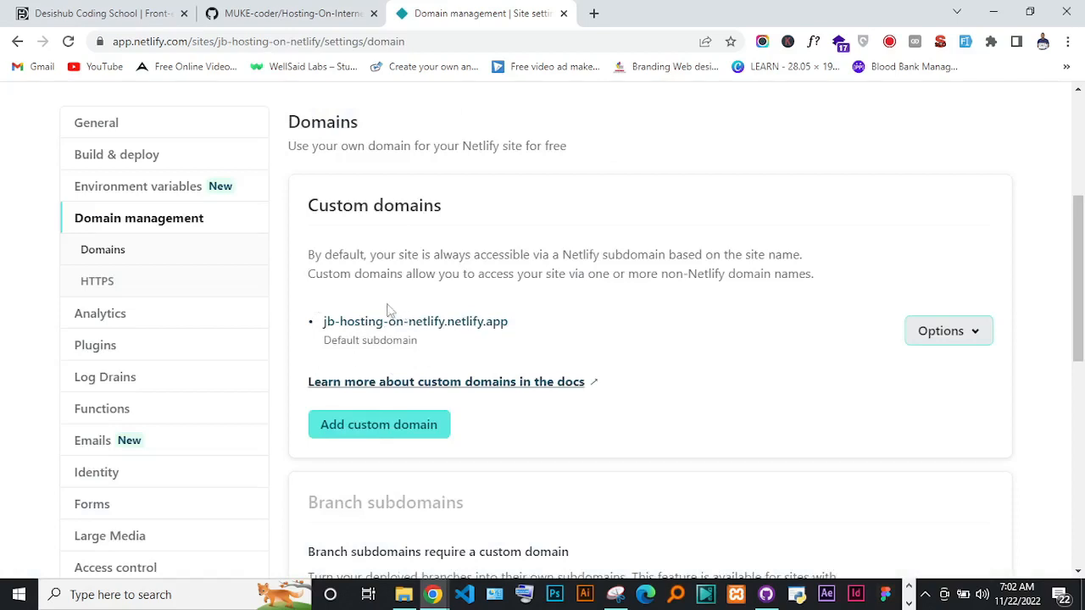
Step: Open the live site at jb-hosting-on-netlify.netlify.app and highlight its web address
left_click(449, 325)
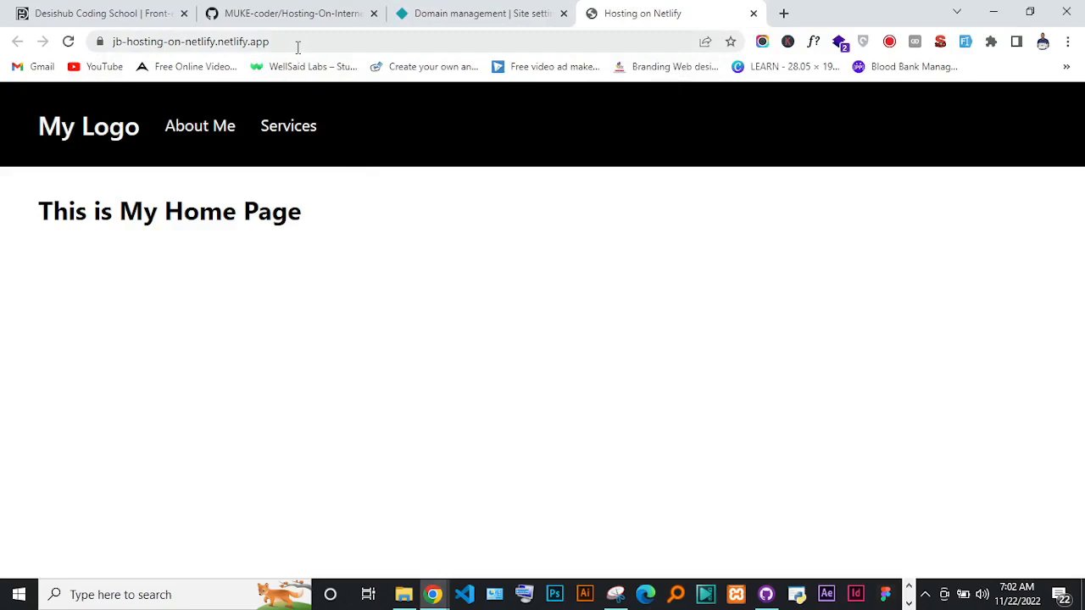
left_click_drag(299, 37, 99, 43)
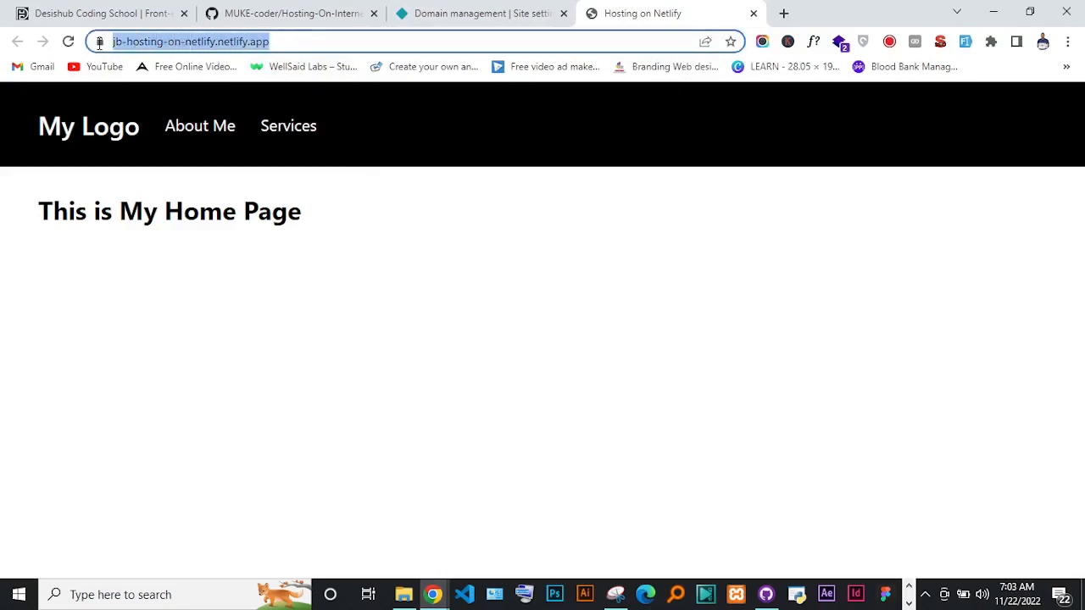
Step: Browse the live site's About Me, Services and home pages through its navigation links
left_click(499, 15)
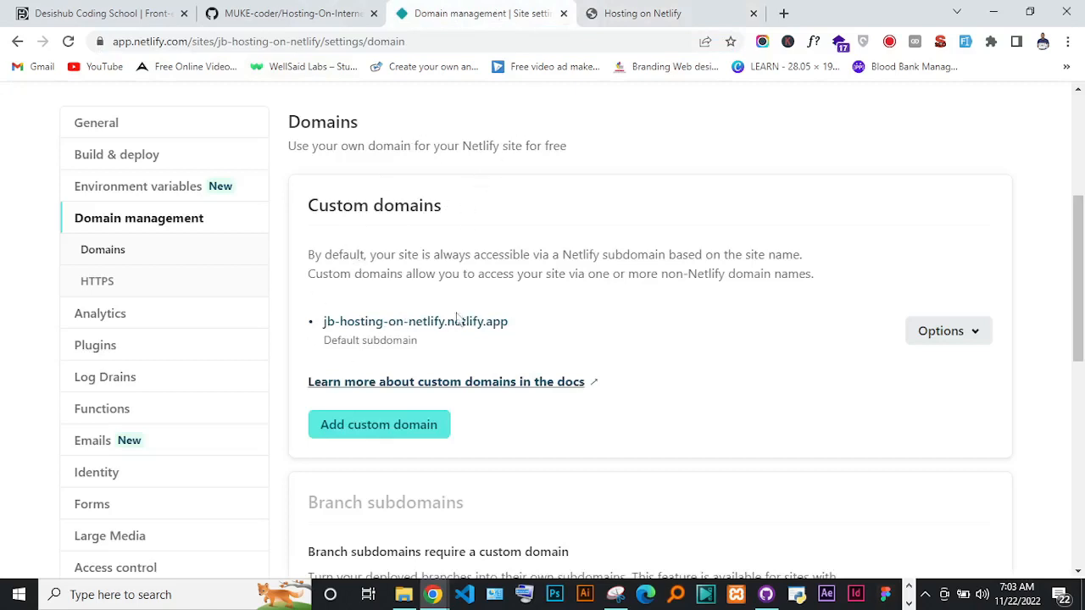
left_click(645, 13)
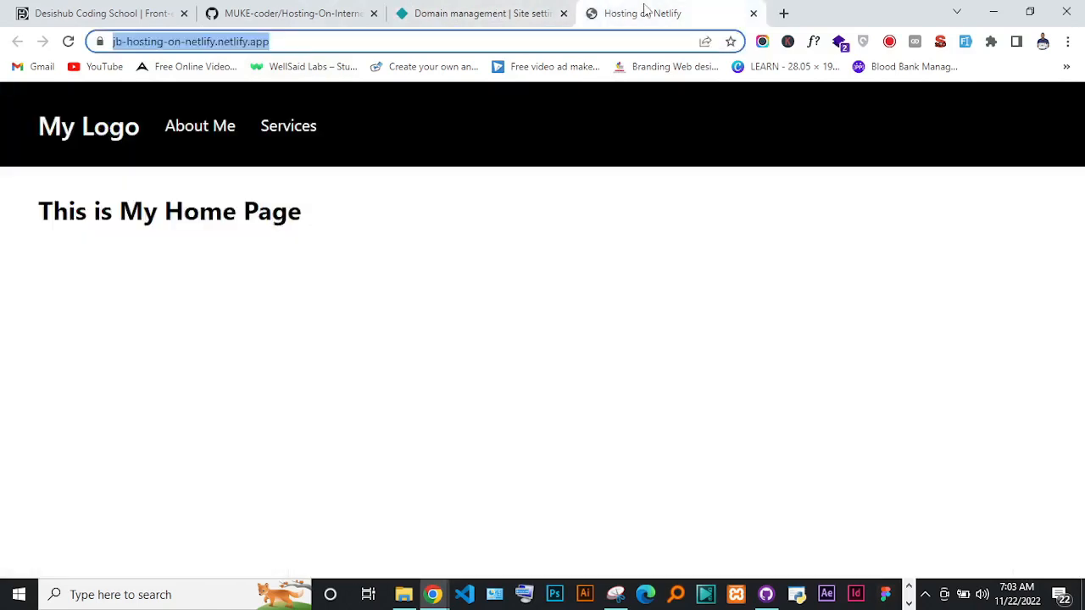
left_click(197, 143)
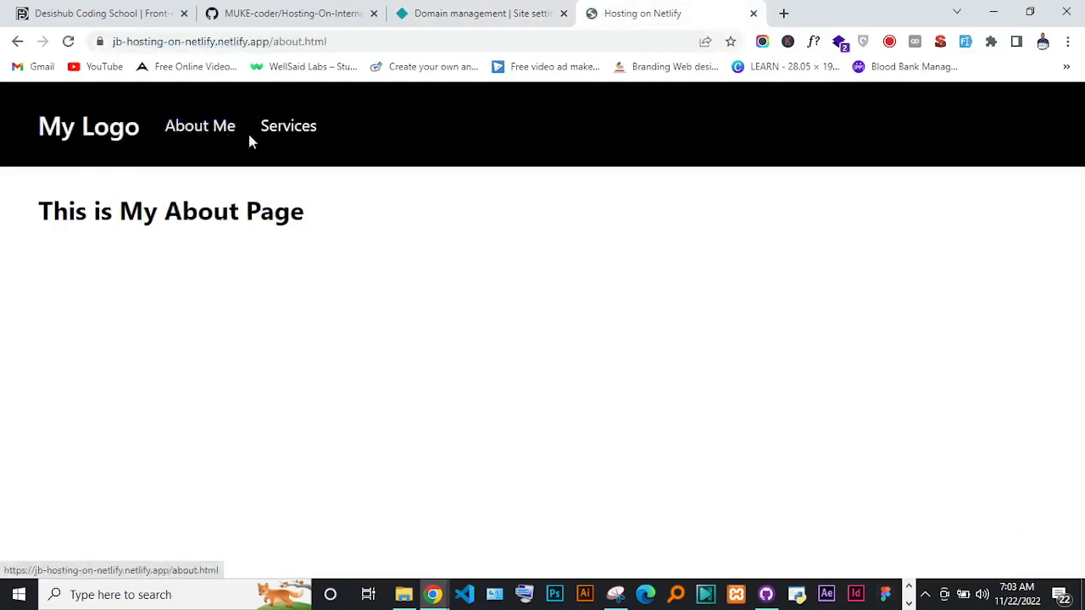
left_click(292, 136)
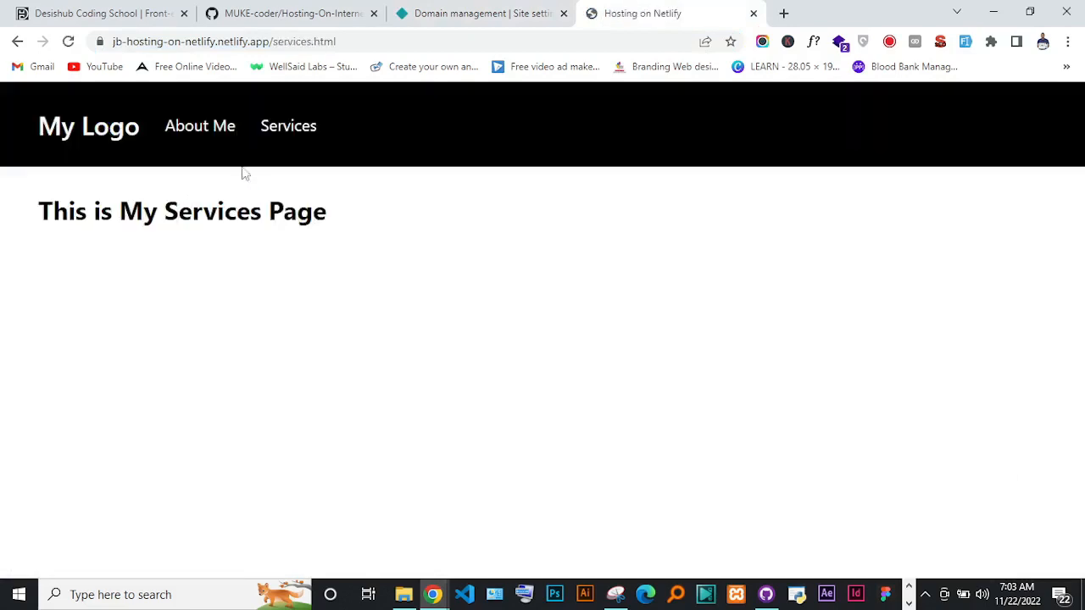
left_click(203, 138)
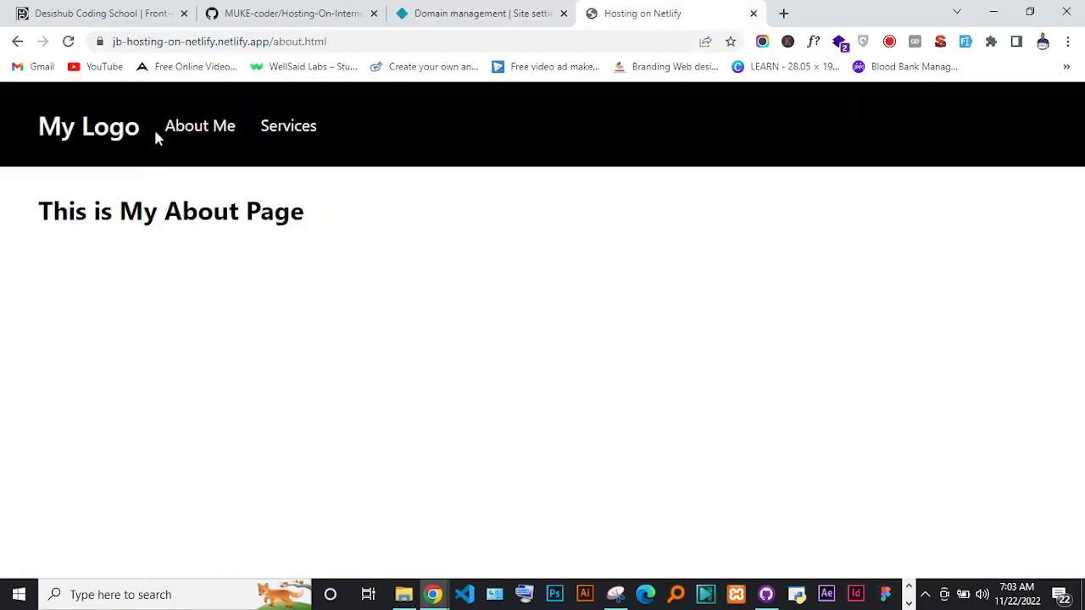
left_click(111, 137)
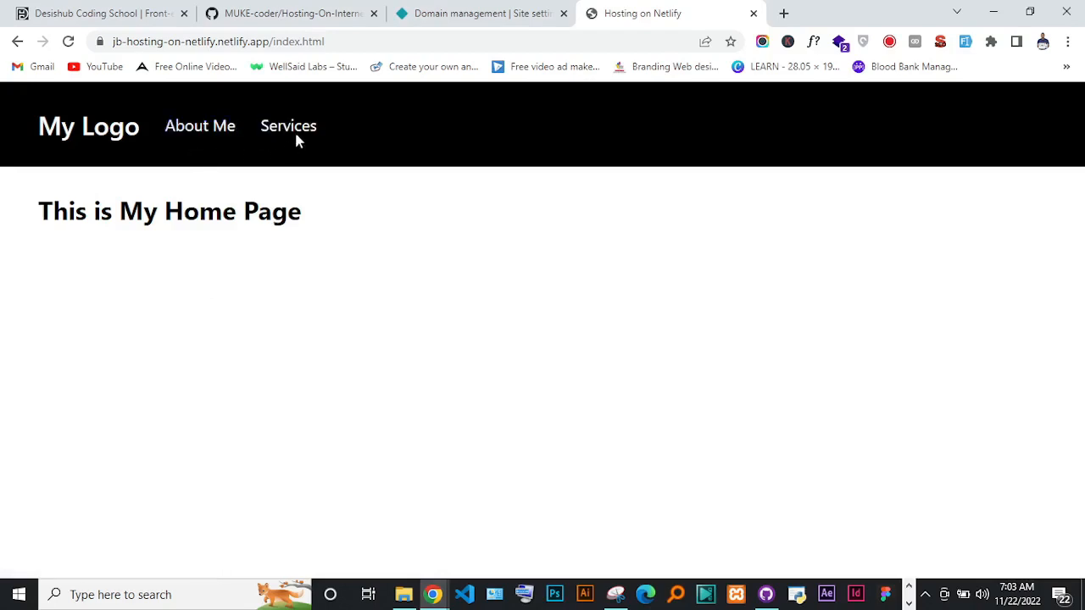
Step: Open the Hosting On Internet folder from File Explorer in Visual Studio Code, maximize the editor and overwrite the conflicting about.html
left_click(996, 11)
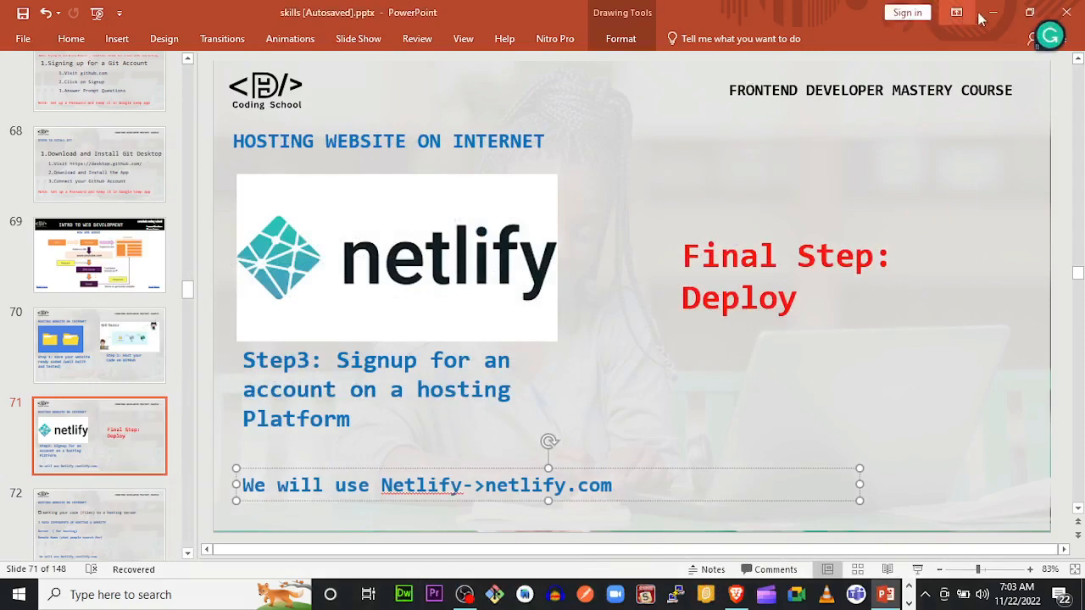
left_click(994, 12)
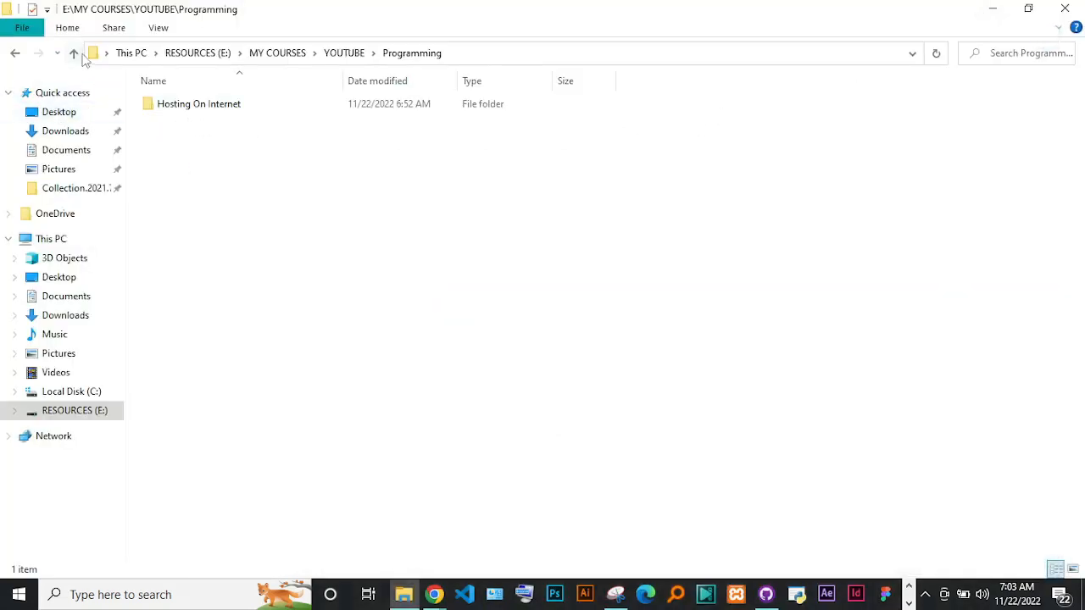
left_click(211, 109)
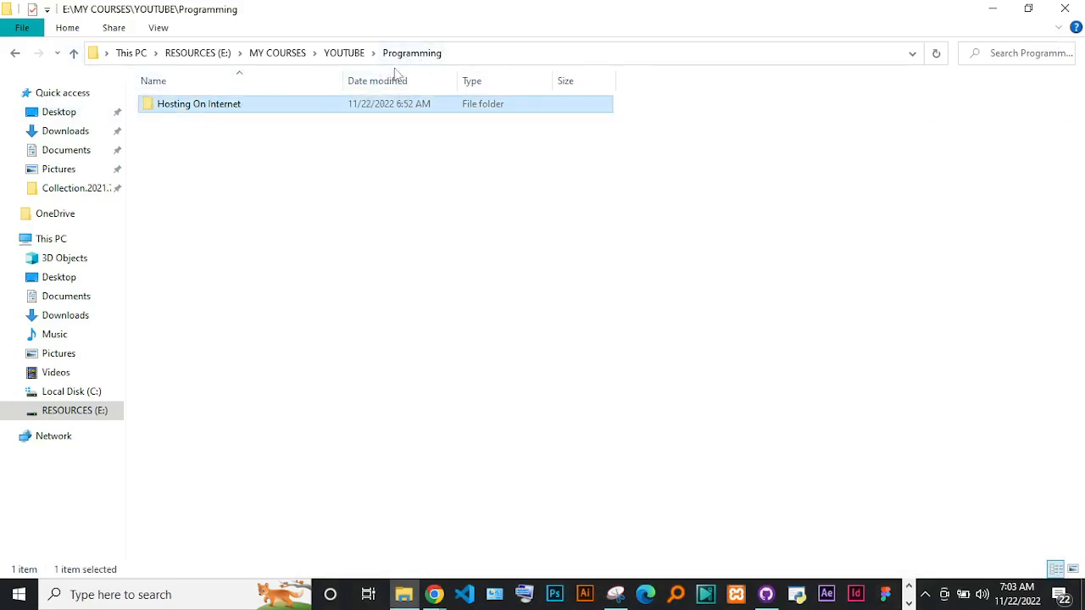
right_click(225, 110)
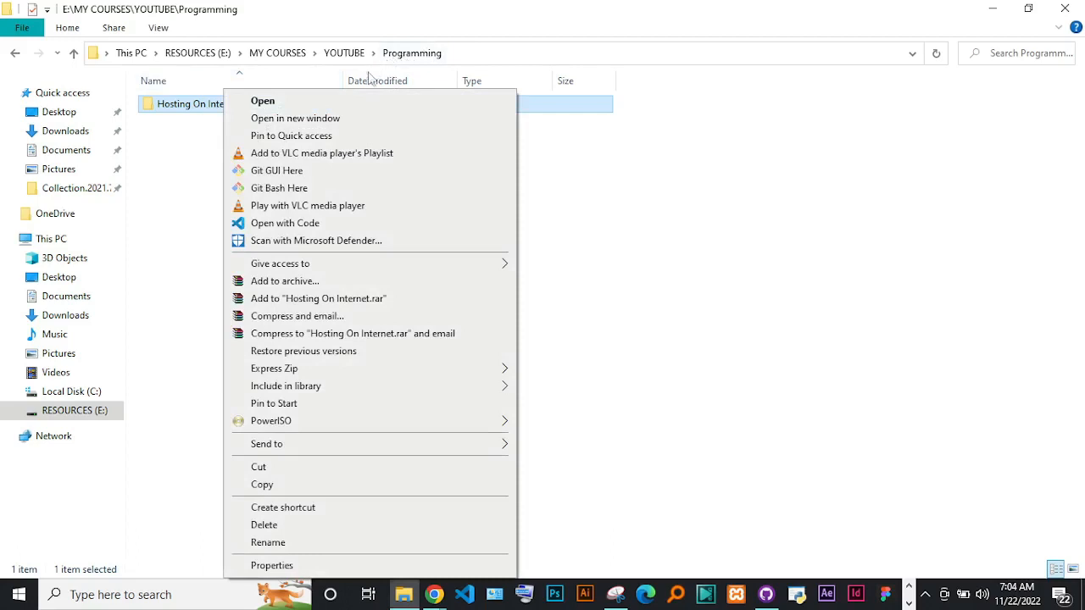
left_click(286, 225)
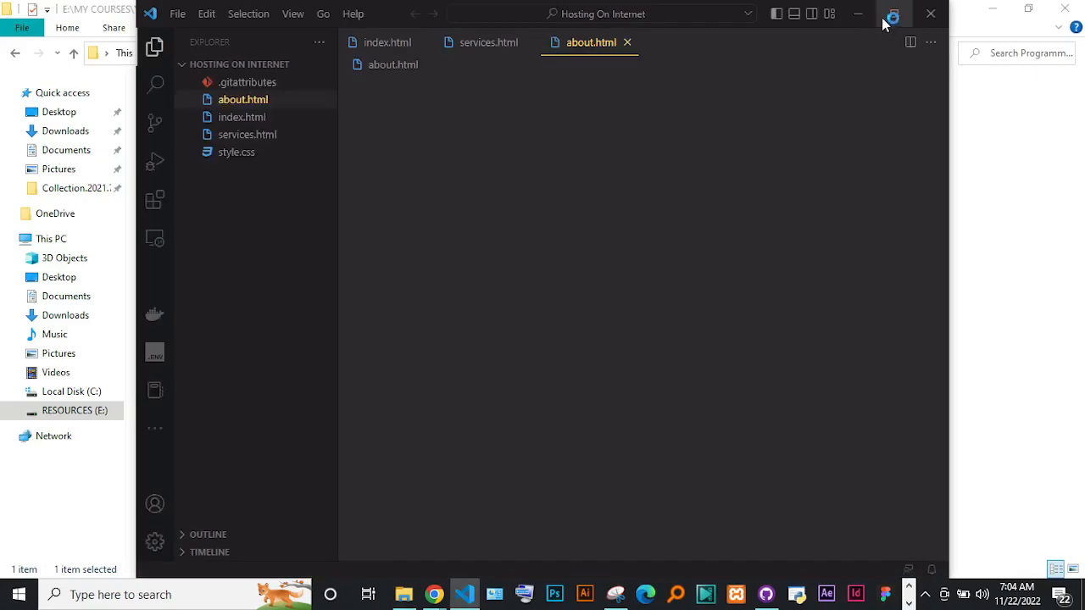
left_click(890, 15)
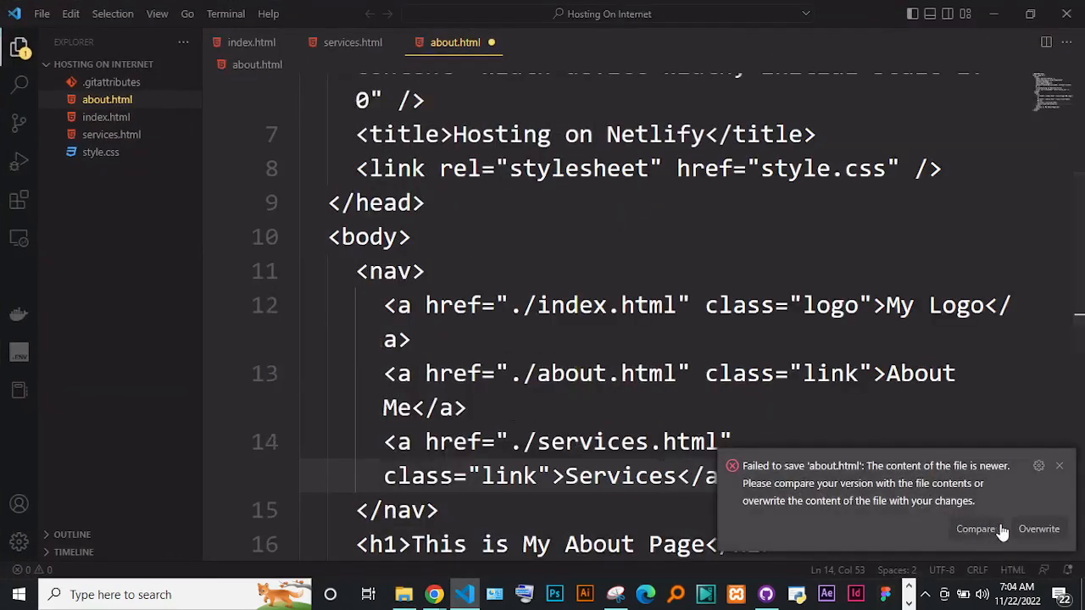
left_click(1030, 528)
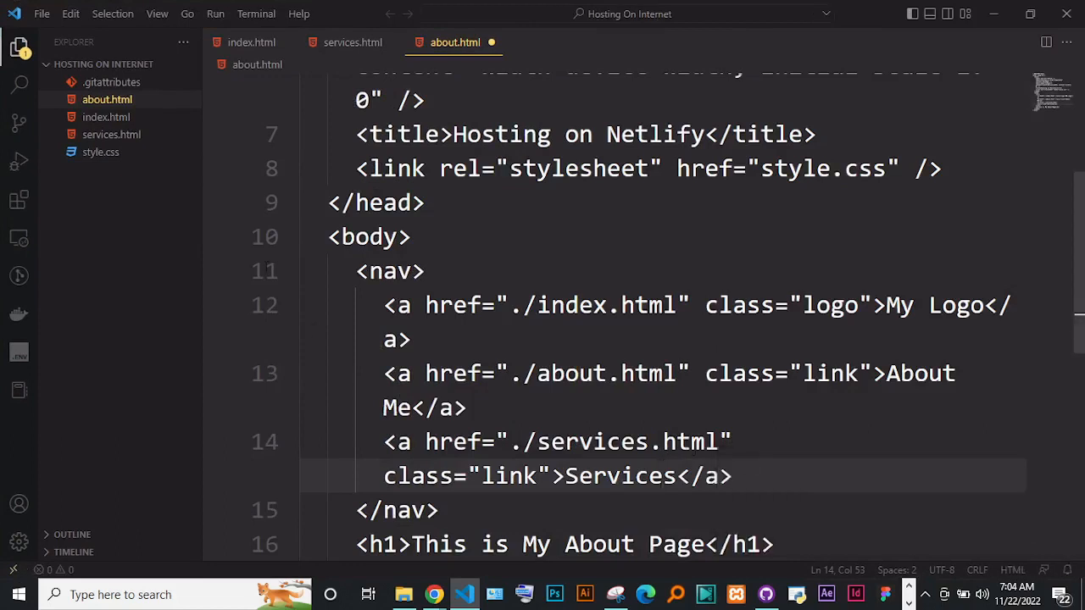
Step: Open index.html and add a paragraph reading "This is me Updating the website" below the h1 heading
left_click(108, 136)
left_click(103, 124)
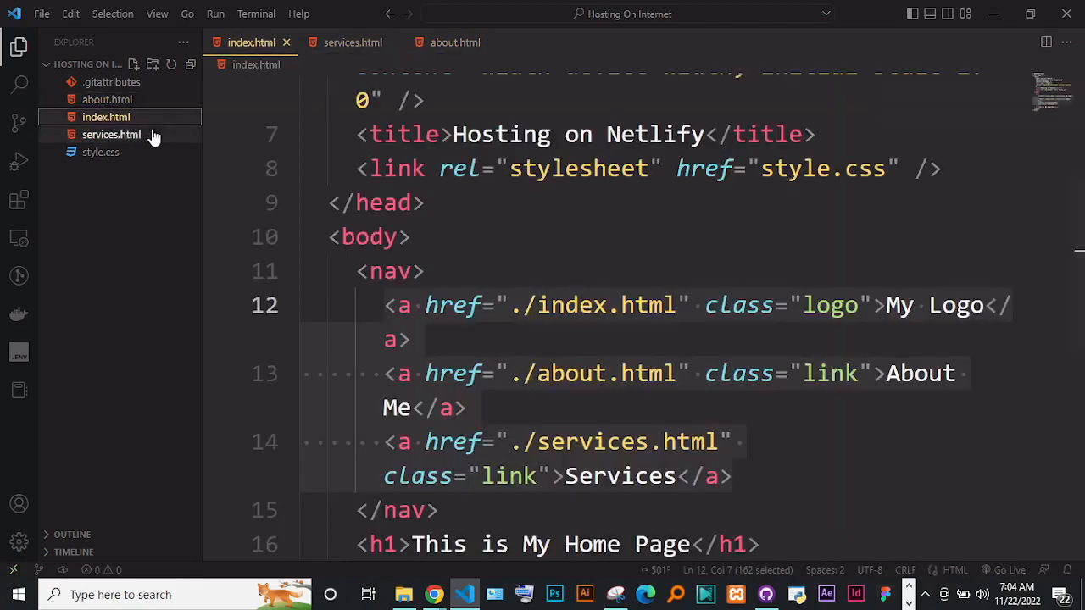
left_click(440, 347)
key("Down")
key("Down")
key("Down")
key("Down")
key("Down")
key("Down")
key("Down")
key("Down")
key("Down")
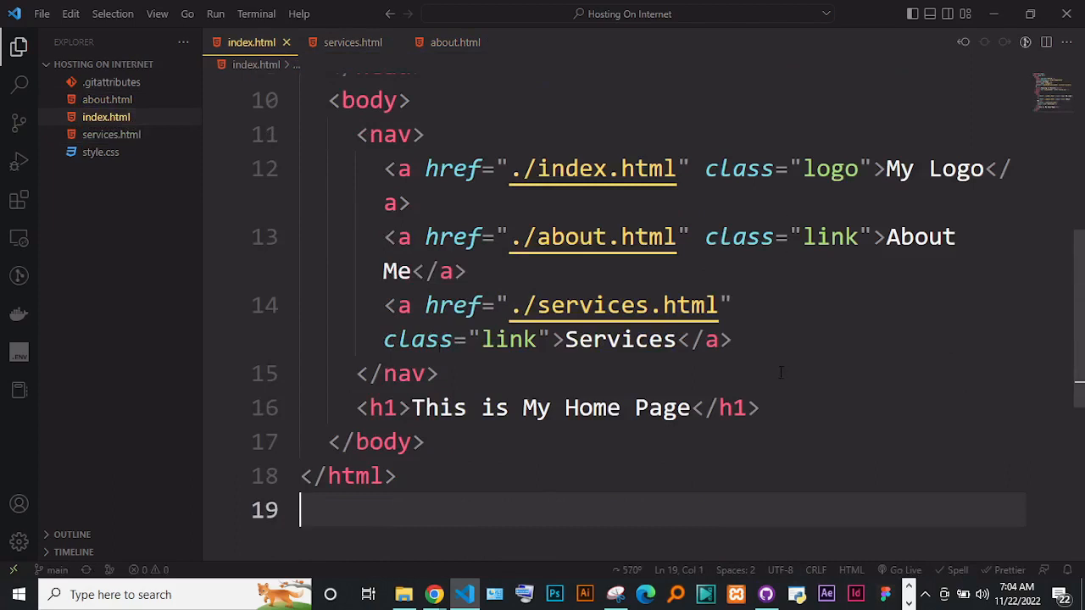
key("Up")
key("Up")
key("End")
key("Up")
key("Return")
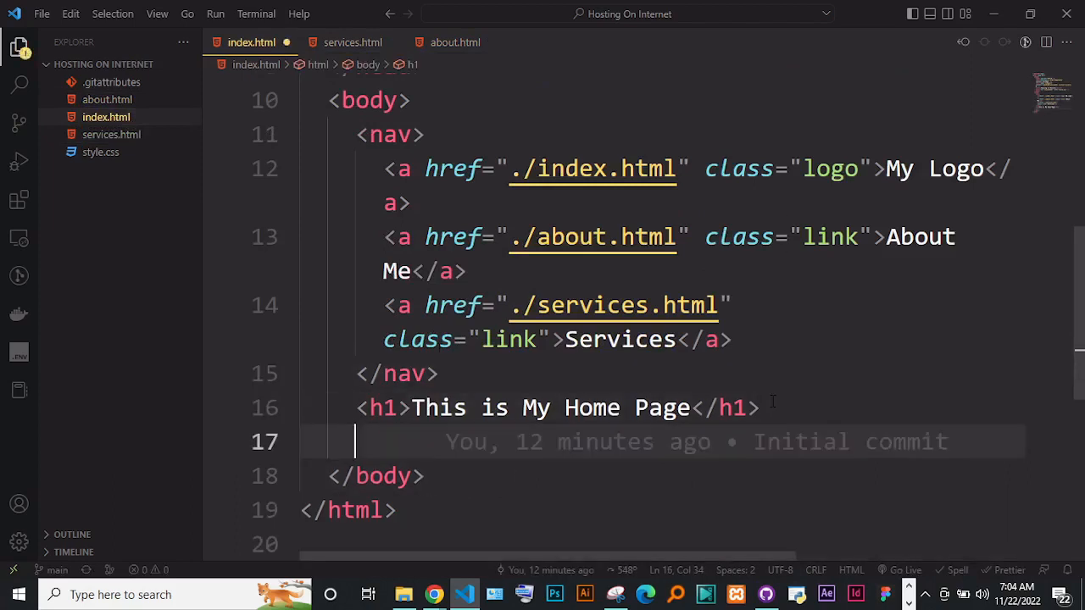
type("p")
key("Tab")
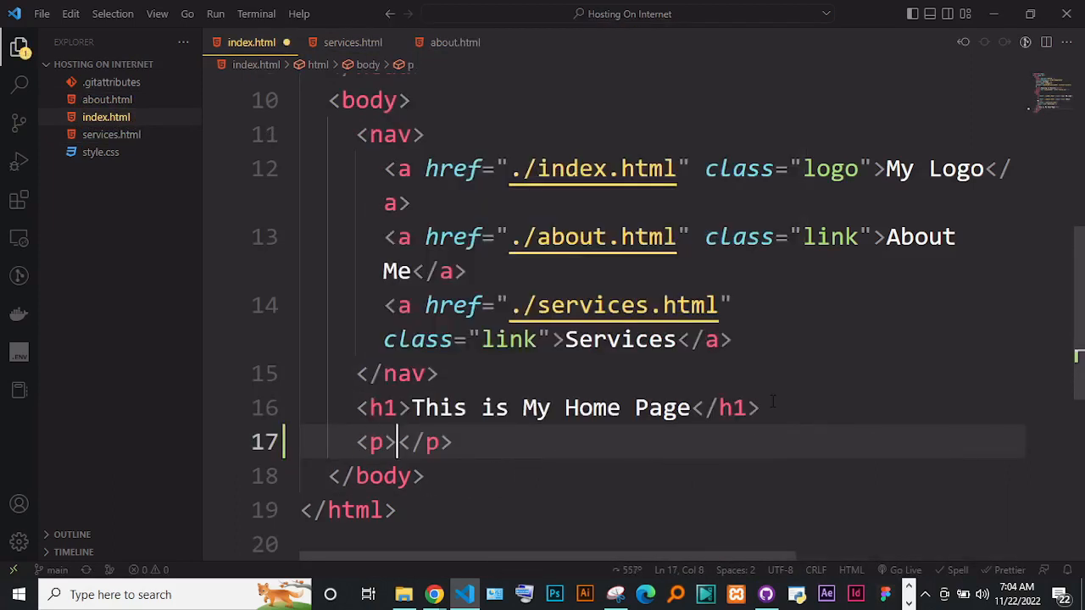
type("This is ")
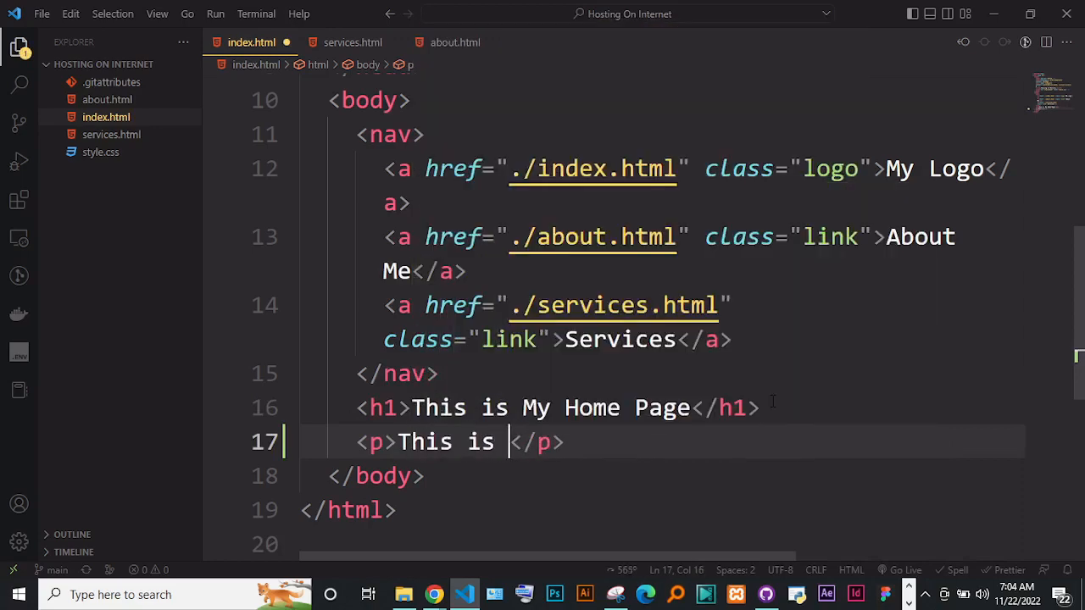
type("me Upda")
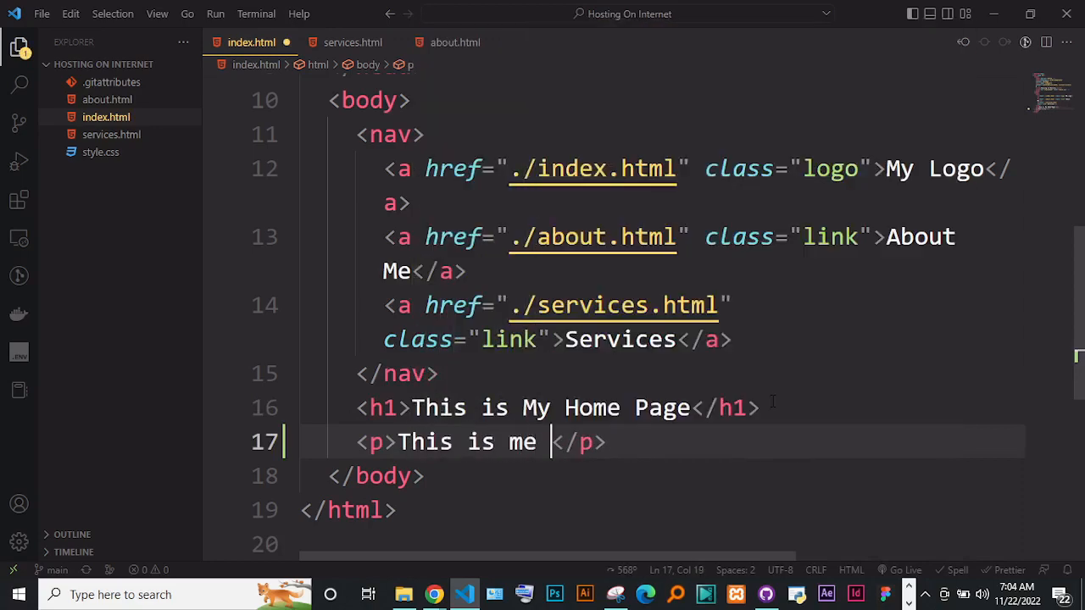
type("ting the ")
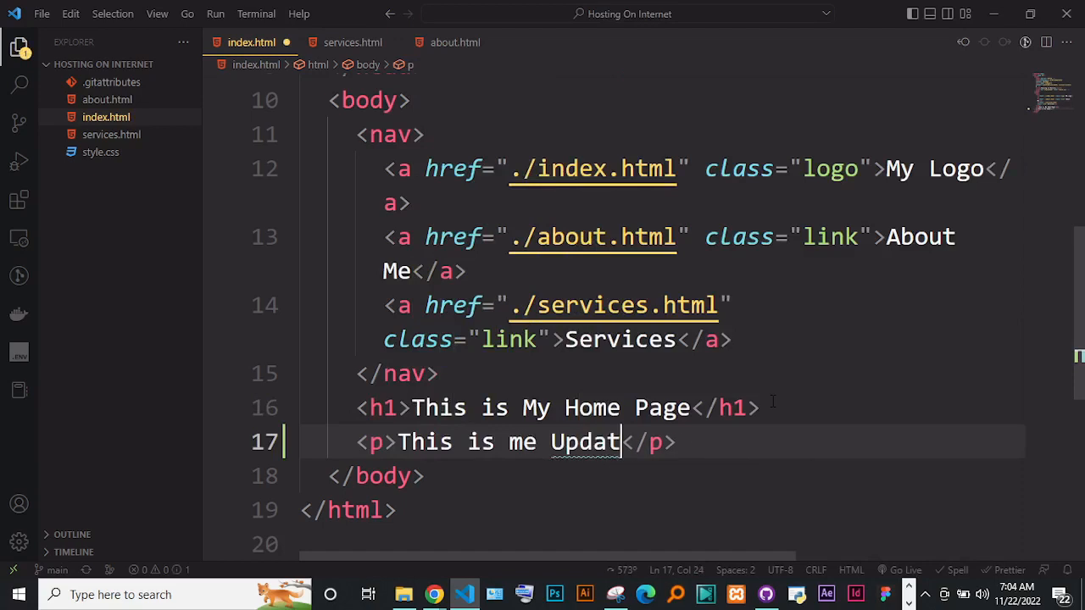
type("website")
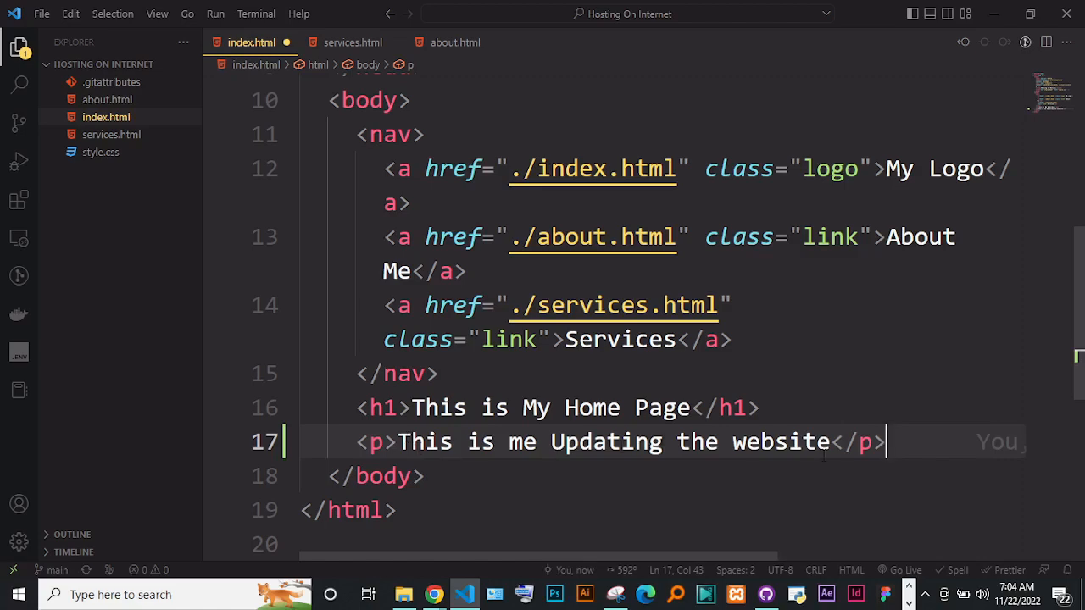
key("ctrl+shift+Left")
key("ctrl+shift+Left")
key("ctrl+shift+Left")
key("ctrl+shift+Left")
key("ctrl+shift+Left")
key("ctrl+shift+Left")
key("ctrl+shift+Left")
key("ctrl+shift+Left")
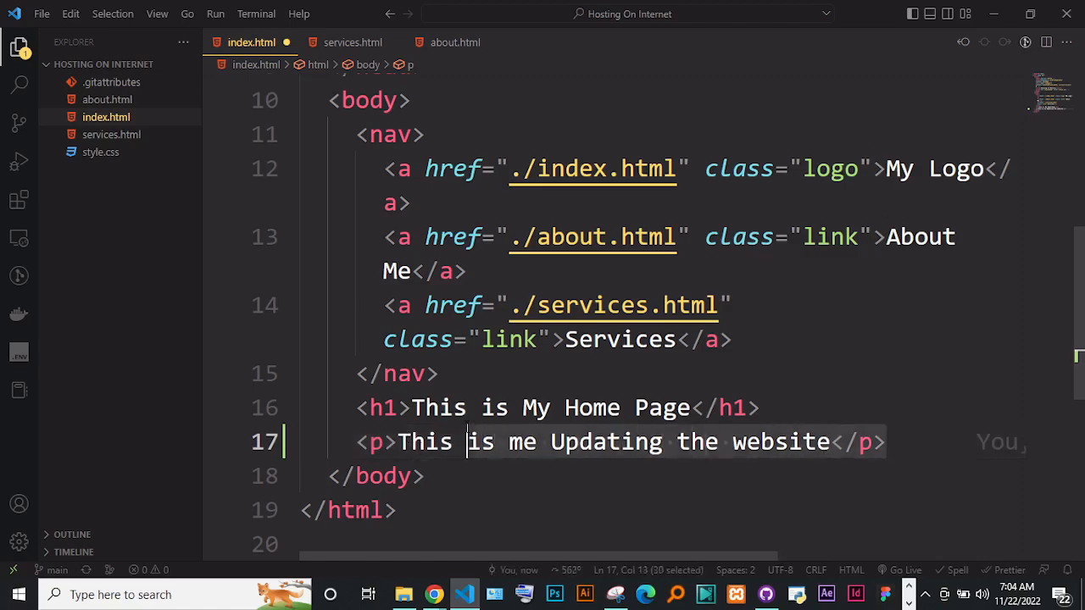
key("ctrl+Left")
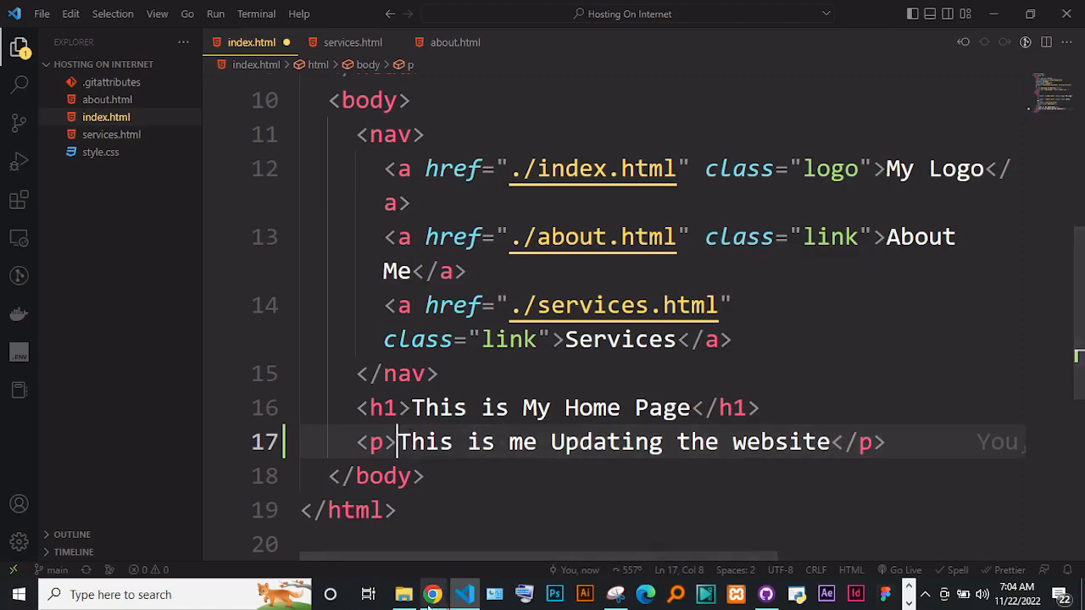
Step: View the live home page in Chrome, then preview the edited index.html with Live Server and highlight the new paragraph
left_click(433, 594)
left_click(394, 547)
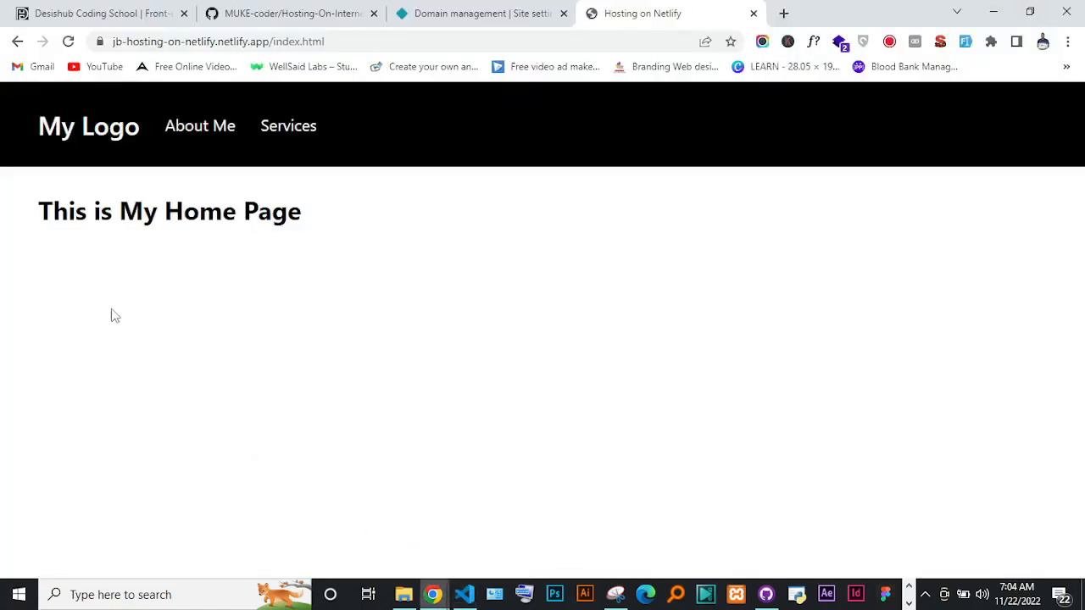
left_click(465, 594)
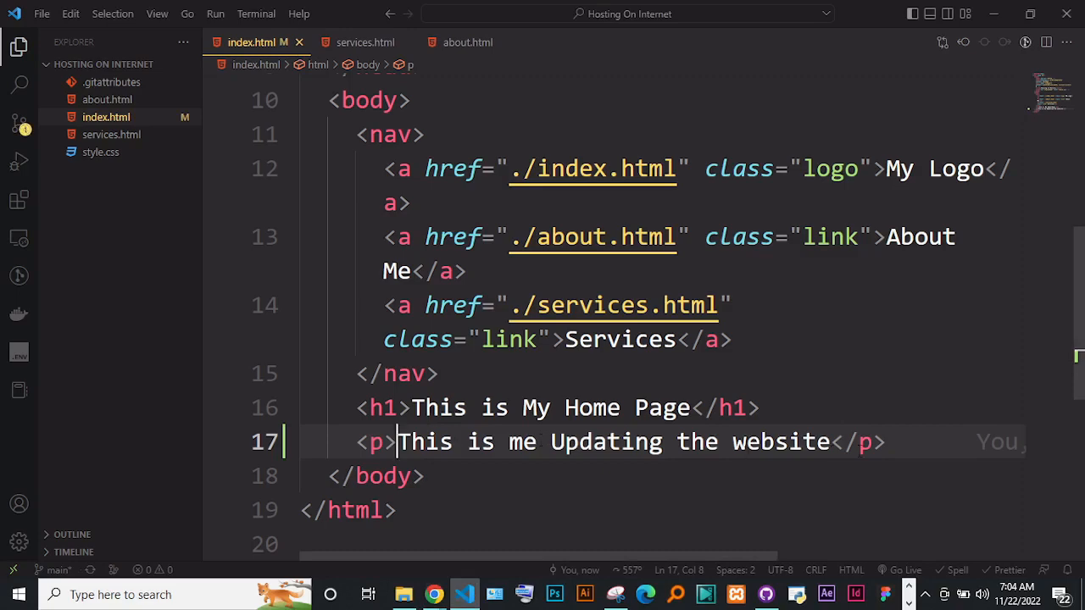
left_click(888, 442)
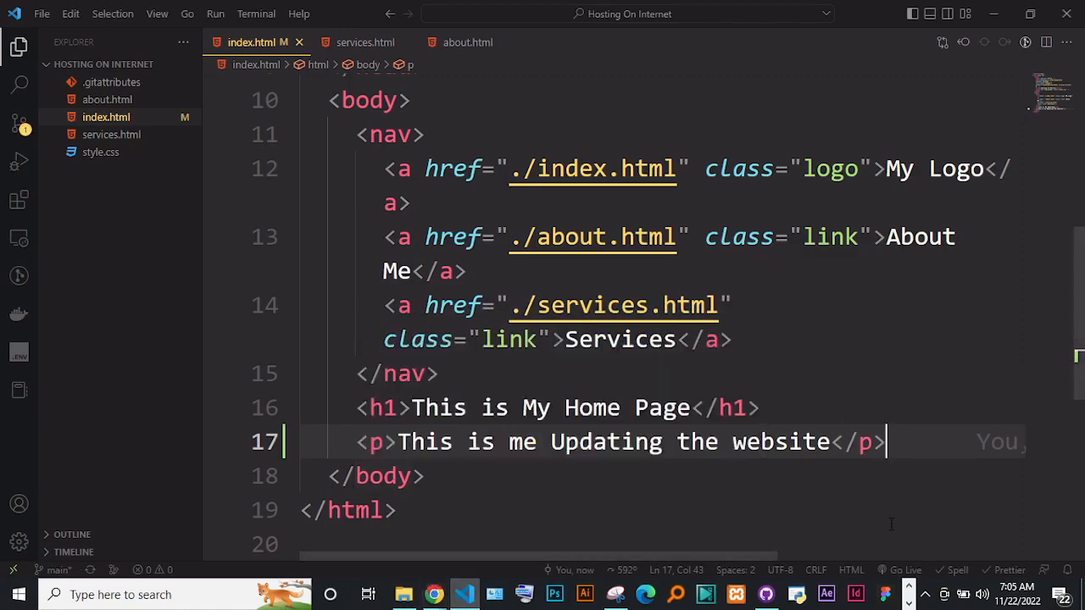
left_click(886, 575)
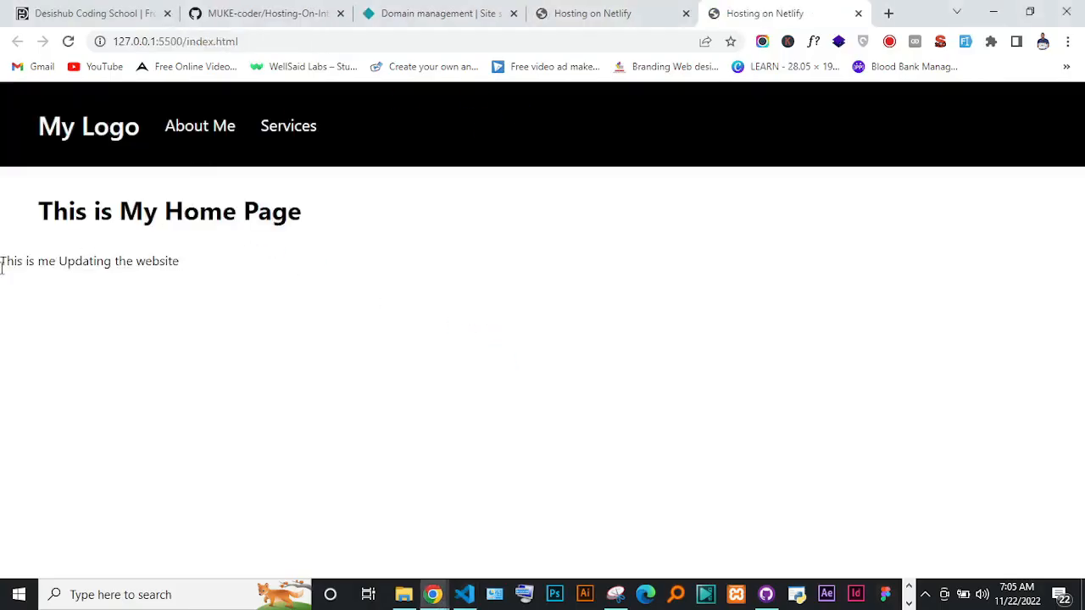
left_click_drag(2, 264, 271, 257)
left_click(195, 269)
Step: Return to Visual Studio Code, then copy the h1 heading and paragraph in index.html and remove them from the body
left_click(464, 594)
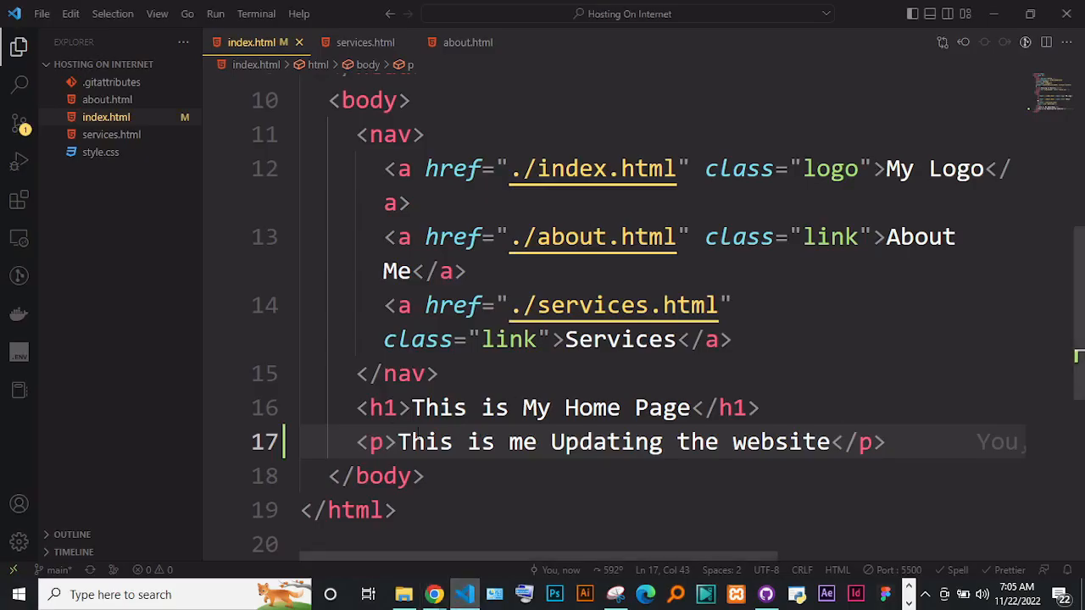
left_click_drag(356, 410, 887, 442)
key("ctrl+c")
key("BackSpace")
type(".ci")
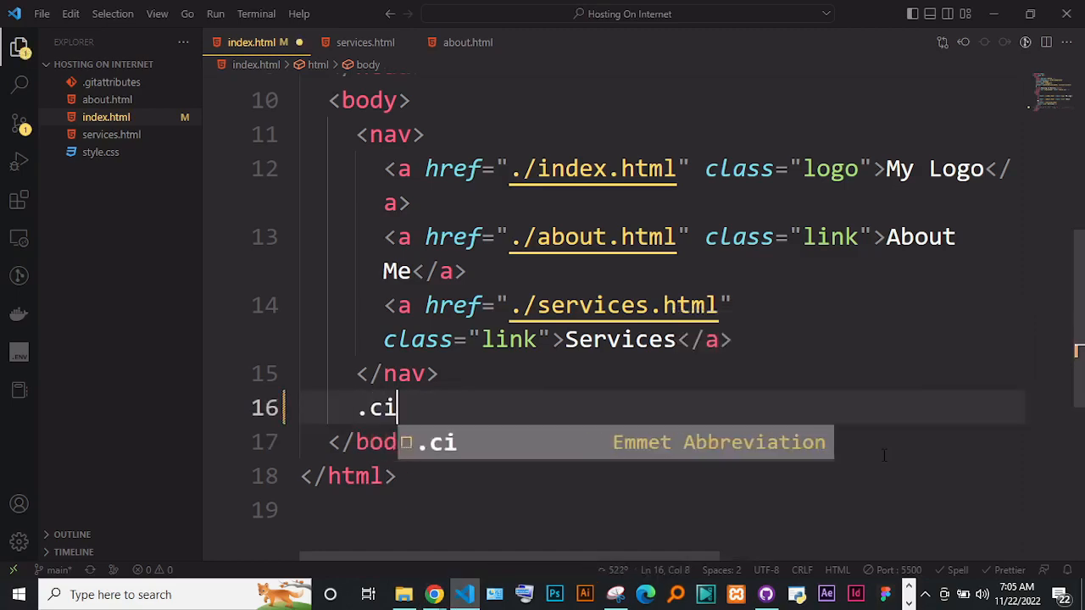
key("BackSpace")
type("nte")
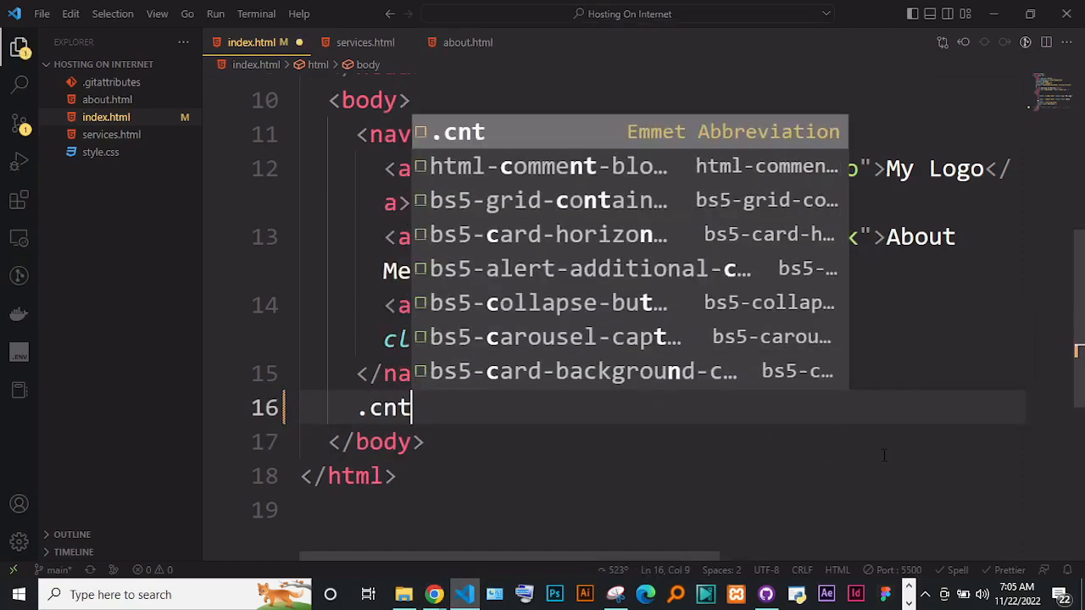
key("BackSpace")
key("BackSpace")
key("BackSpace")
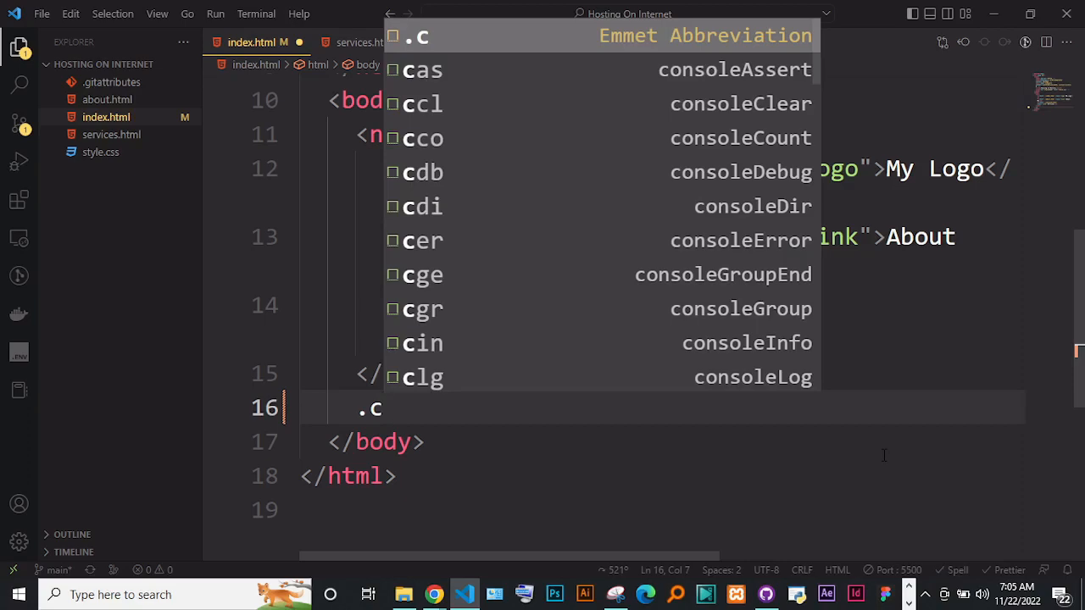
key("BackSpace")
key("BackSpace")
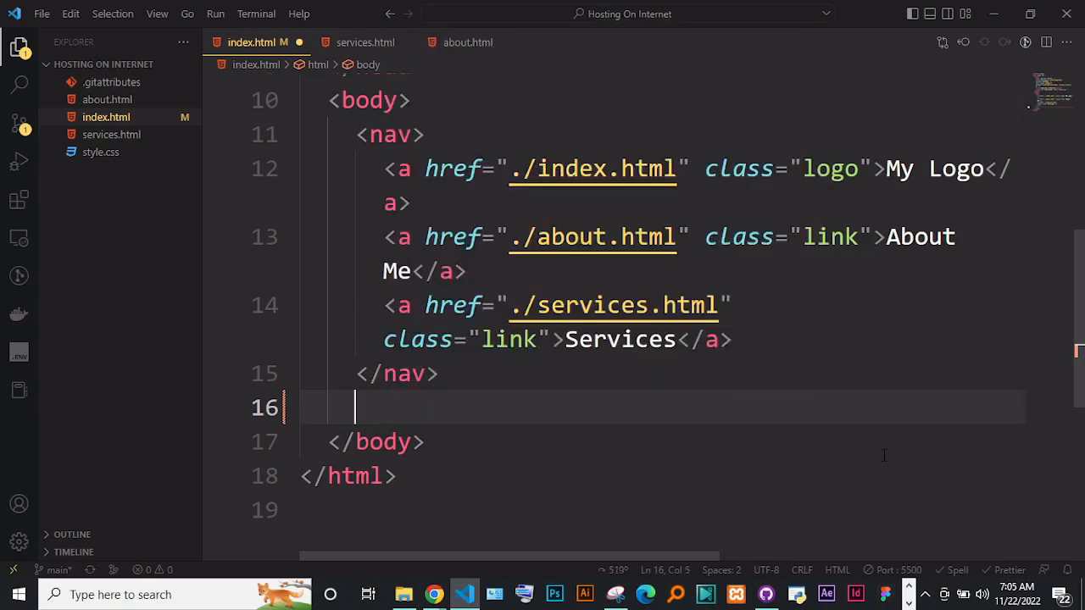
Step: Add a main element below the nav and paste the copied heading and paragraph inside it
type("min")
key("BackSpace")
key("BackSpace")
key("BackSpace")
type("mai")
key("Tab")
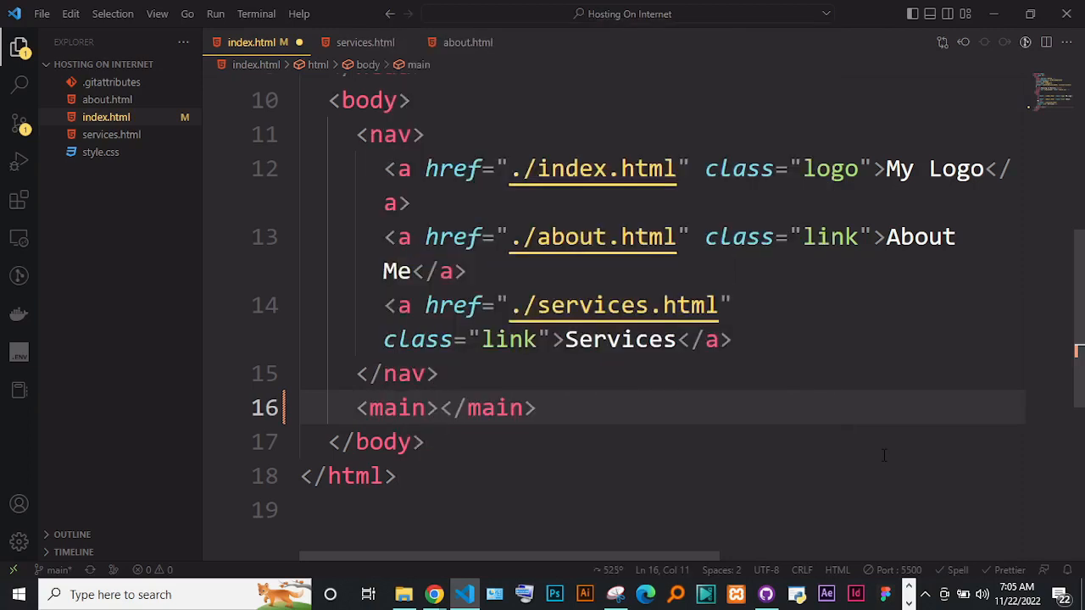
key("Return")
key("ctrl+v")
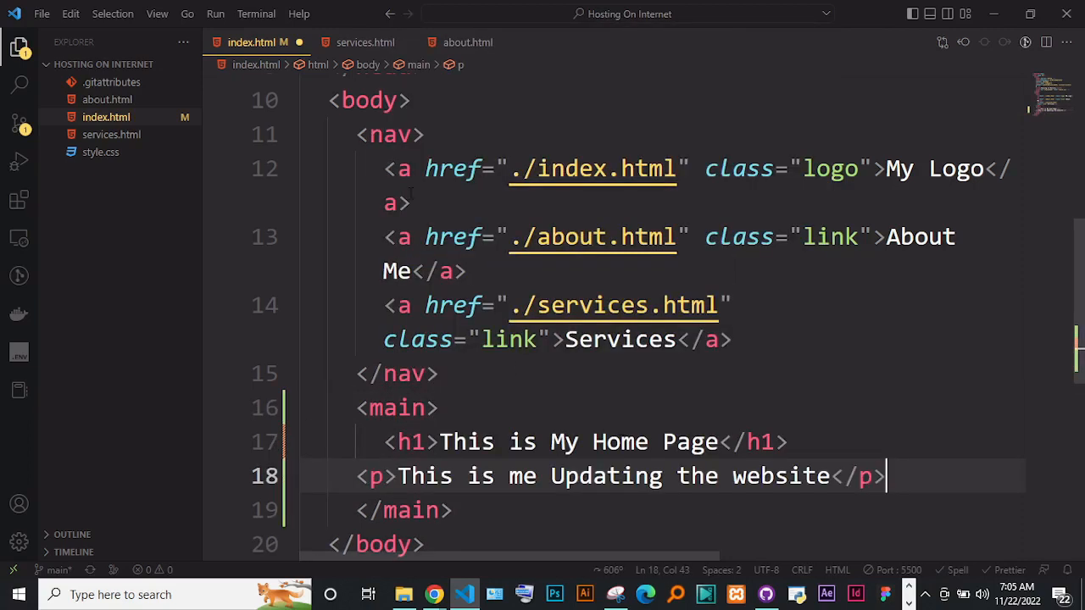
left_click(414, 441)
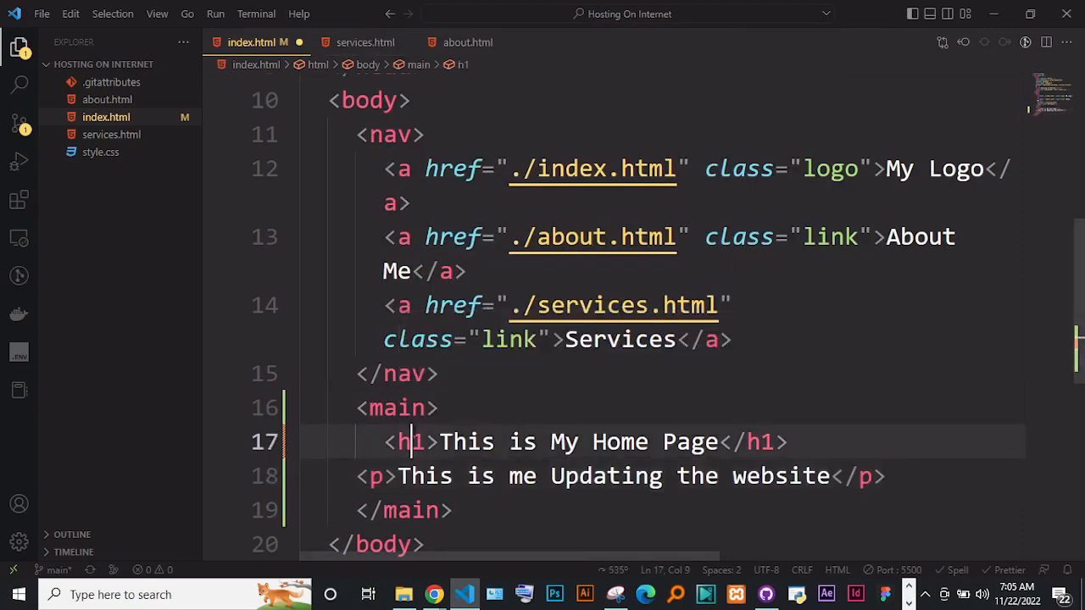
Step: Open style.css, change the h1 selector of the 2rem 3rem padding rule to main, and save the file
left_click(466, 43)
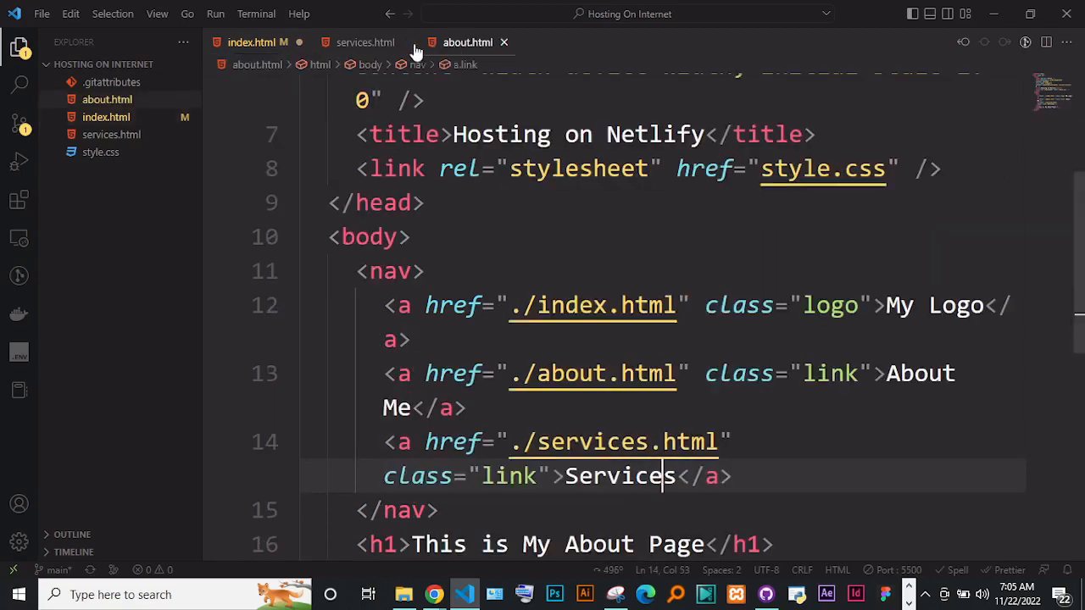
left_click(88, 153)
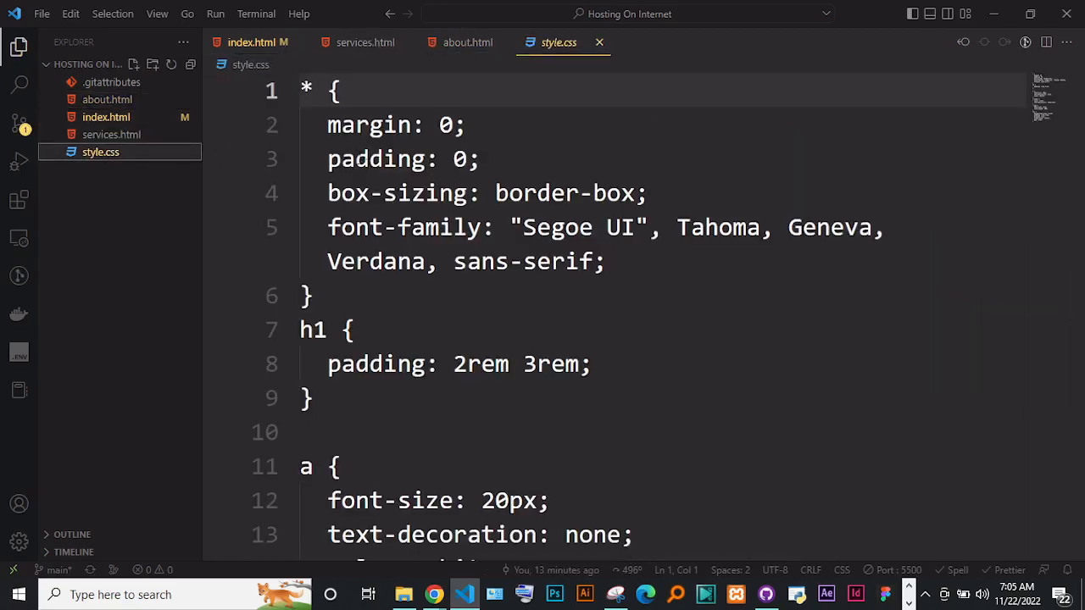
double_click(312, 359)
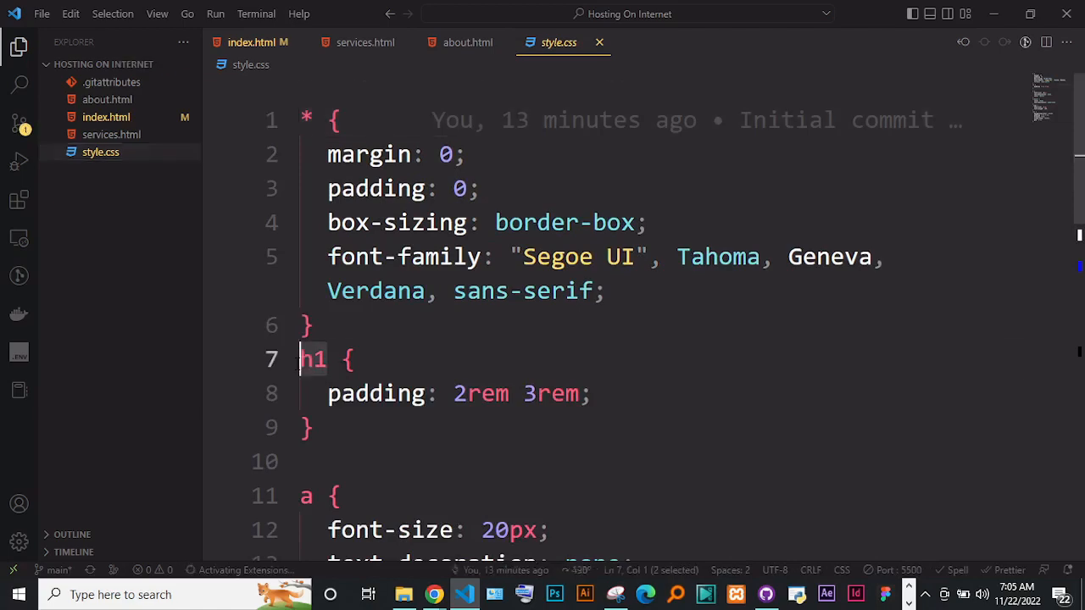
type("main")
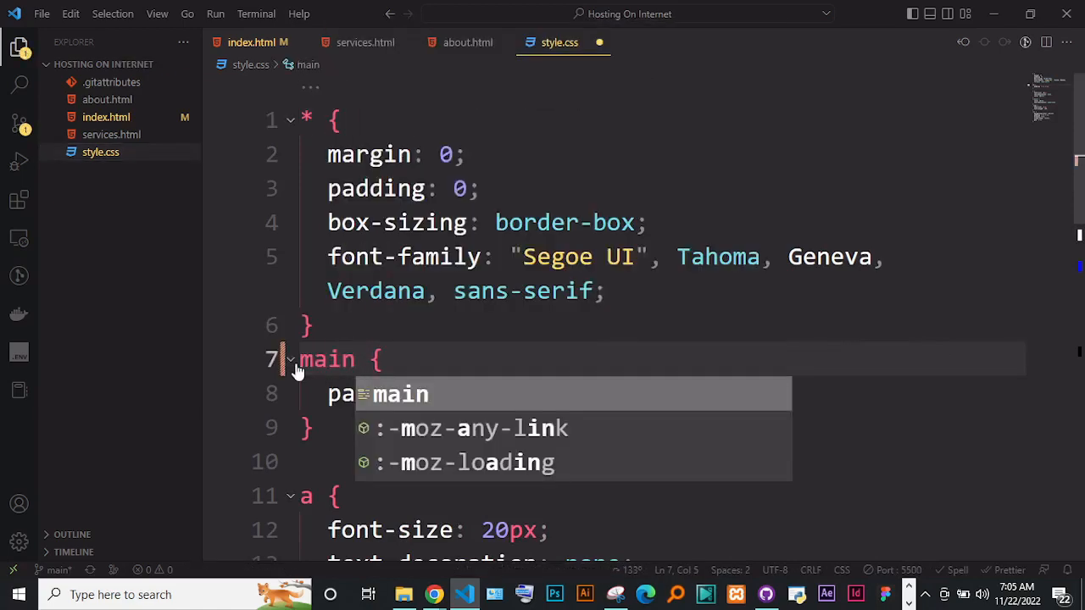
key("ctrl+s")
Step: Preview the local home page in Chrome, highlight its heading and paragraph, and visit the About Me and Services pages
mouse_move(433, 595)
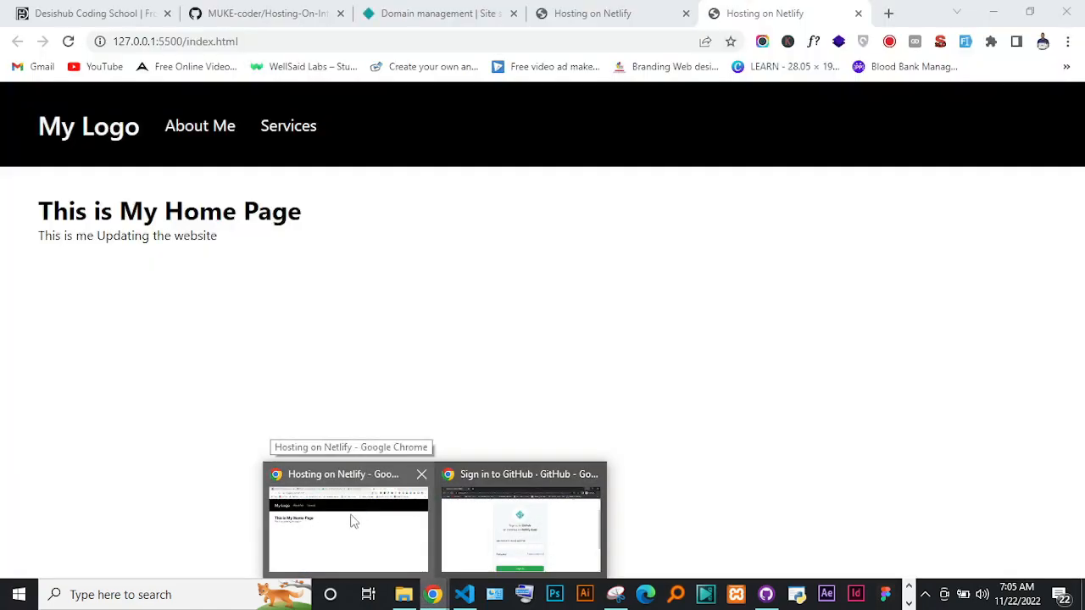
left_click(358, 517)
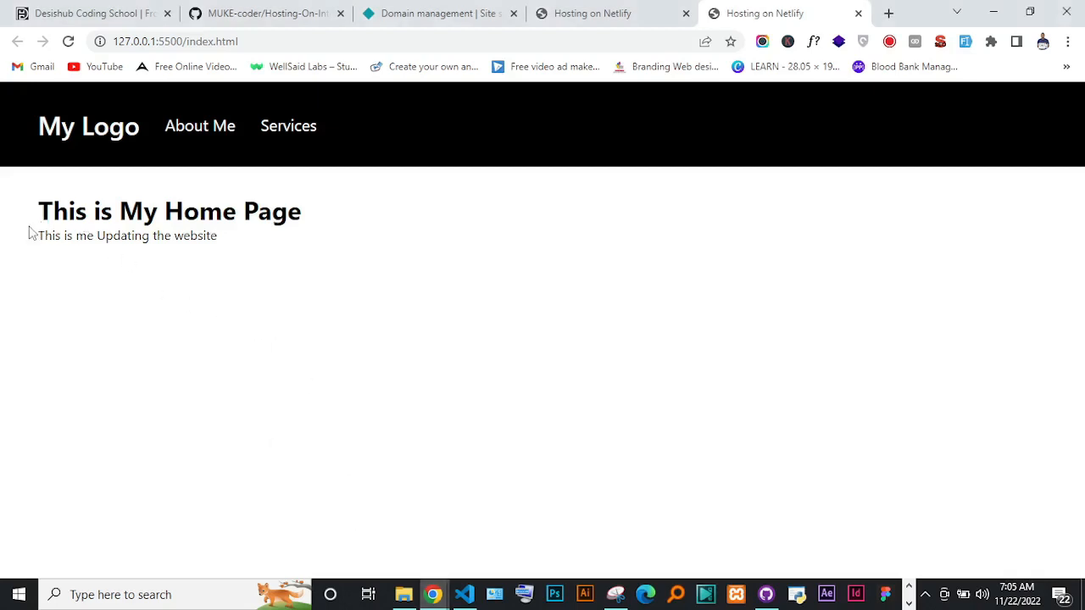
left_click_drag(34, 202, 332, 255)
left_click(212, 275)
left_click(262, 43)
left_click(200, 130)
left_click(286, 132)
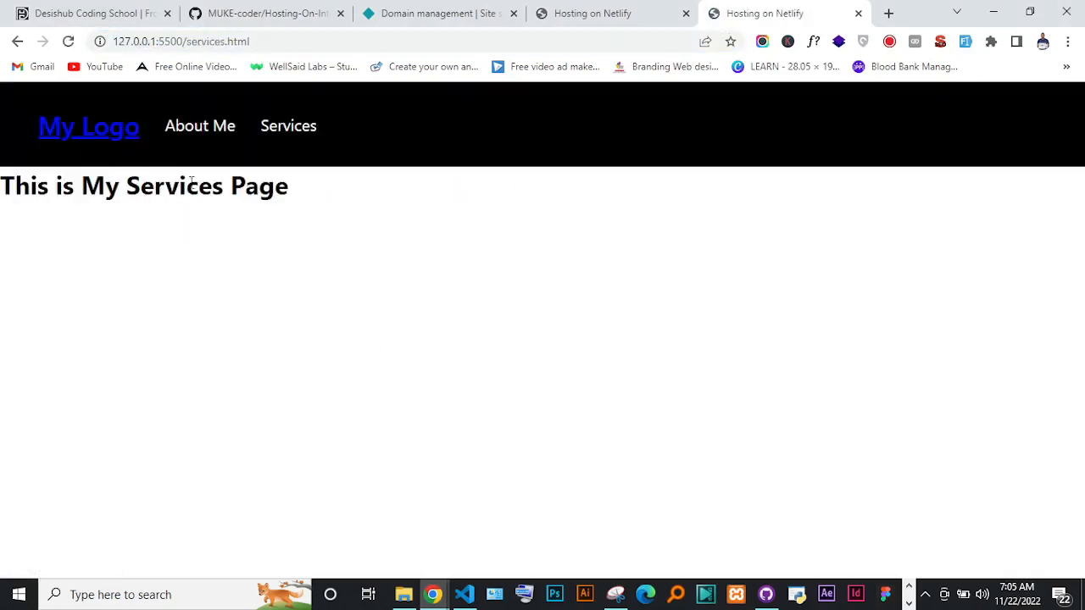
Step: Return to style.css in Visual Studio Code, then switch to GitHub Desktop and review the changes in index.html and style.css
left_click(463, 596)
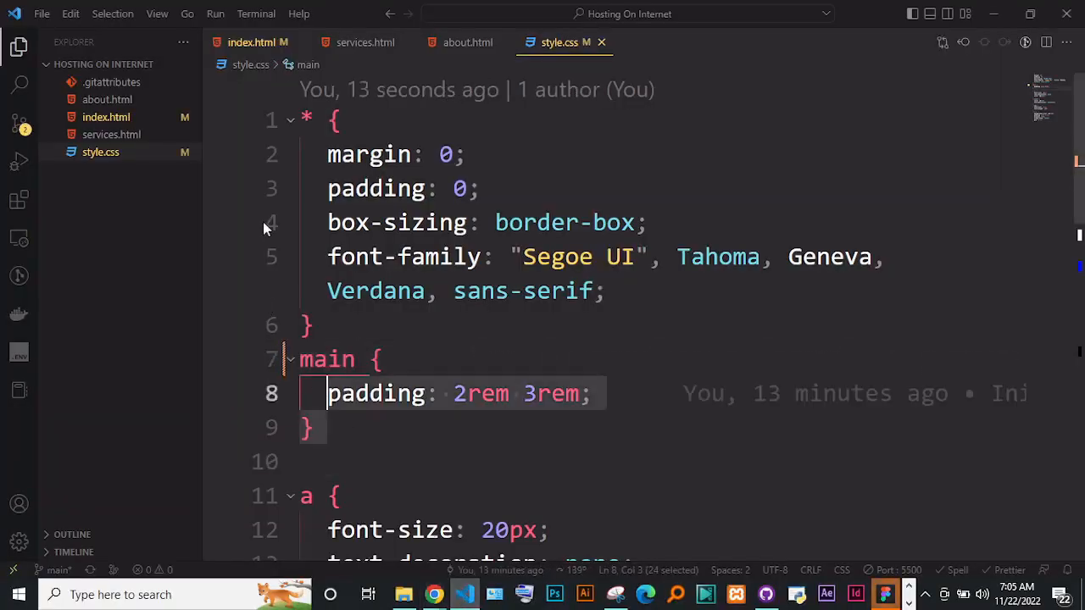
left_click(427, 154)
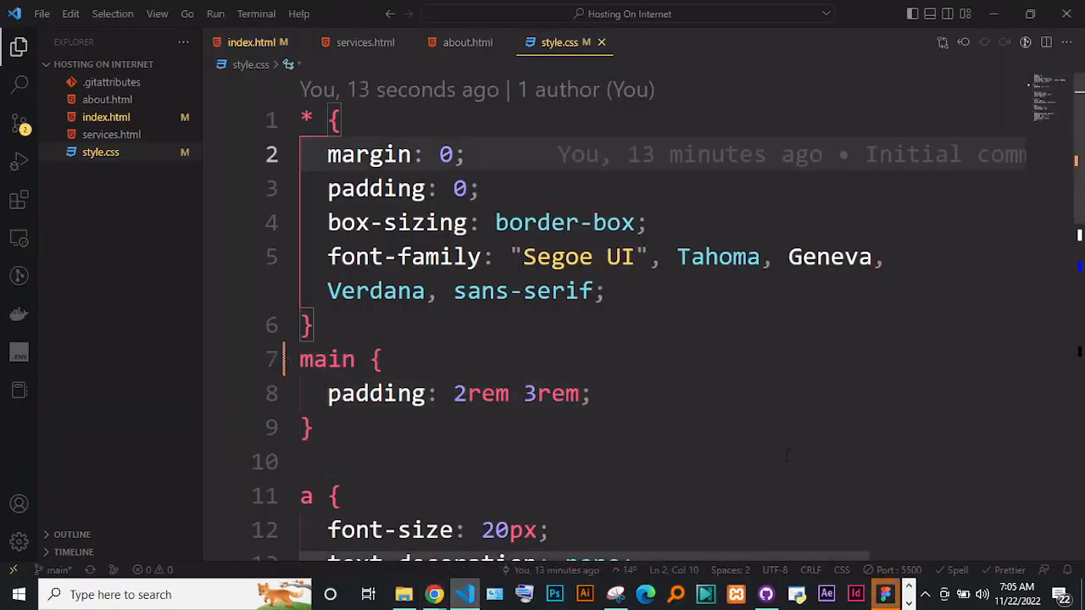
left_click(766, 594)
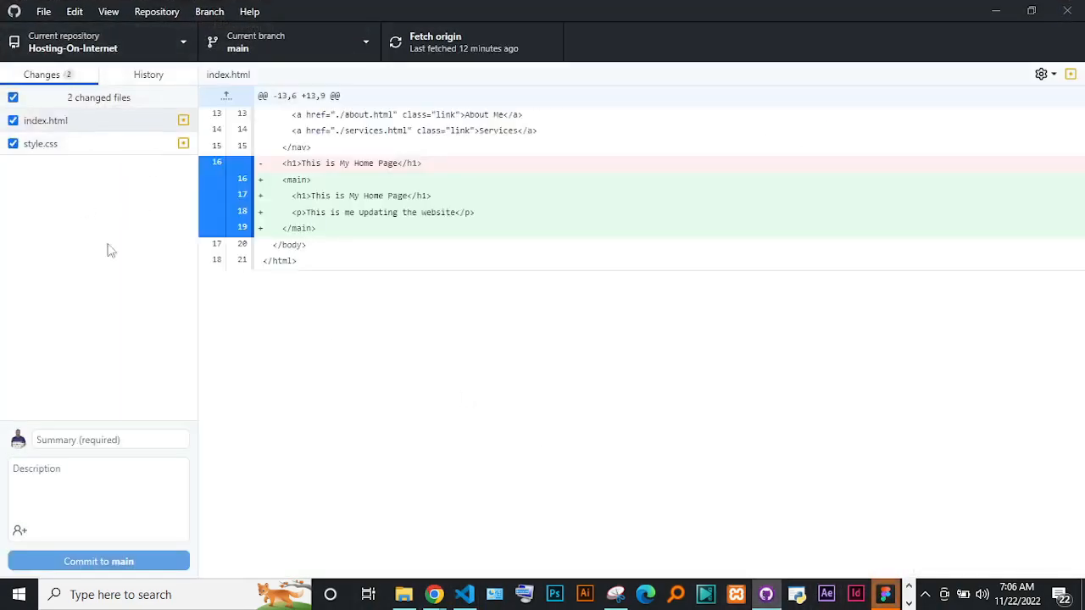
left_click(59, 439)
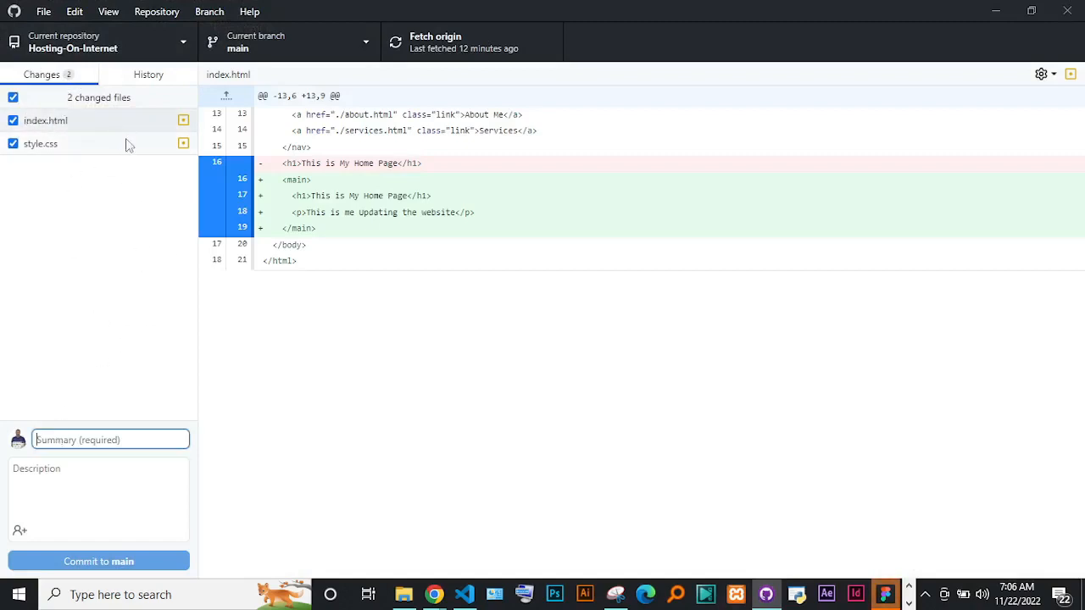
left_click(56, 121)
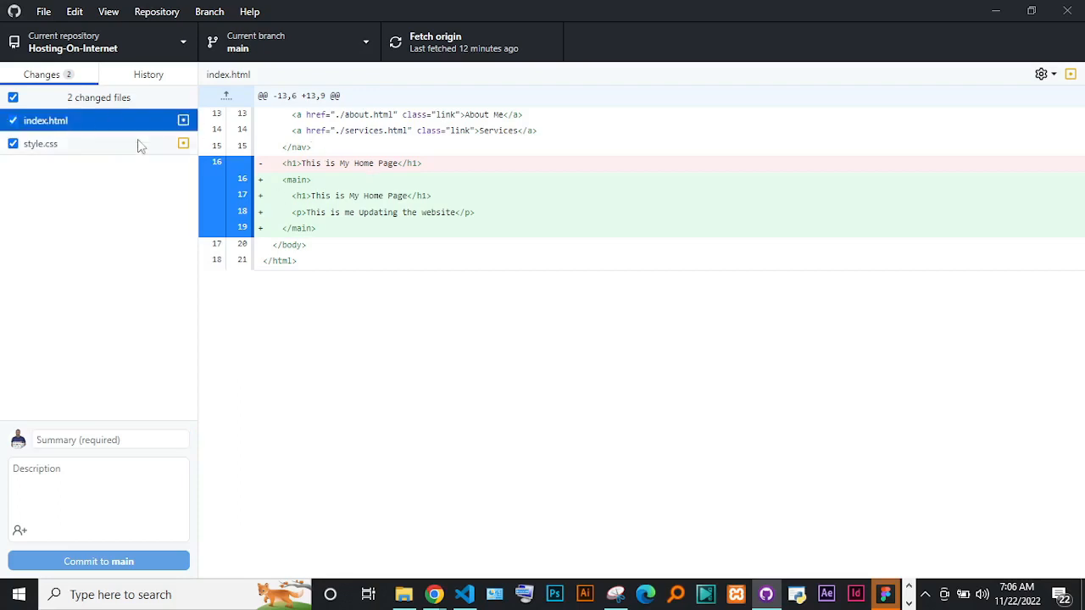
left_click(48, 146)
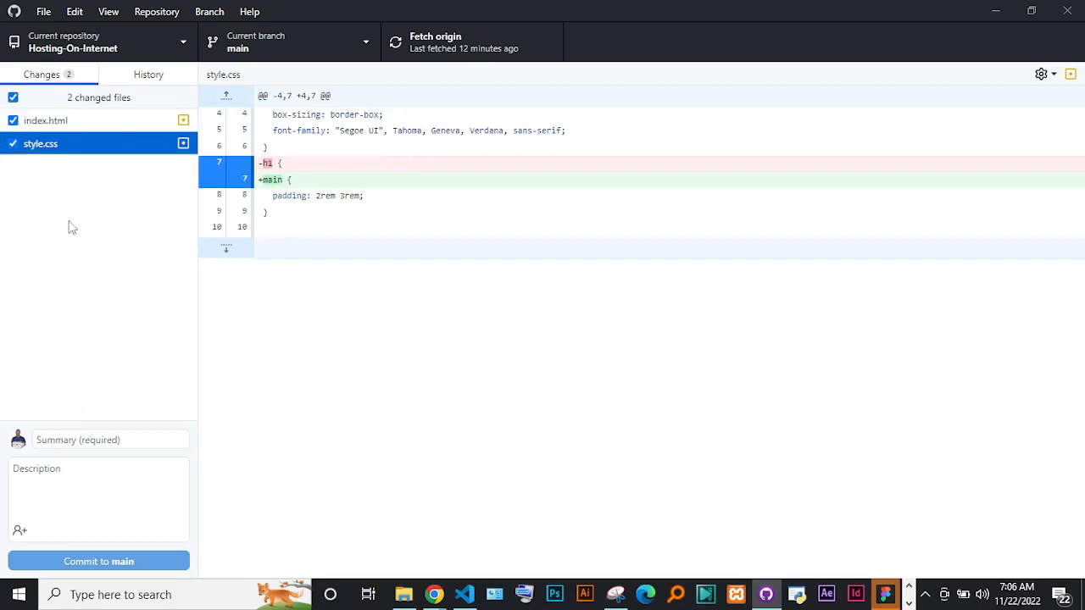
Step: Commit both changed files to main with the summary "Updated index page" and push the commit to origin
left_click(82, 440)
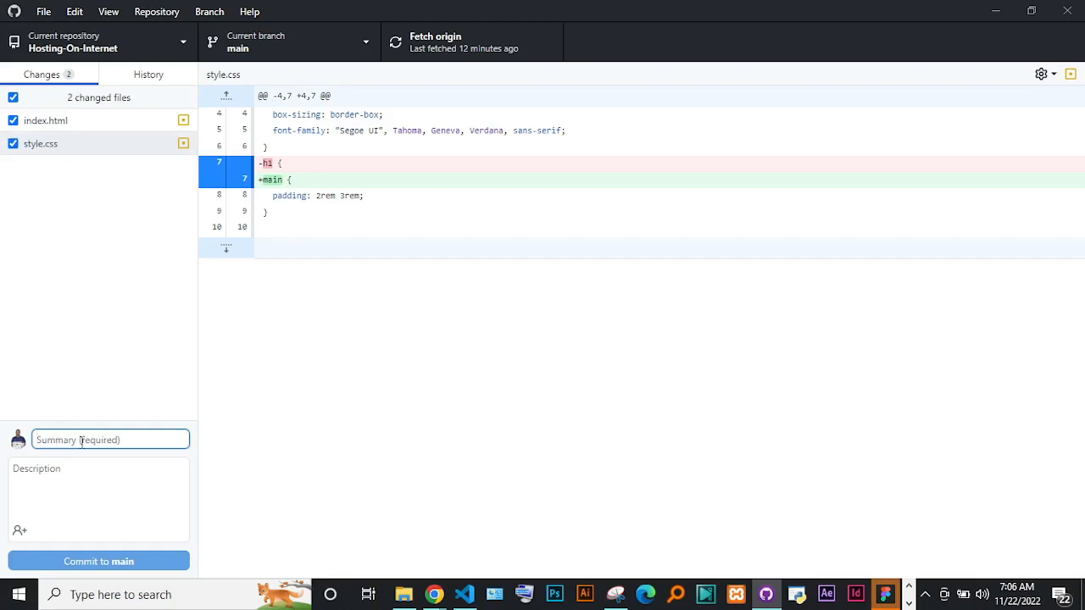
type("Updated index page")
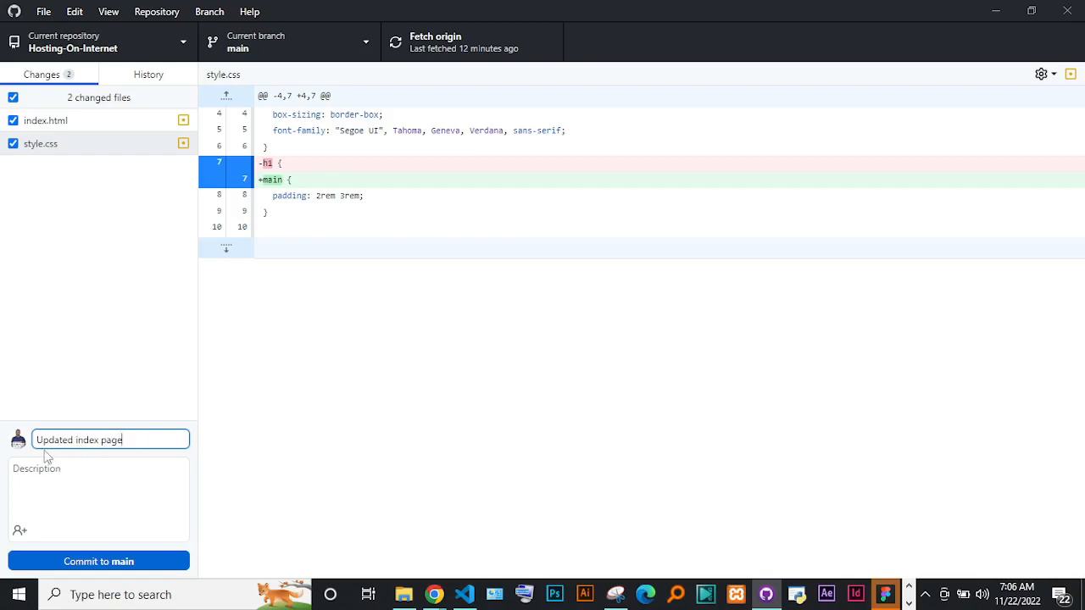
left_click_drag(121, 439, 34, 442)
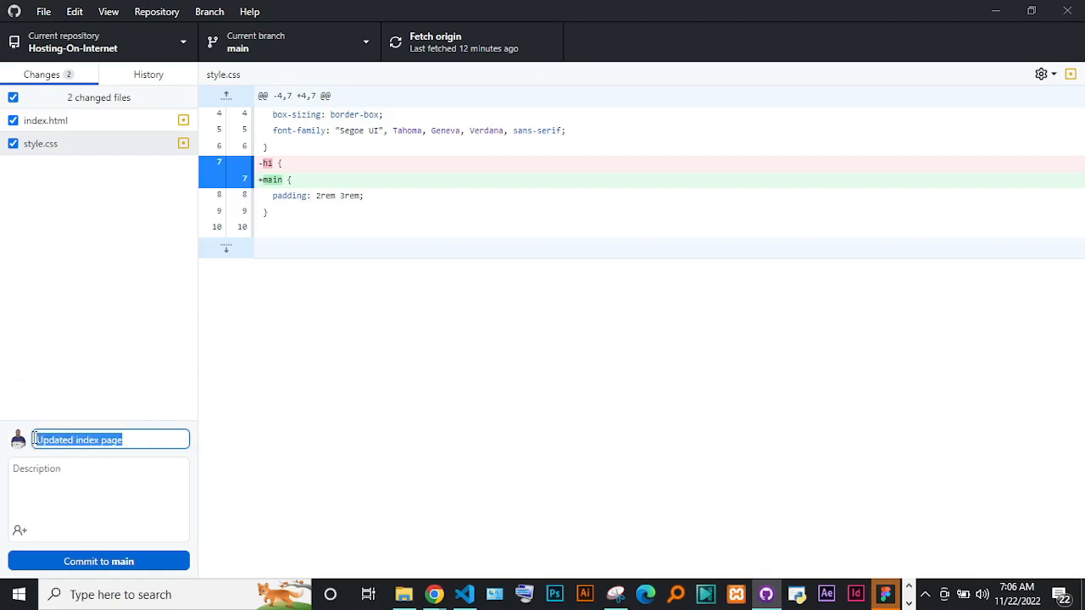
left_click(78, 472)
left_click(151, 433)
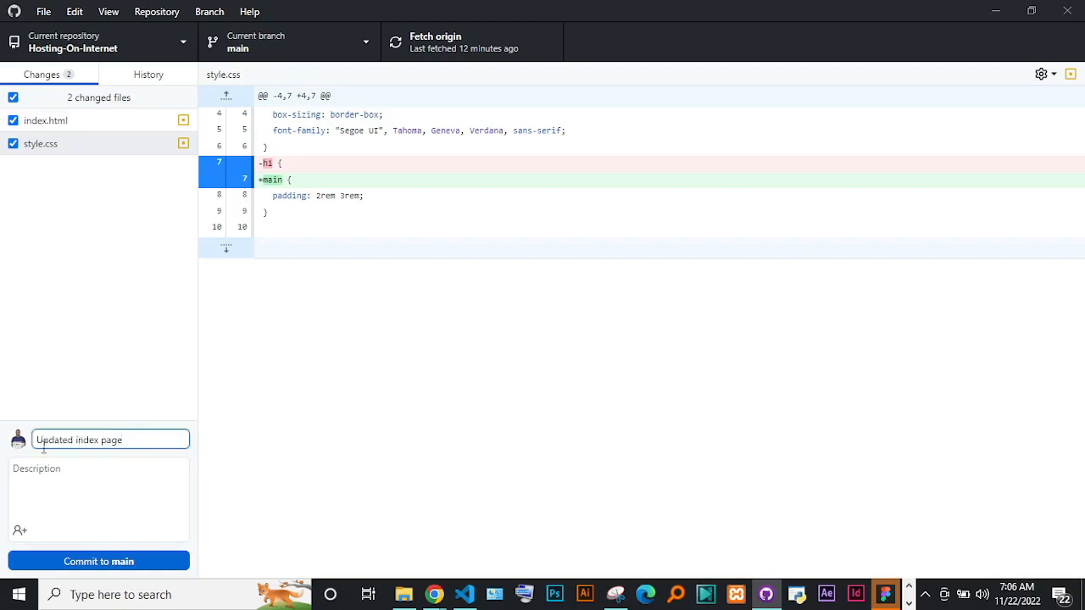
left_click(81, 562)
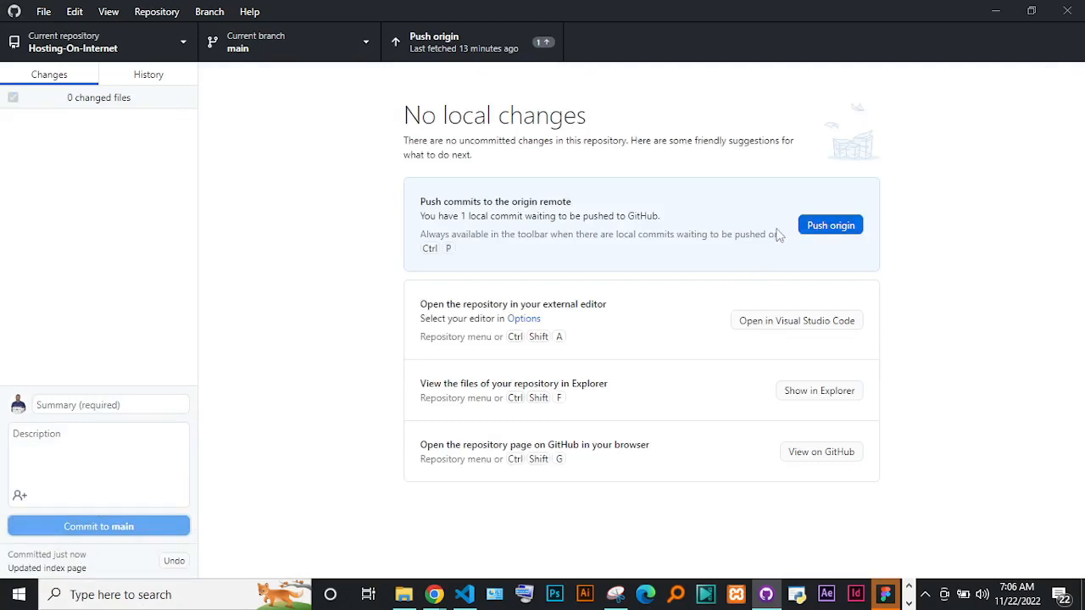
left_click(827, 225)
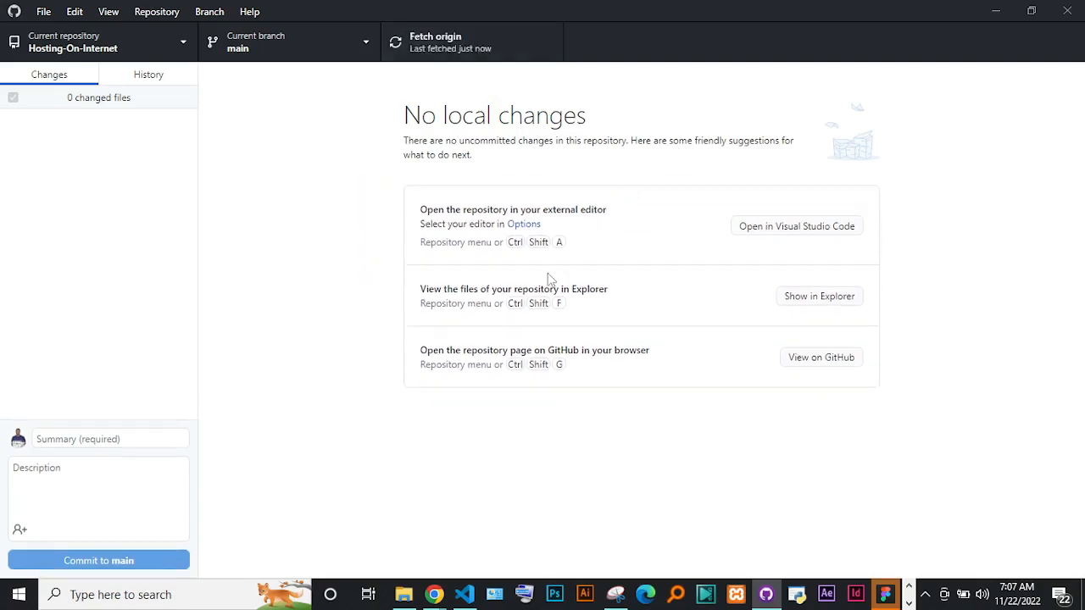
Step: Switch to Chrome and reload the live home page at jb-hosting-on-netlify.netlify.app
mouse_move(432, 596)
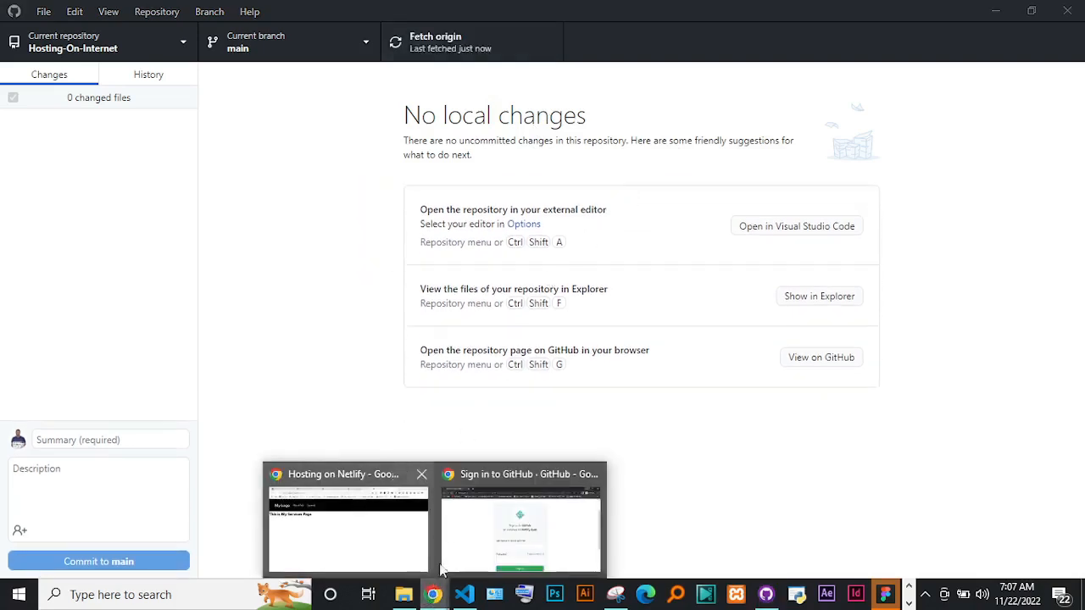
mouse_move(405, 536)
mouse_move(478, 537)
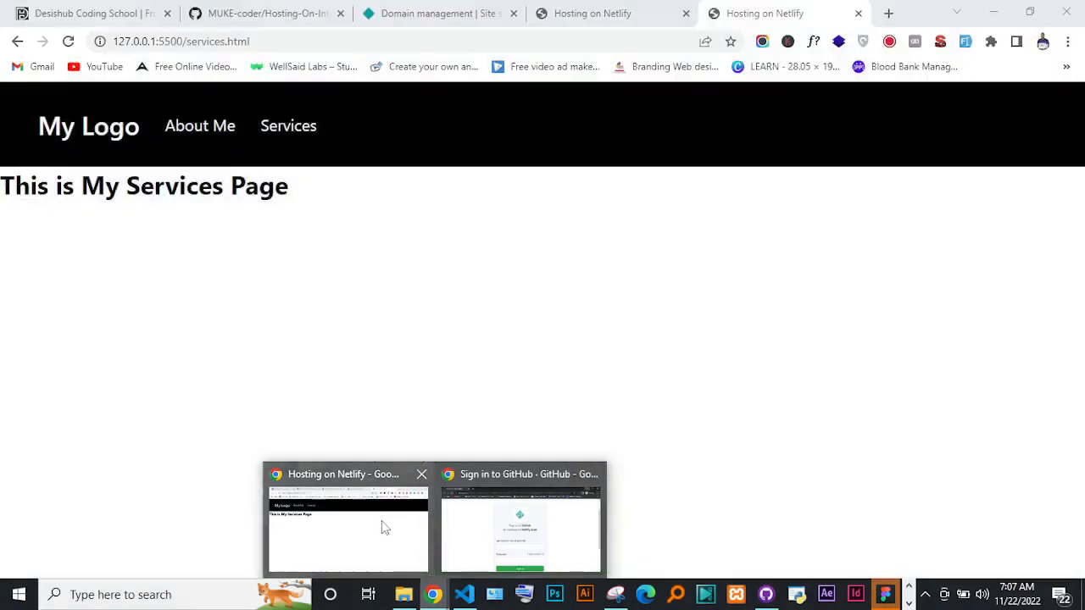
left_click(381, 524)
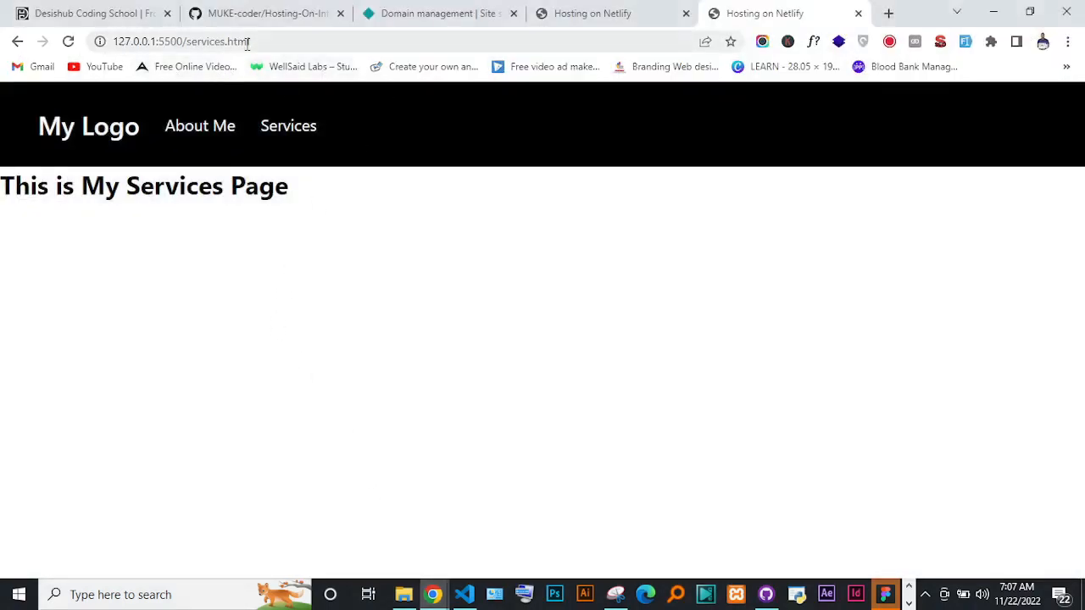
left_click(594, 24)
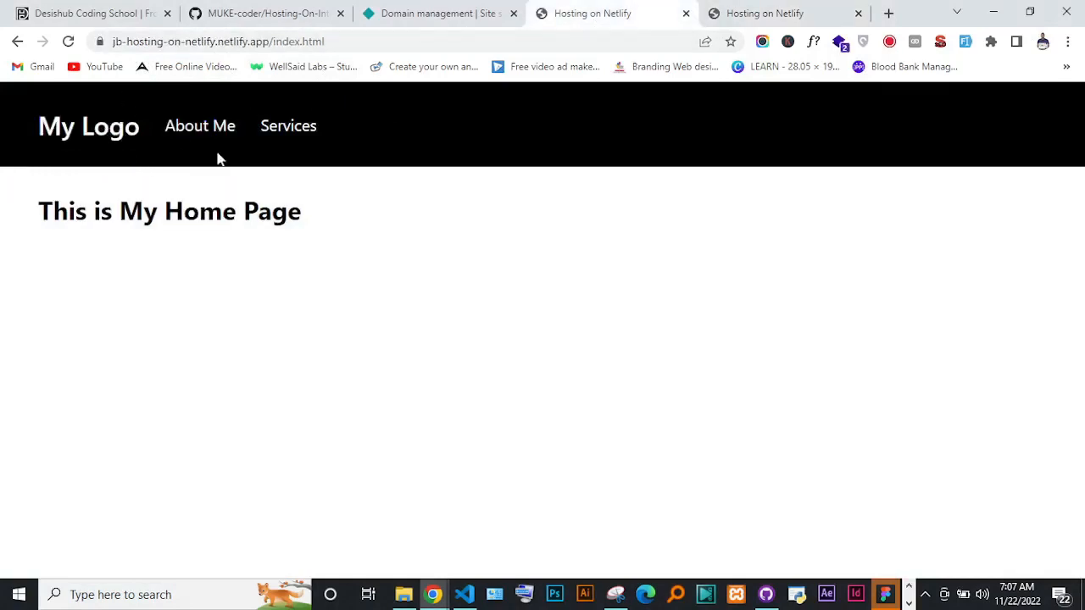
left_click(70, 45)
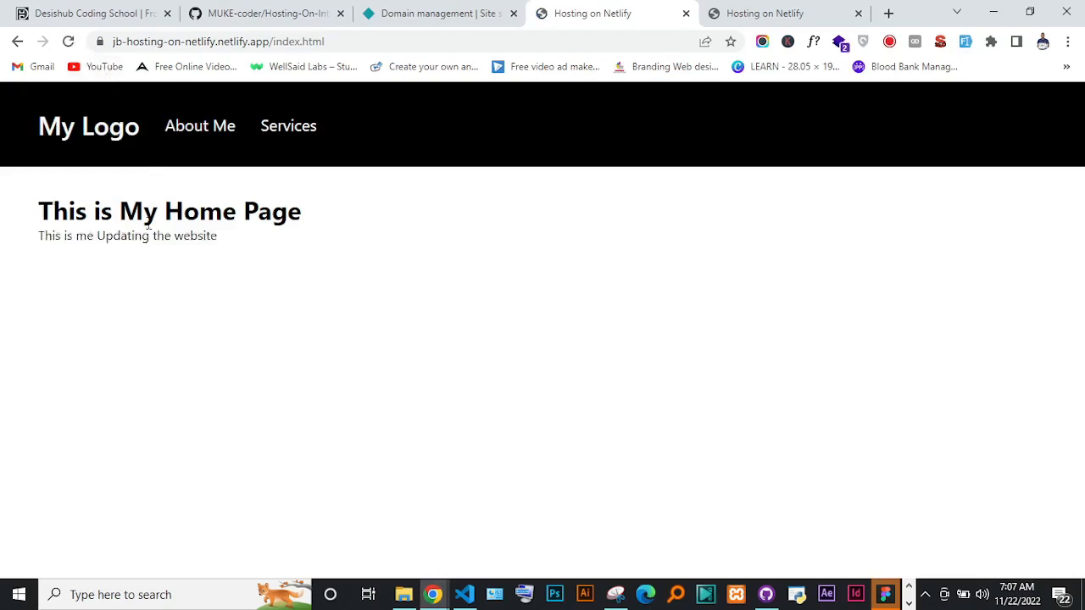
Step: Highlight the heading and new paragraph on the live home page and inspect the page's address
left_click_drag(228, 248, 39, 212)
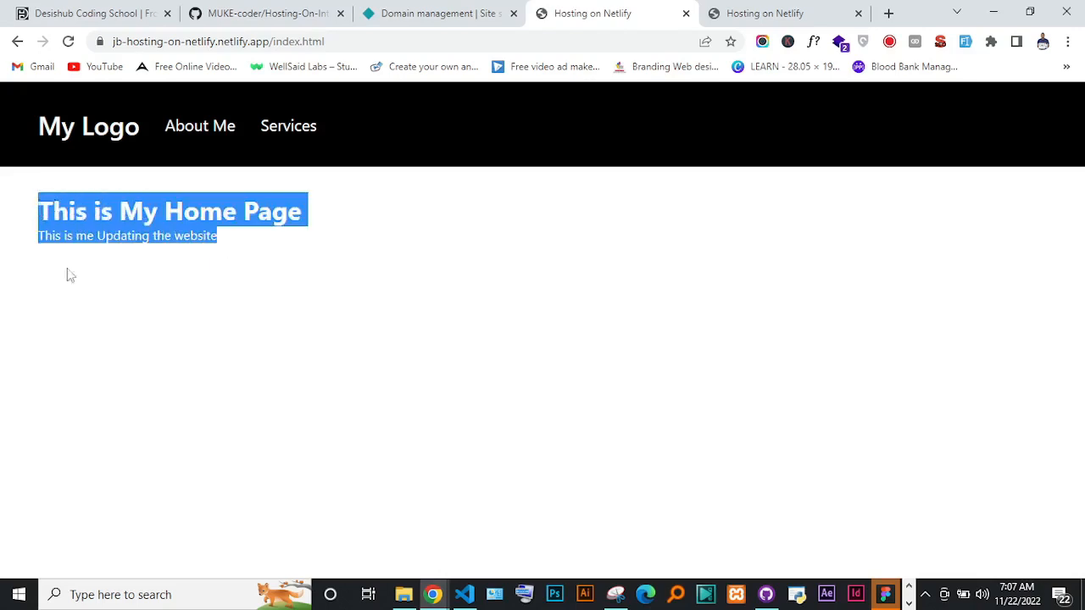
left_click(95, 311)
left_click(309, 41)
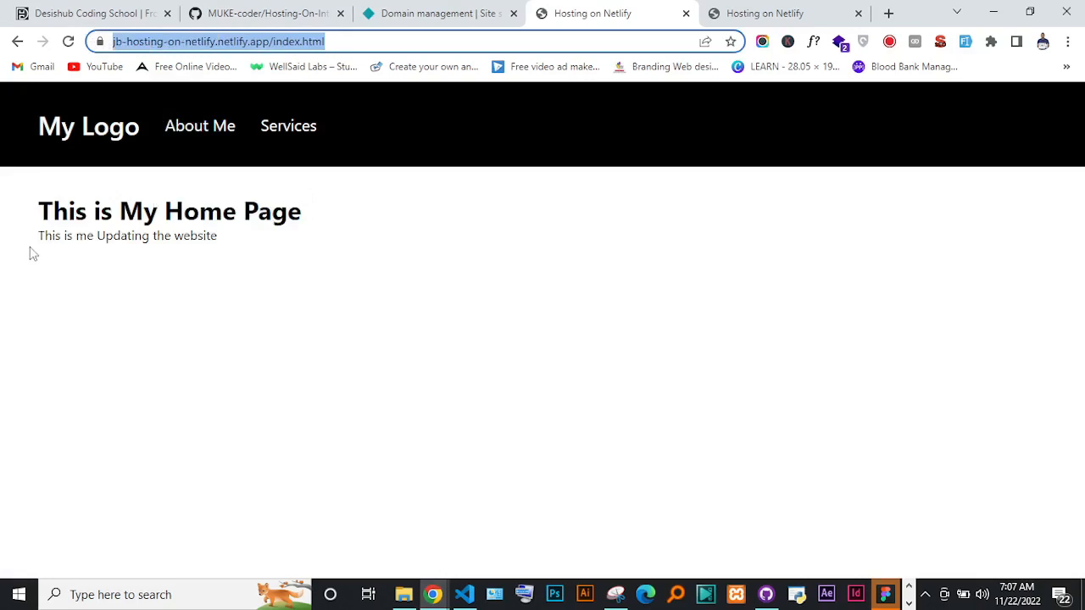
left_click(37, 225)
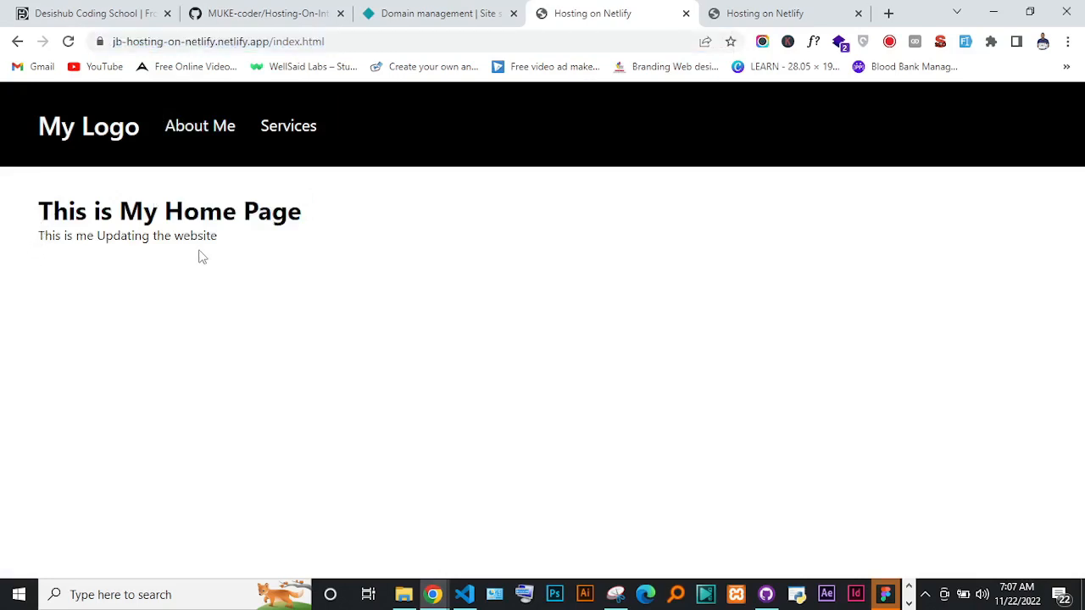
left_click_drag(247, 243, 6, 221)
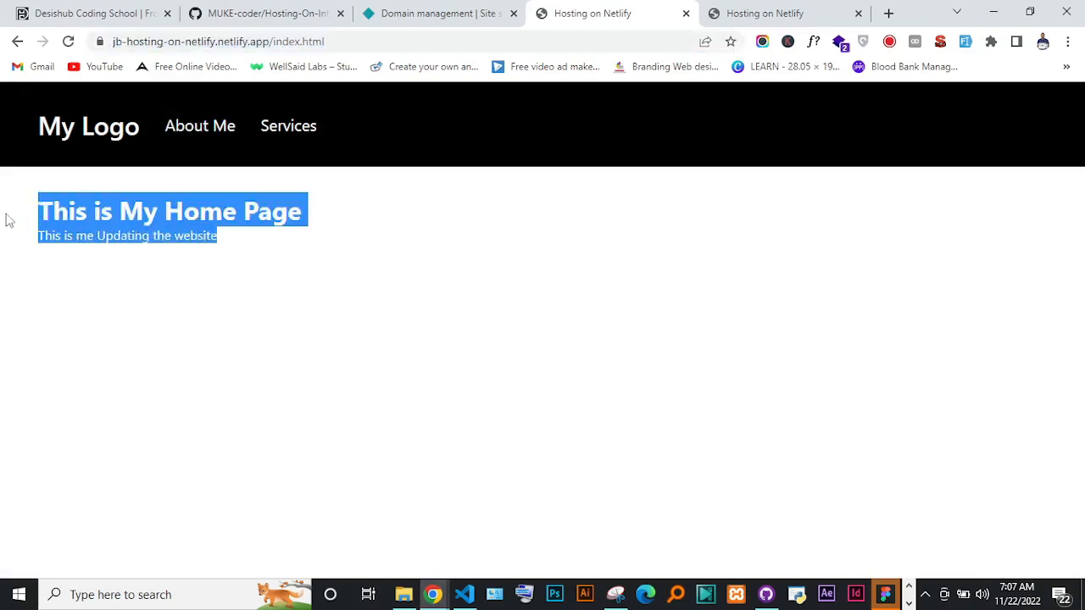
left_click(105, 292)
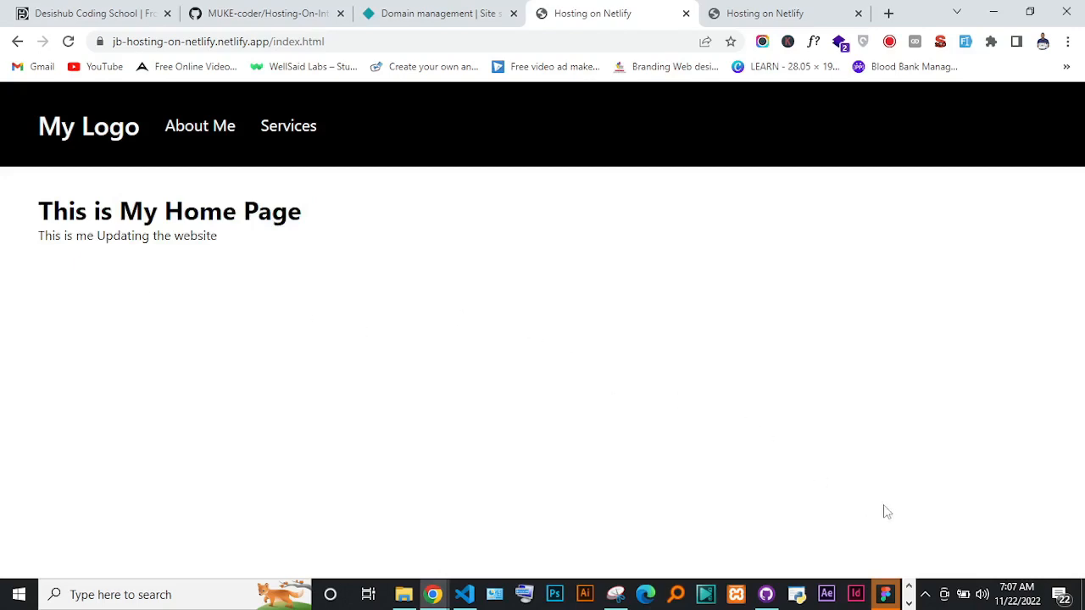
left_click(910, 589)
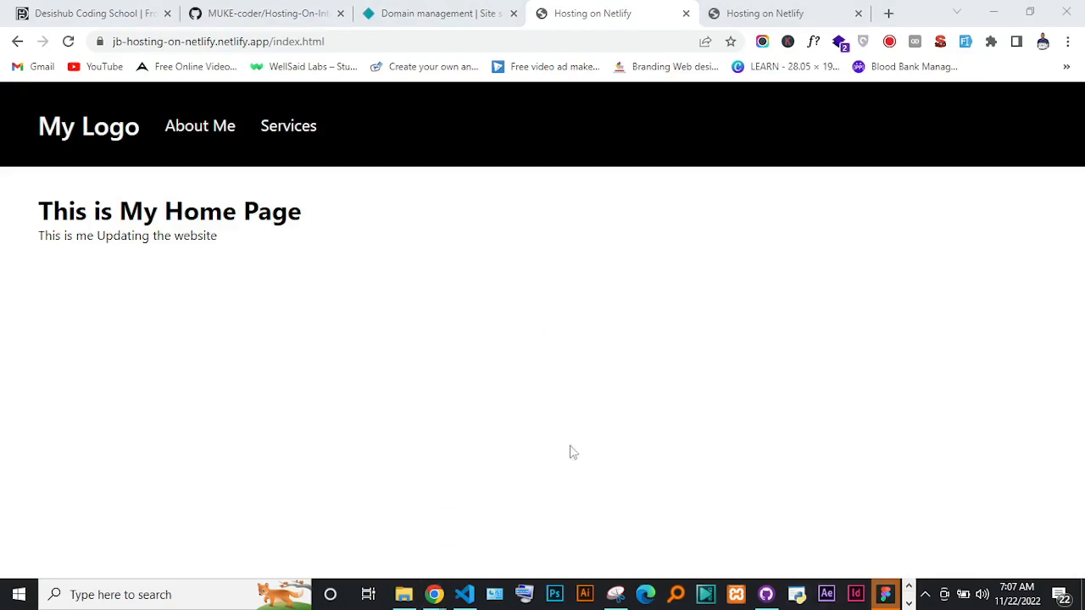
Step: Open the Desishub Coding School projects and challenges page and browse from its introduction through the list of challenges
left_click(119, 15)
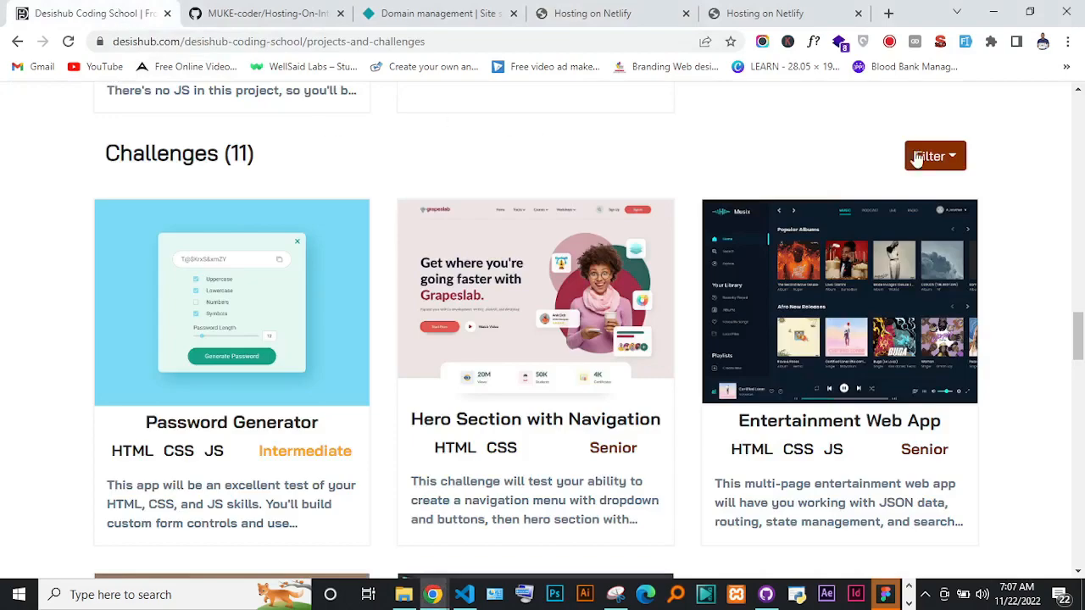
left_click_drag(1079, 327, 1077, 74)
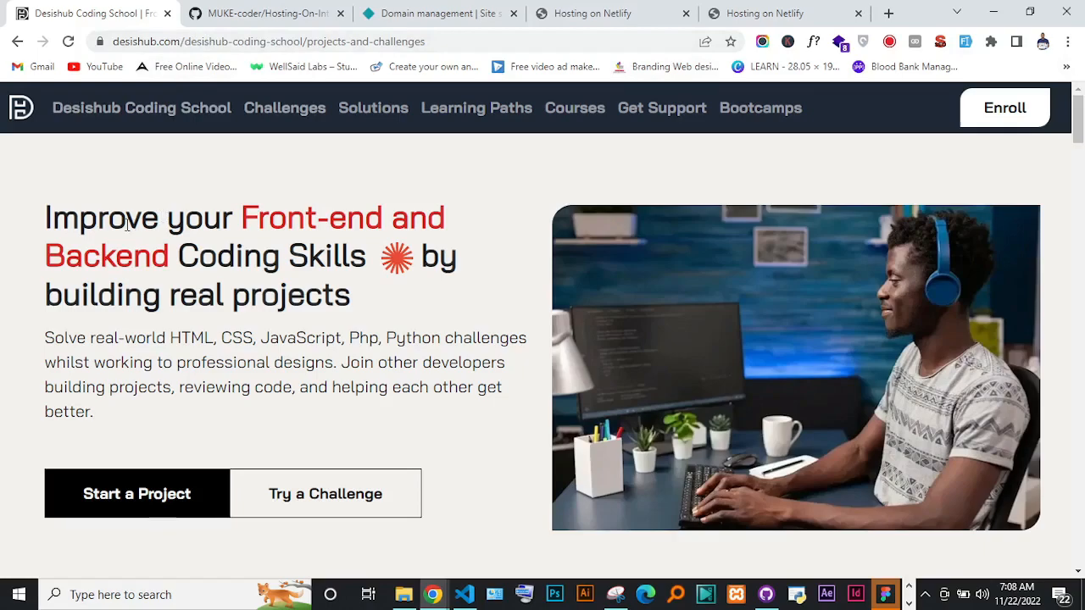
left_click_drag(1073, 132, 1042, 356)
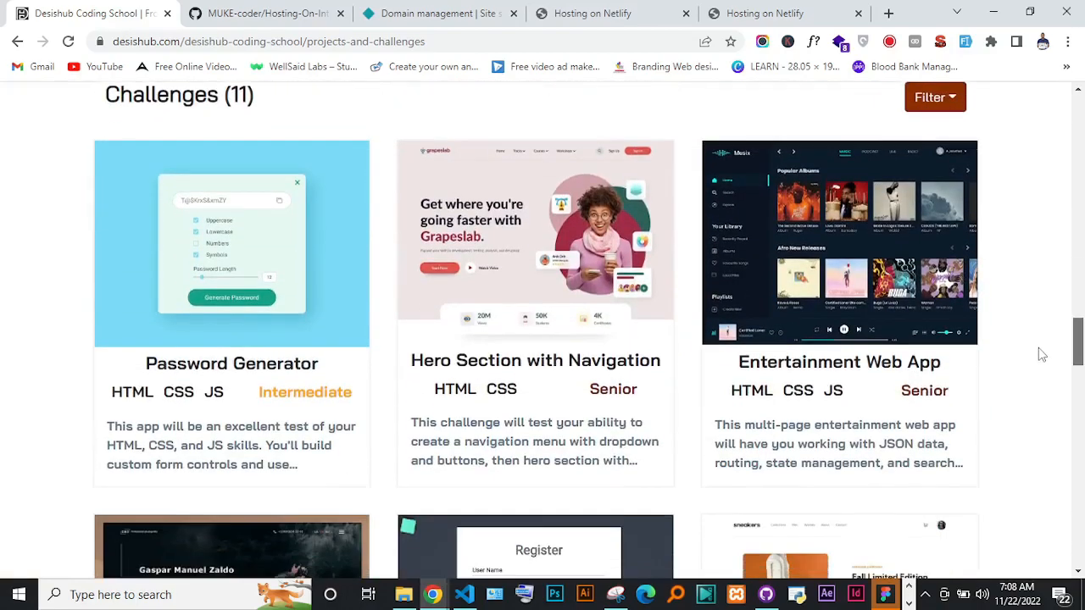
left_click(1079, 366)
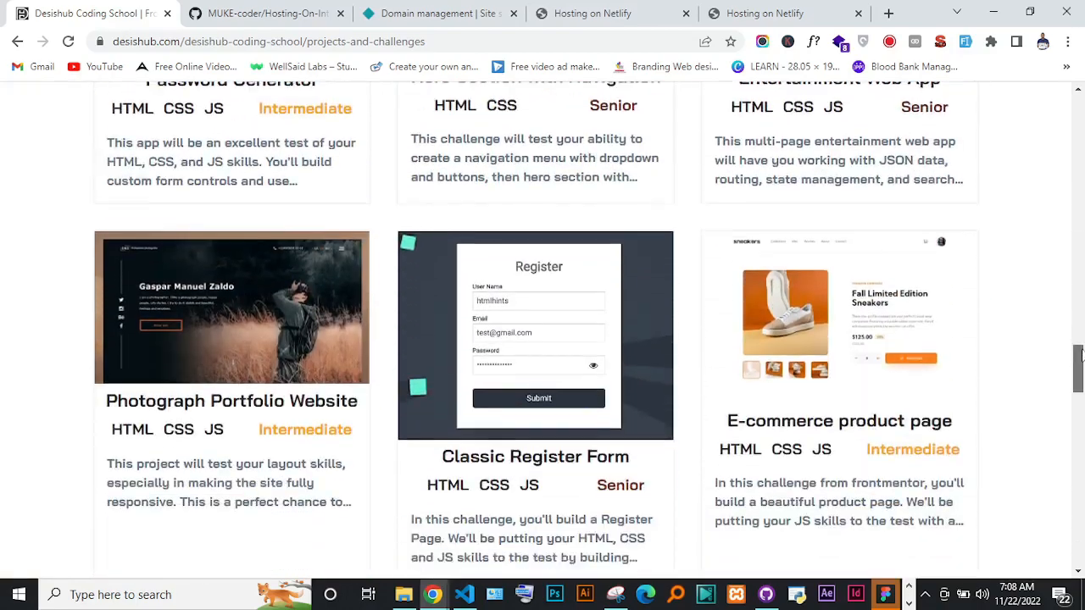
left_click_drag(1079, 366, 1079, 439)
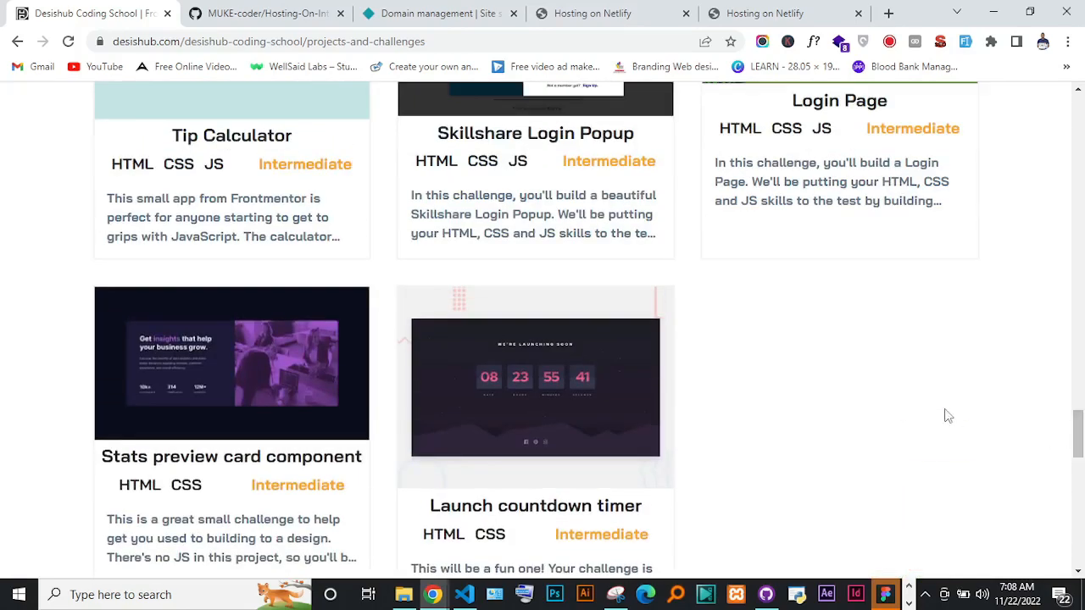